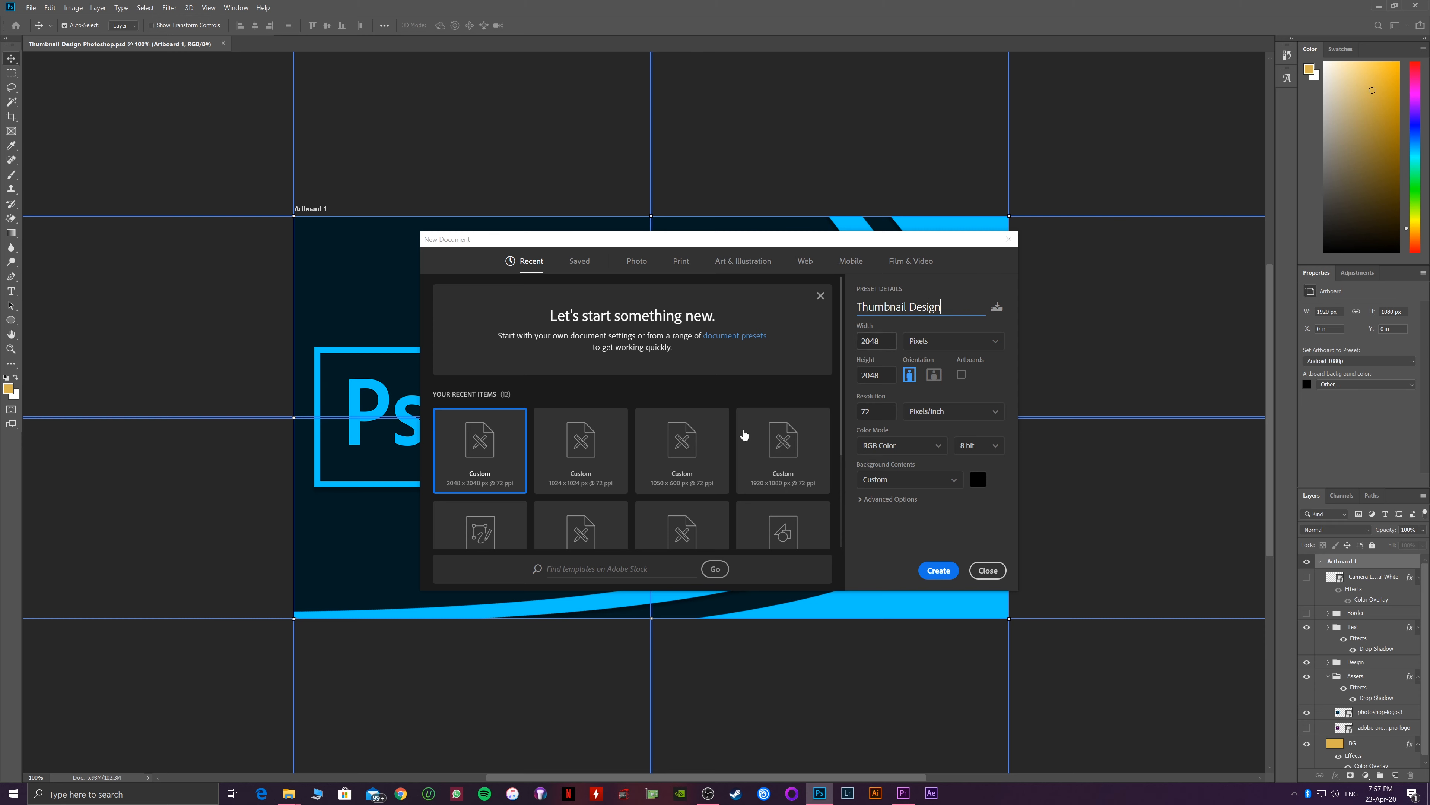
Create the Thumbnail Design document from the recent 1920 x 1080 px, 72 ppi custom preset with an artboard.
scroll(622, 461, "down", 2)
scroll(622, 460, "up", 2)
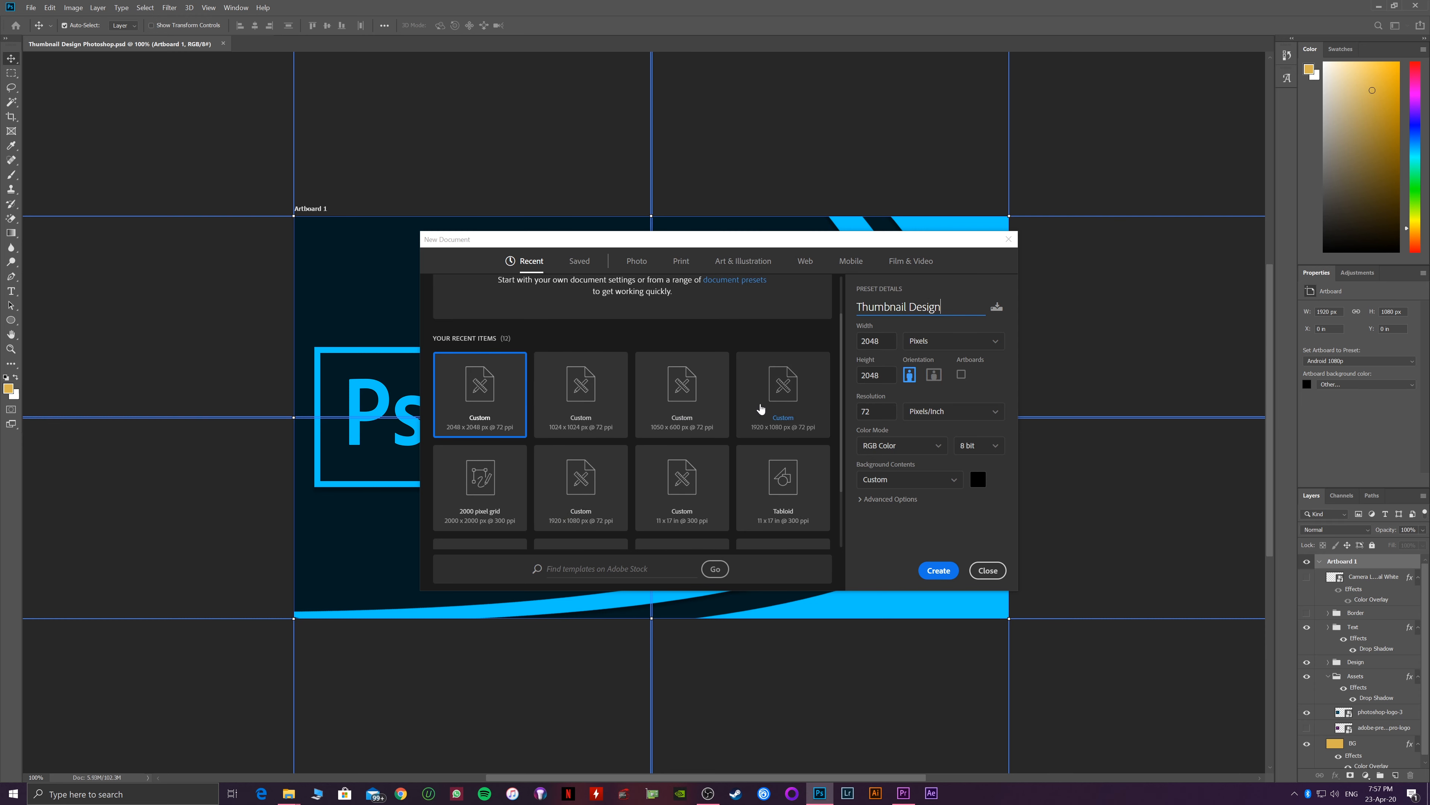
left_click(769, 409)
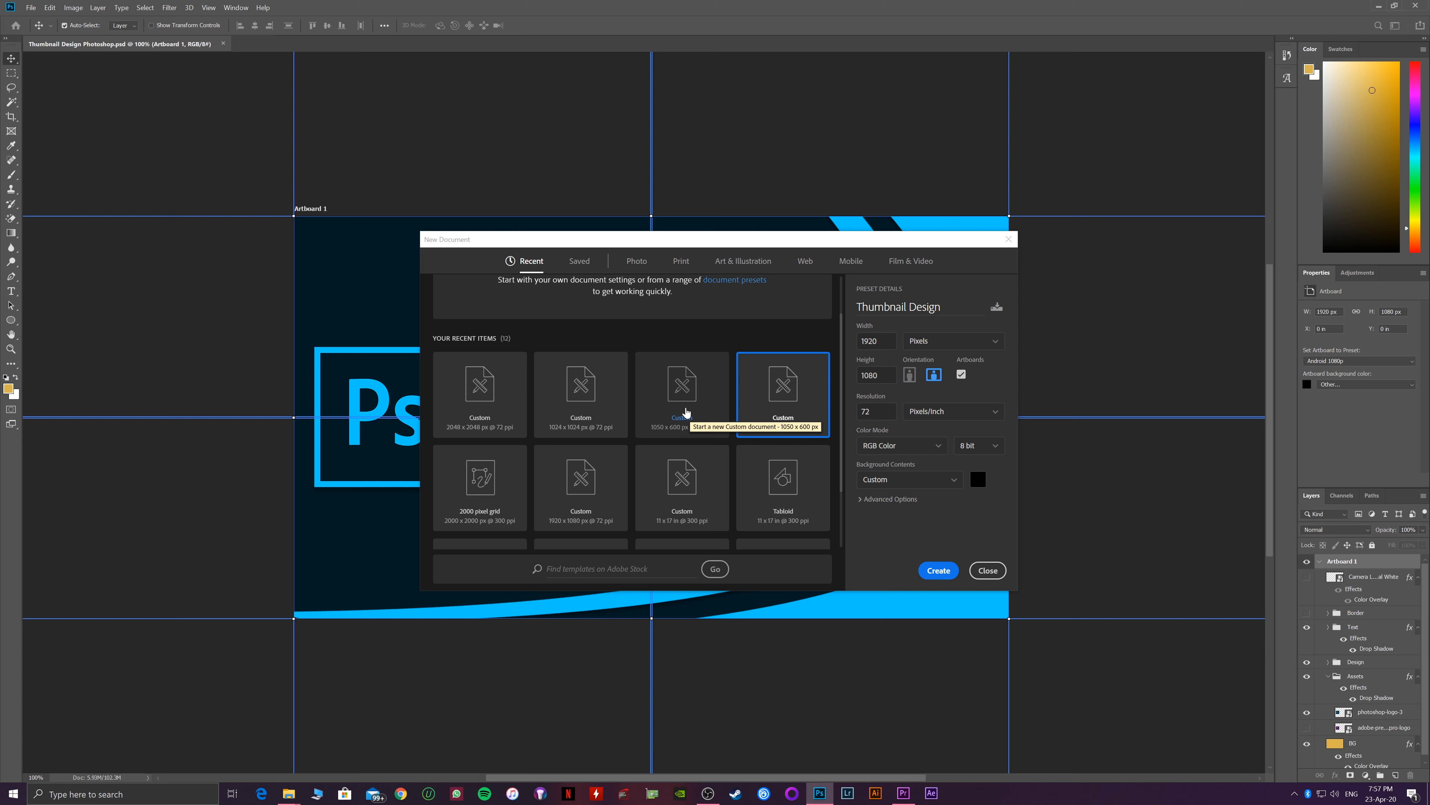
left_click(939, 570)
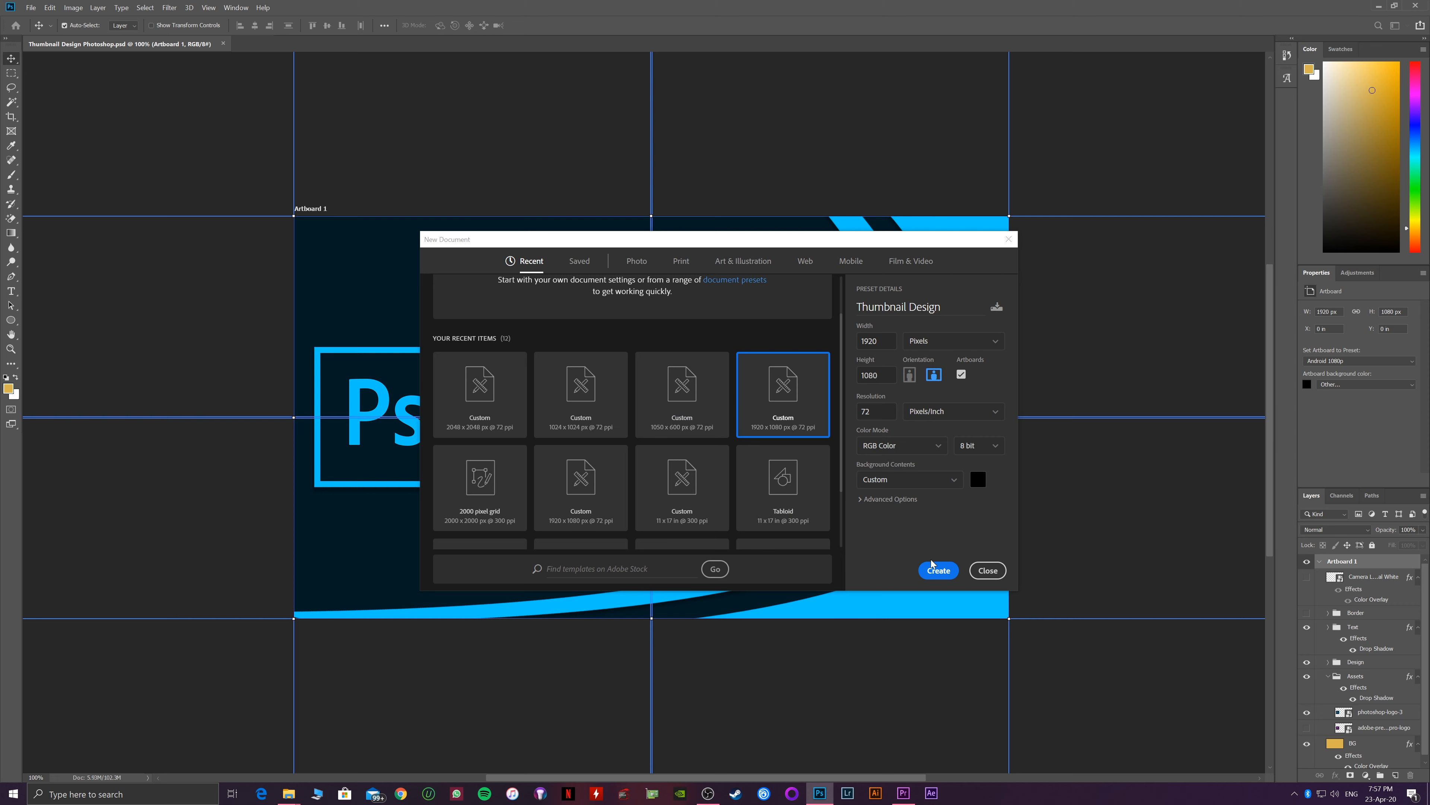
left_click(938, 570)
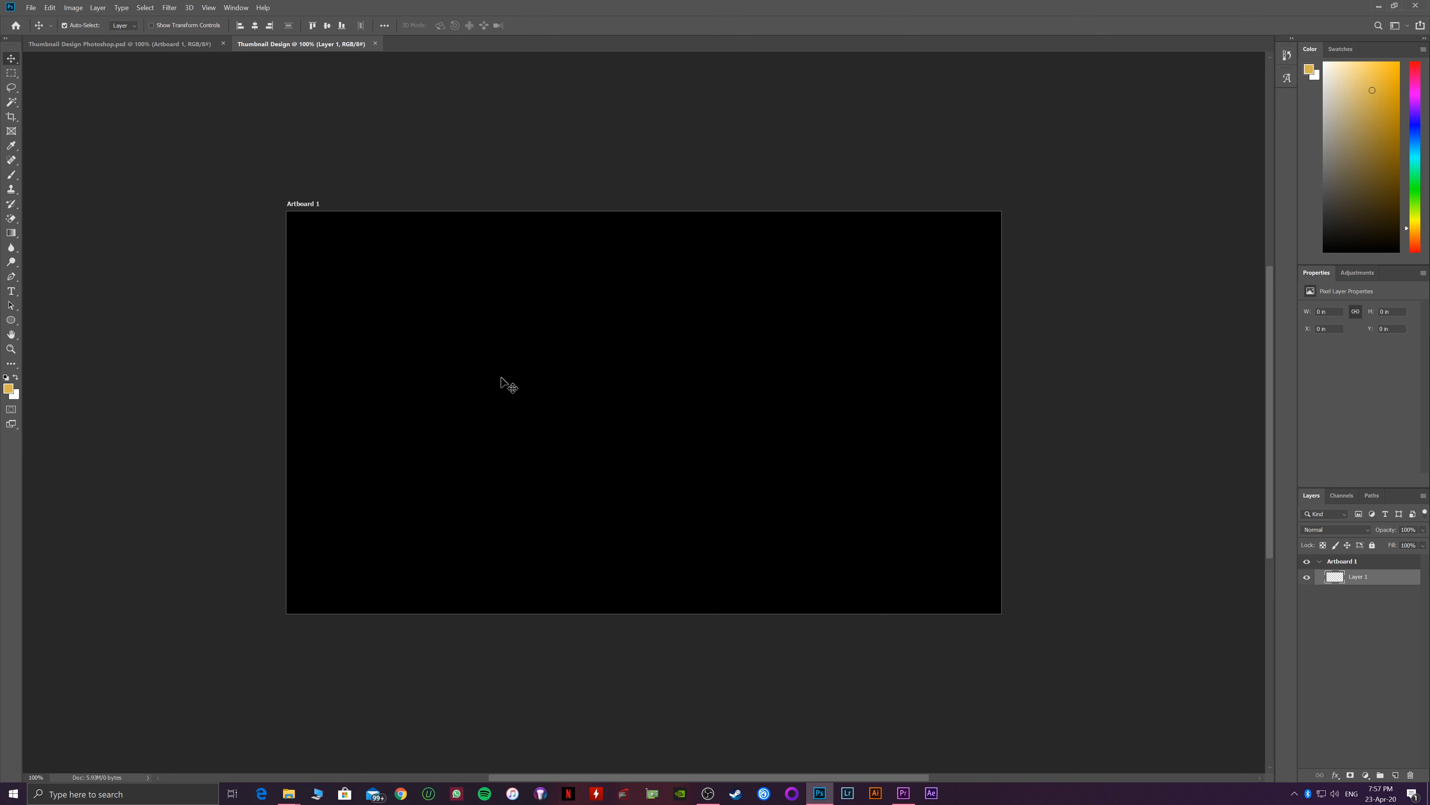
Inspect the new artboard and look at the finished Thumbnail Design Photoshop.psd document as a reference.
left_click(304, 205)
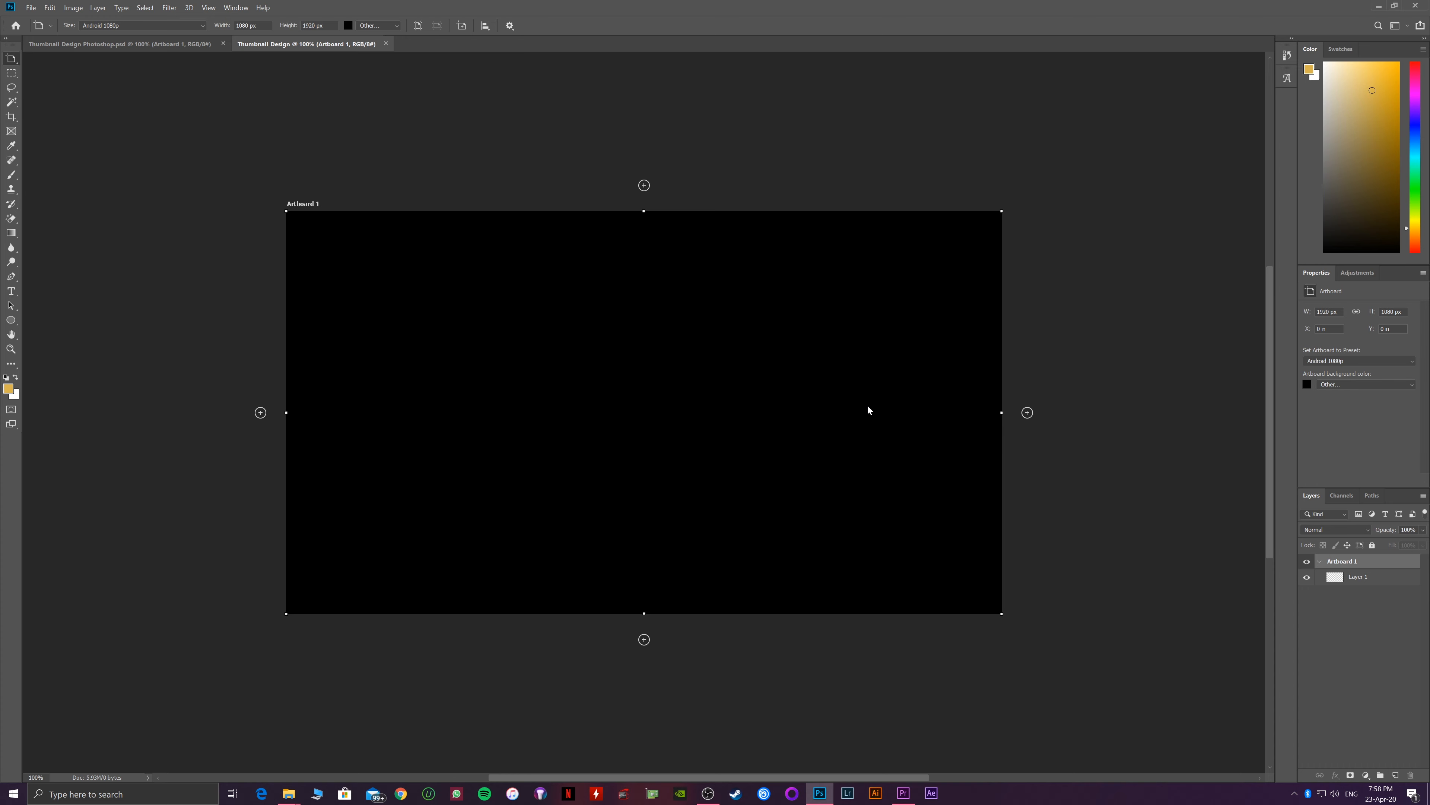
left_click(1311, 608)
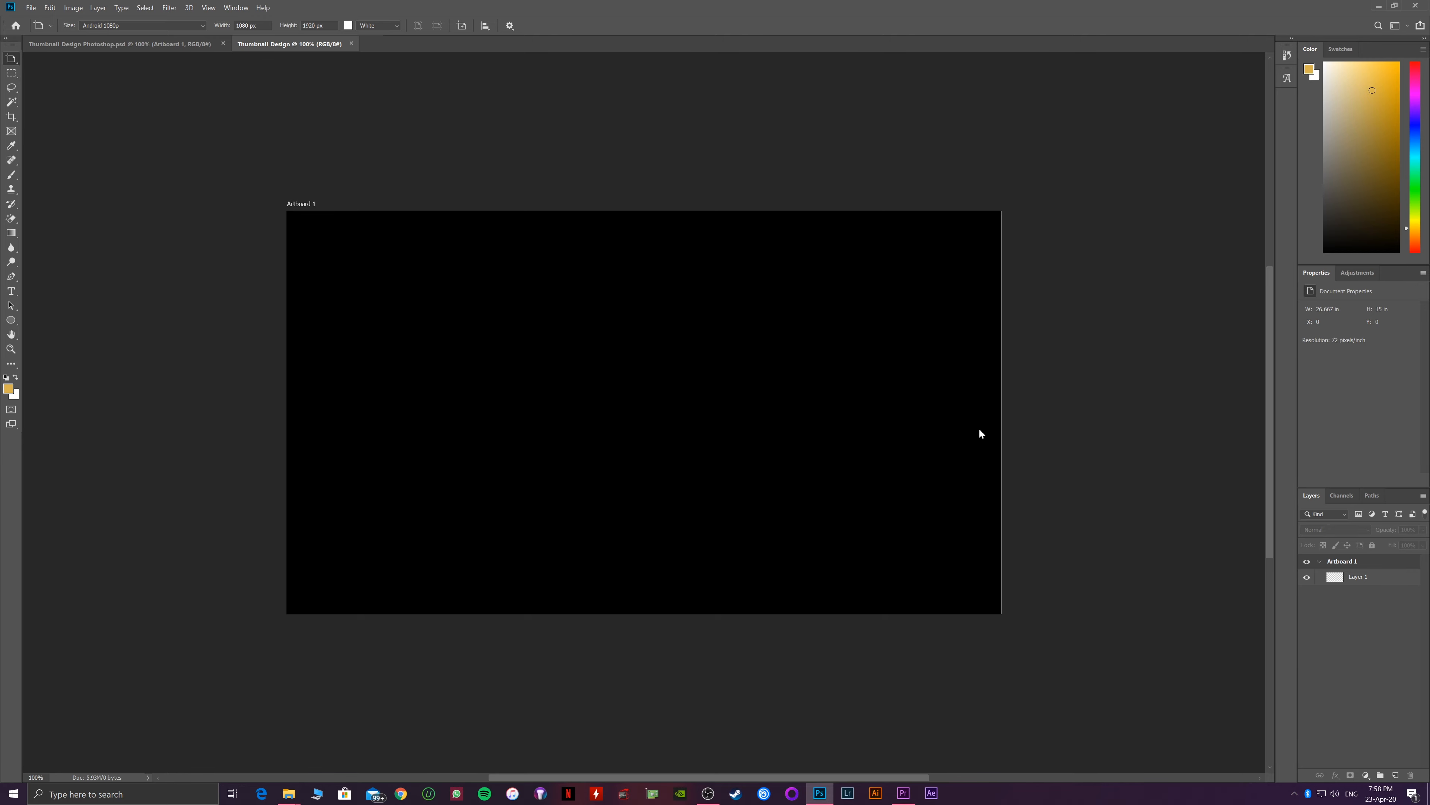
left_click(125, 43)
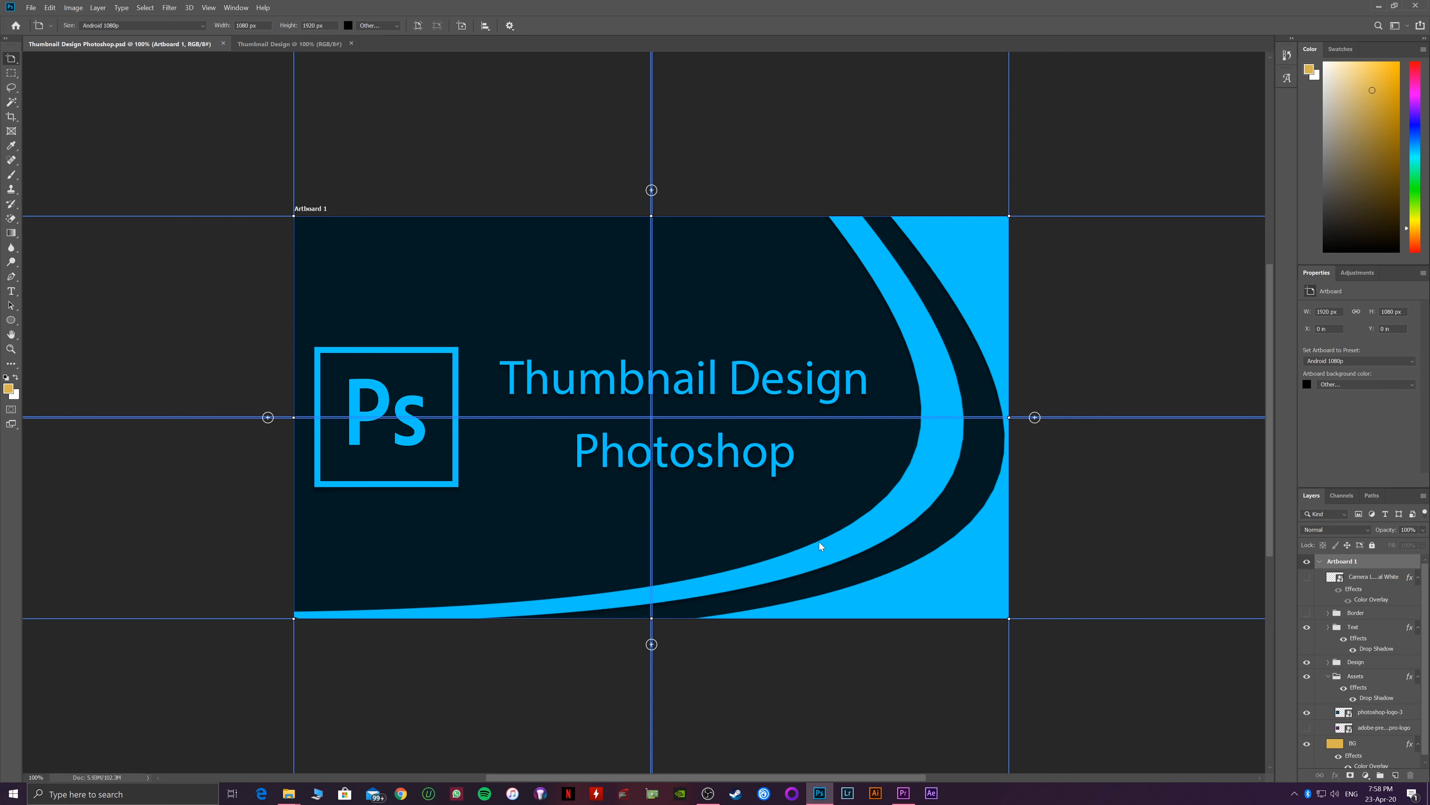
left_click(283, 44)
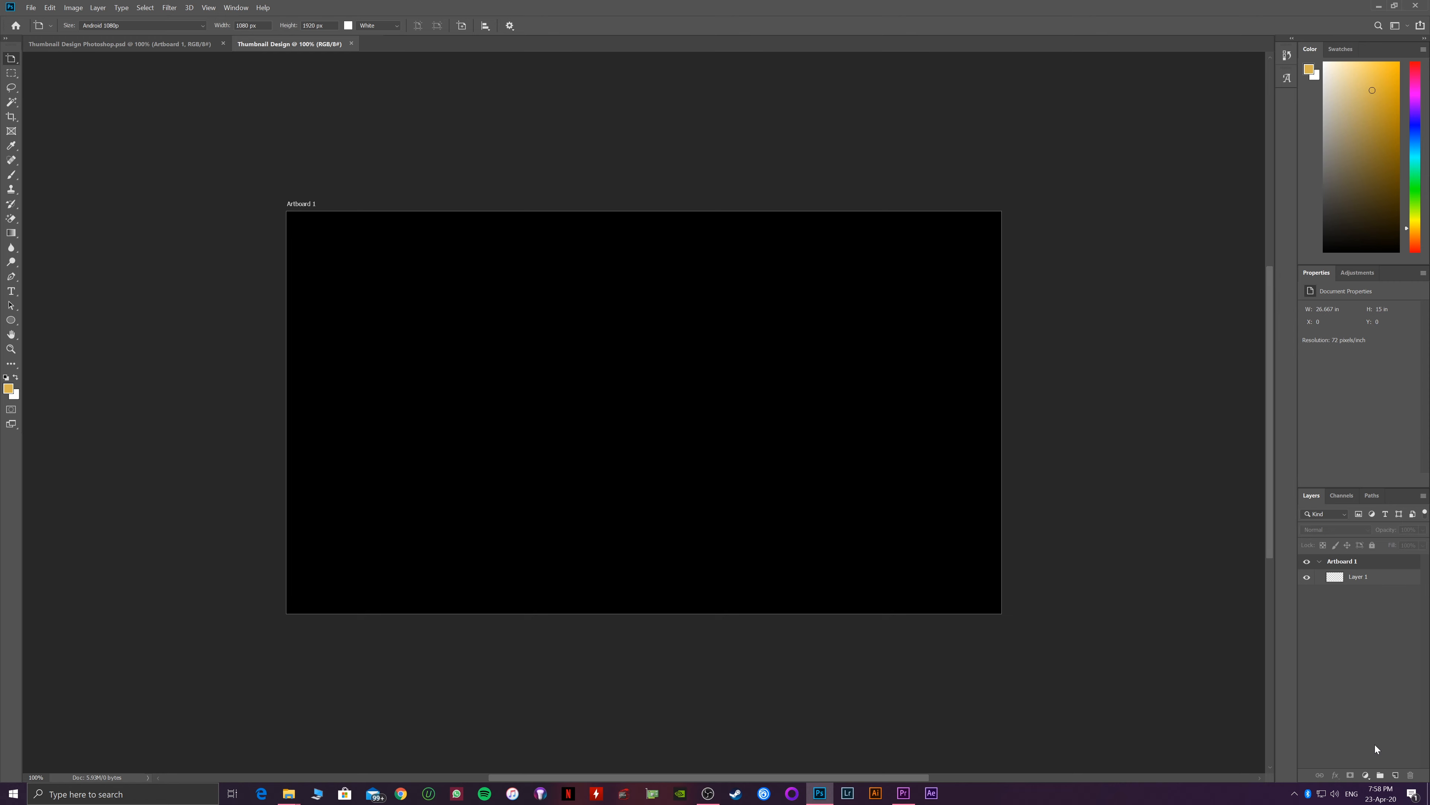
Create four empty layer groups and move them all inside Artboard 1.
left_click(1380, 776)
left_click(1379, 776)
left_click(1380, 777)
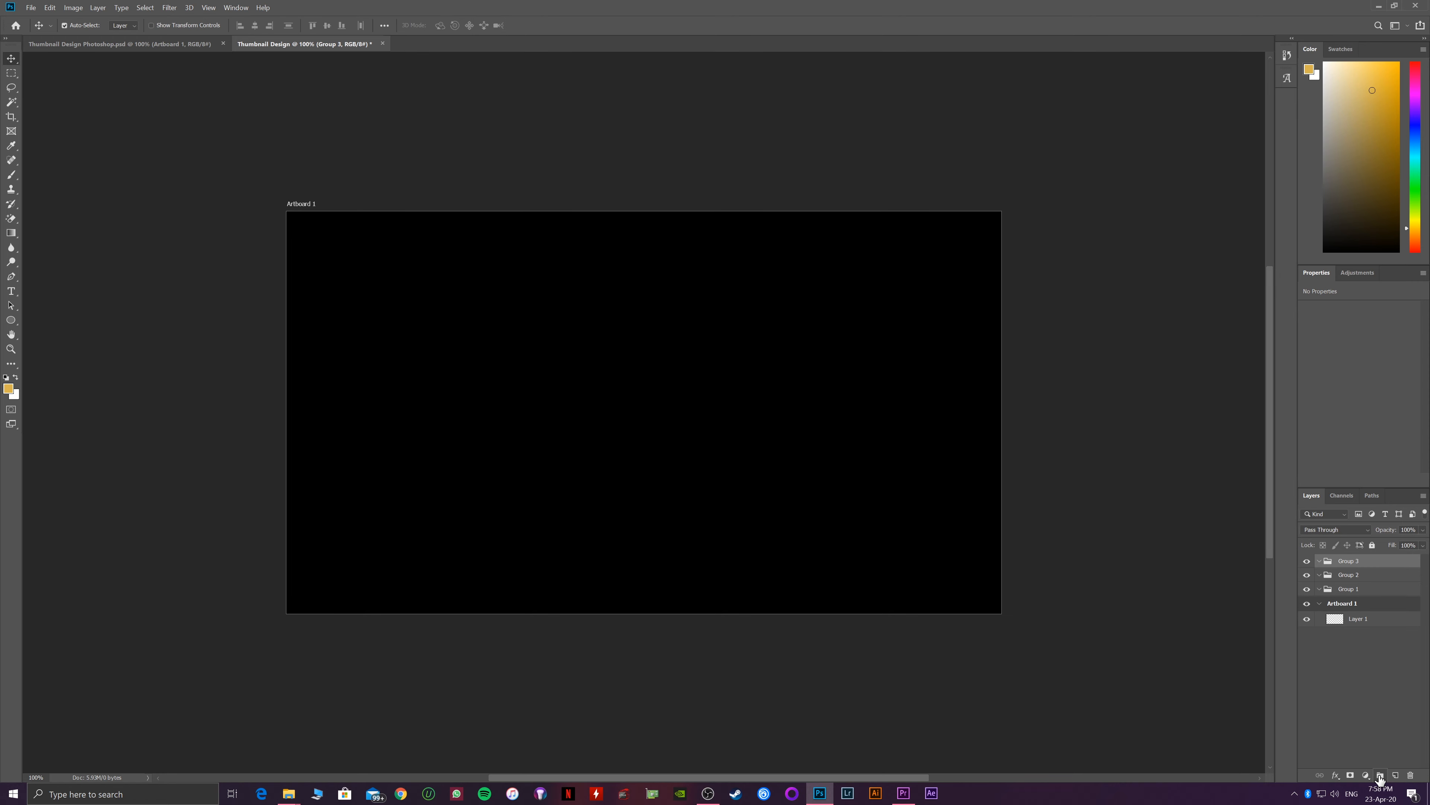
left_click(1380, 776)
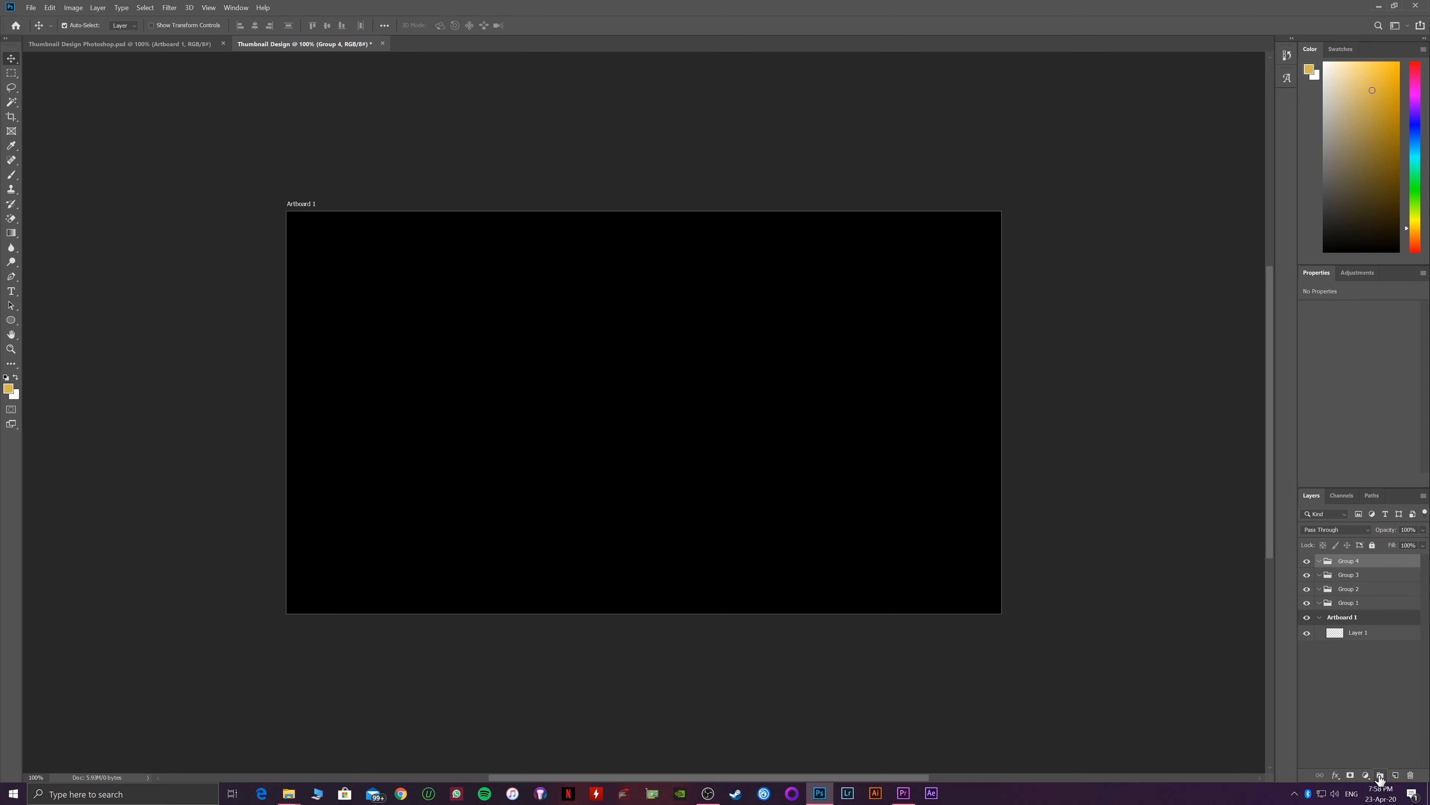
left_click(1374, 579, "shift")
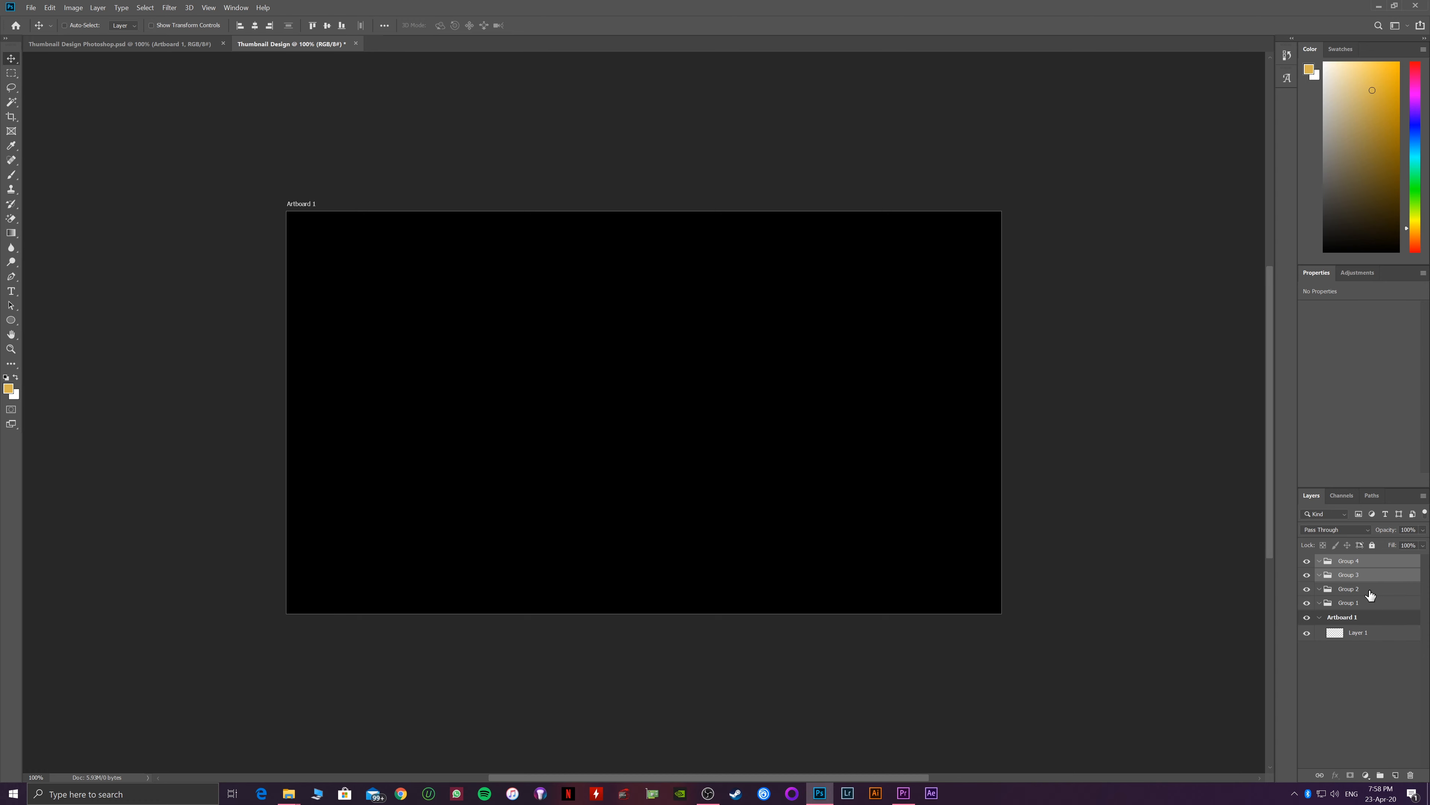
left_click(1369, 590, "ctrl")
left_click(1369, 604, "ctrl")
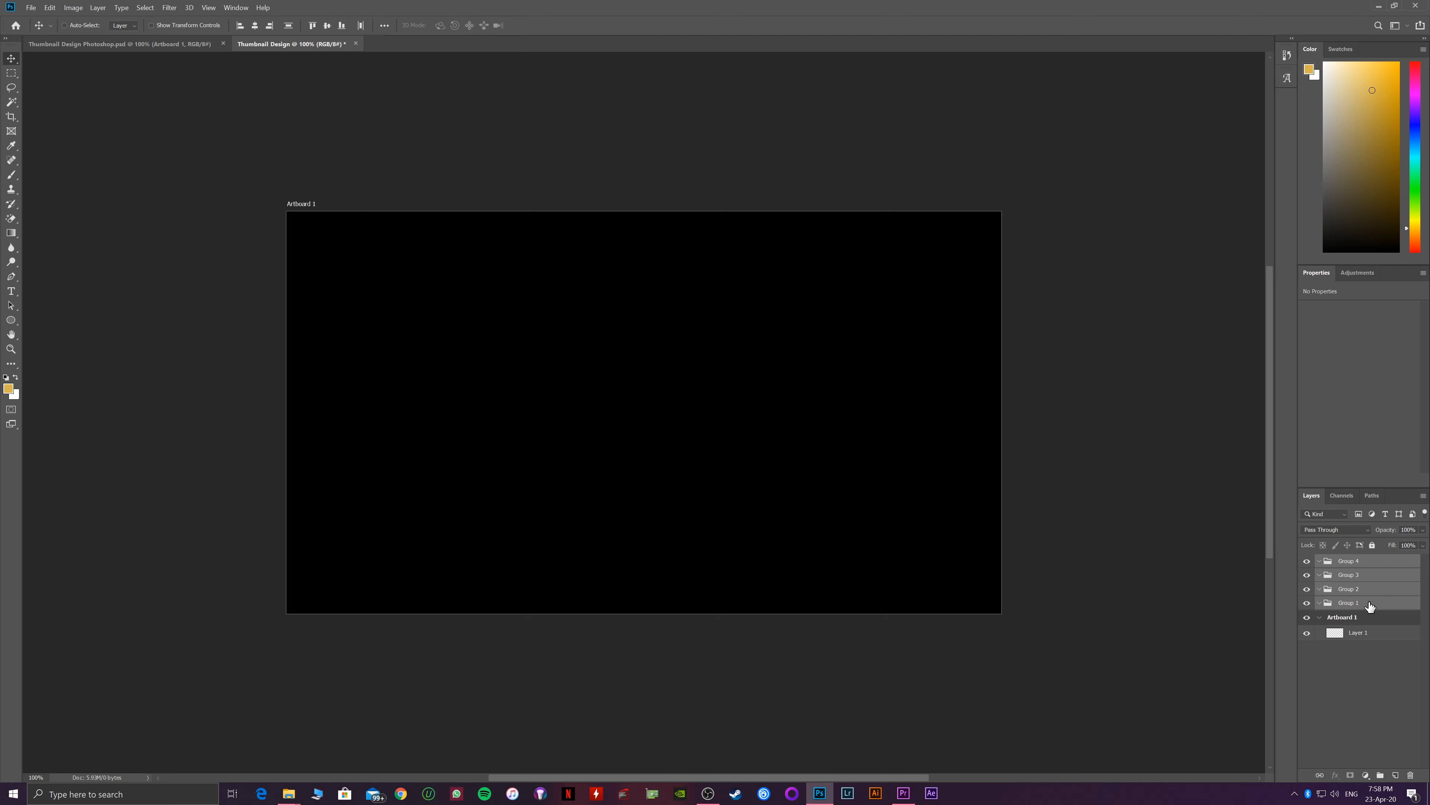
left_click_drag(1366, 564, 1366, 620)
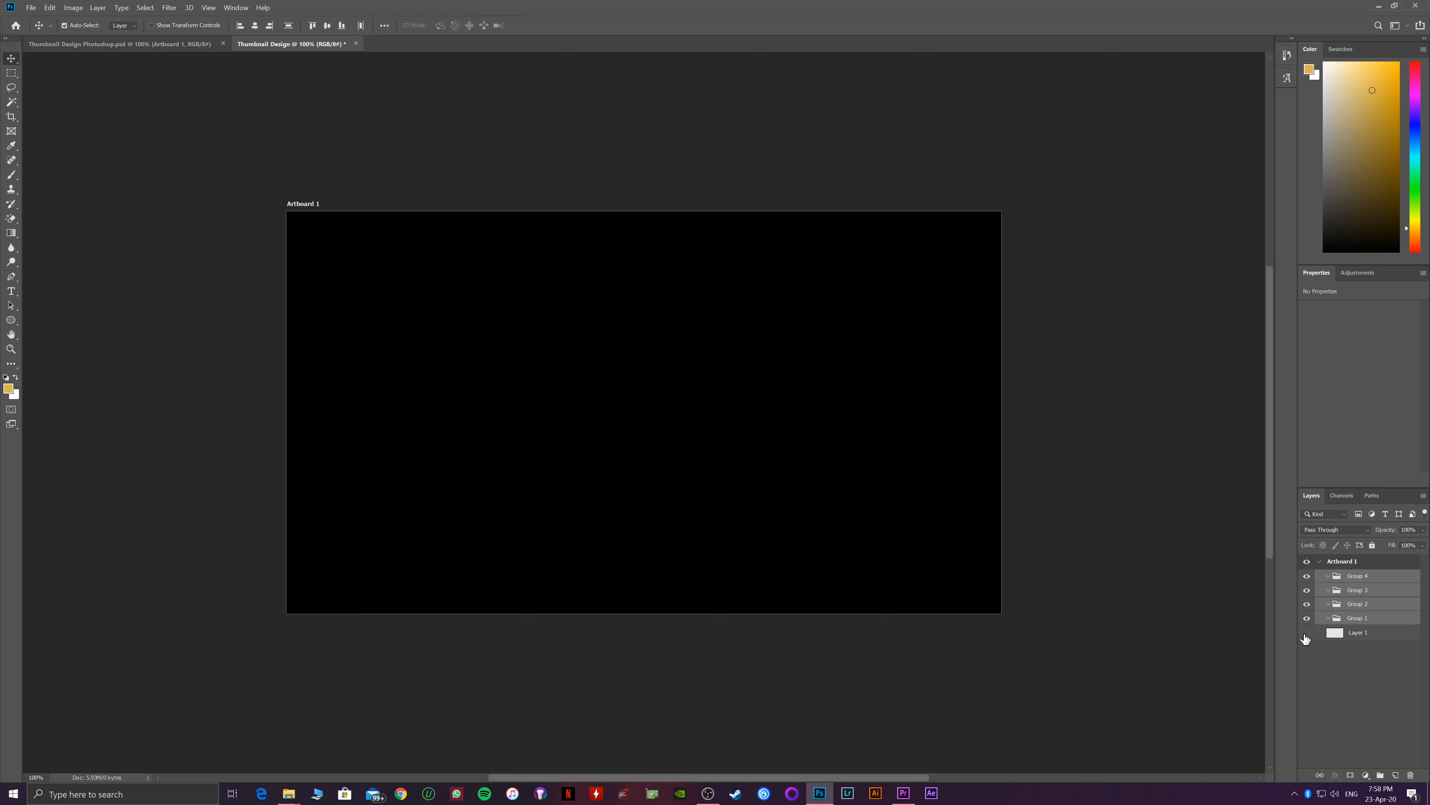
Delete Layer 1 from the artboard.
right_click(1353, 632)
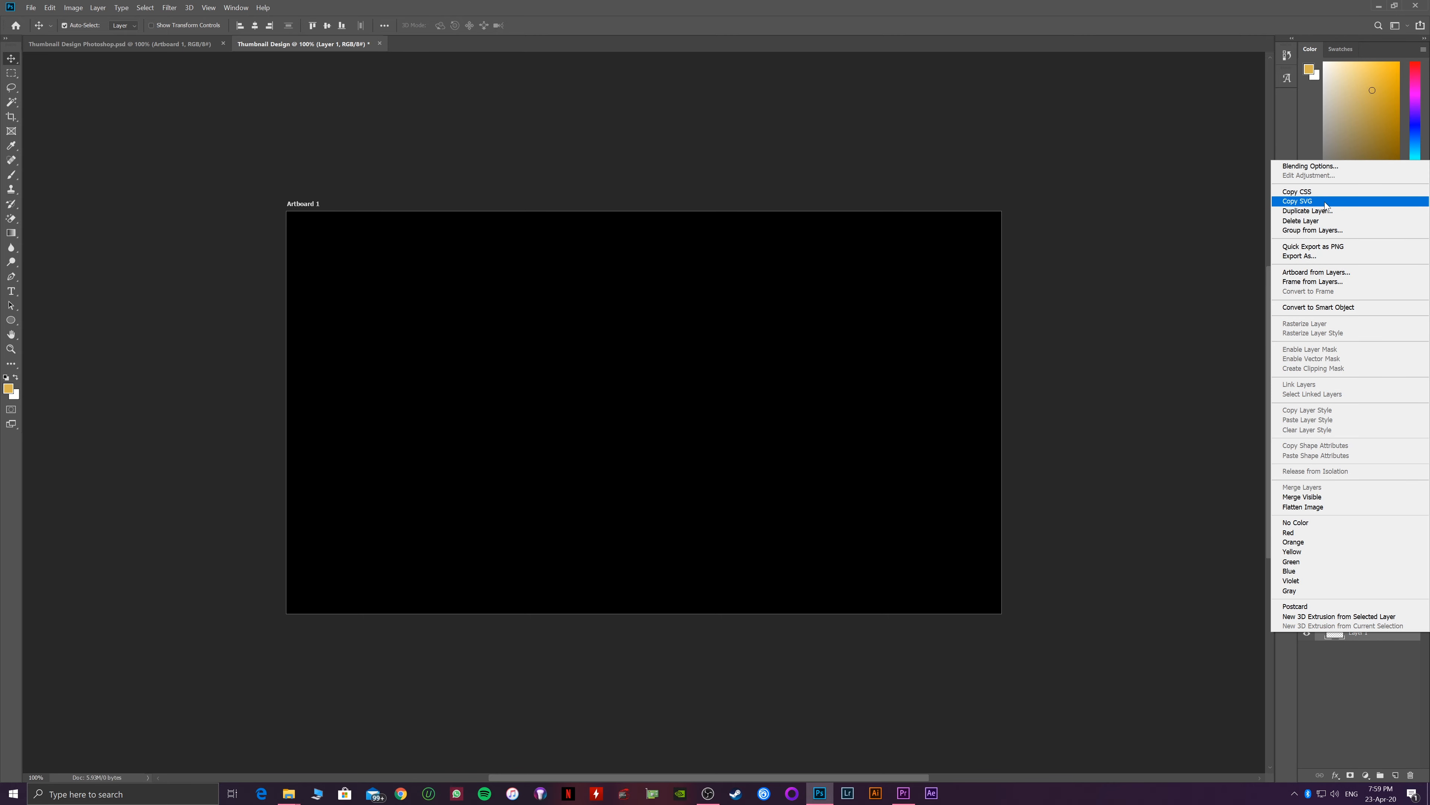
left_click(1307, 220)
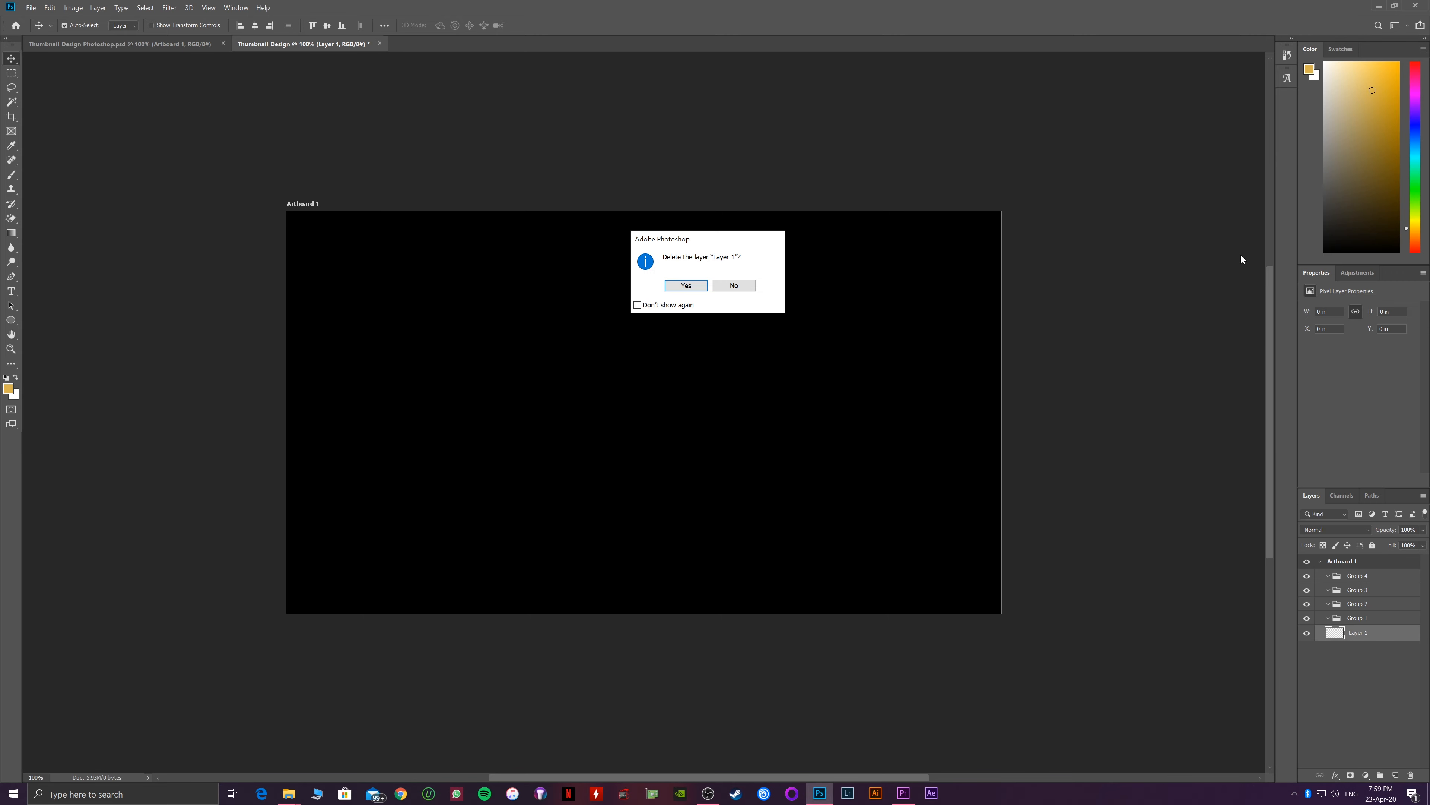
left_click(692, 287)
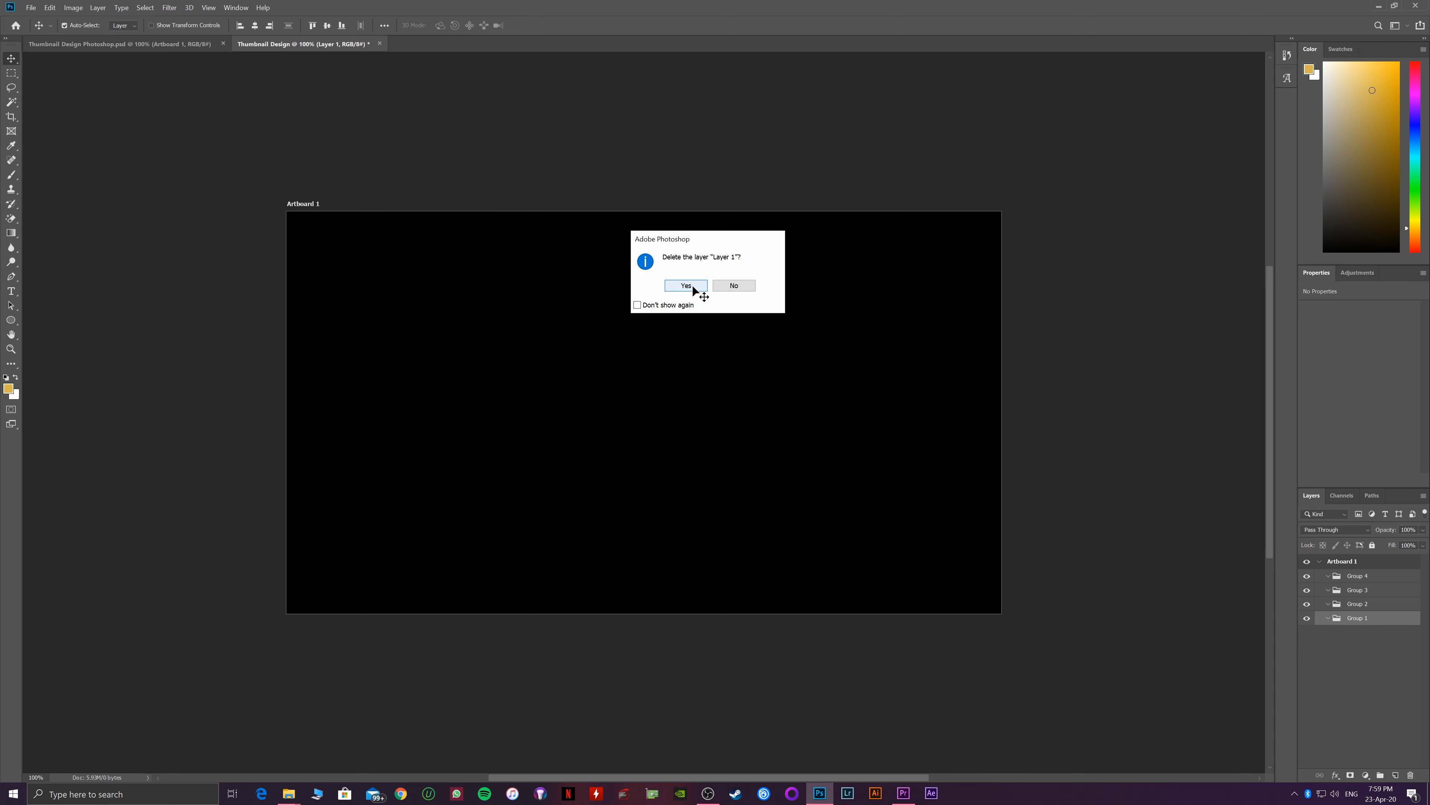
Rename Group 1 as BG and Group 2 as Design Elements.
double_click(1357, 618)
type("BG")
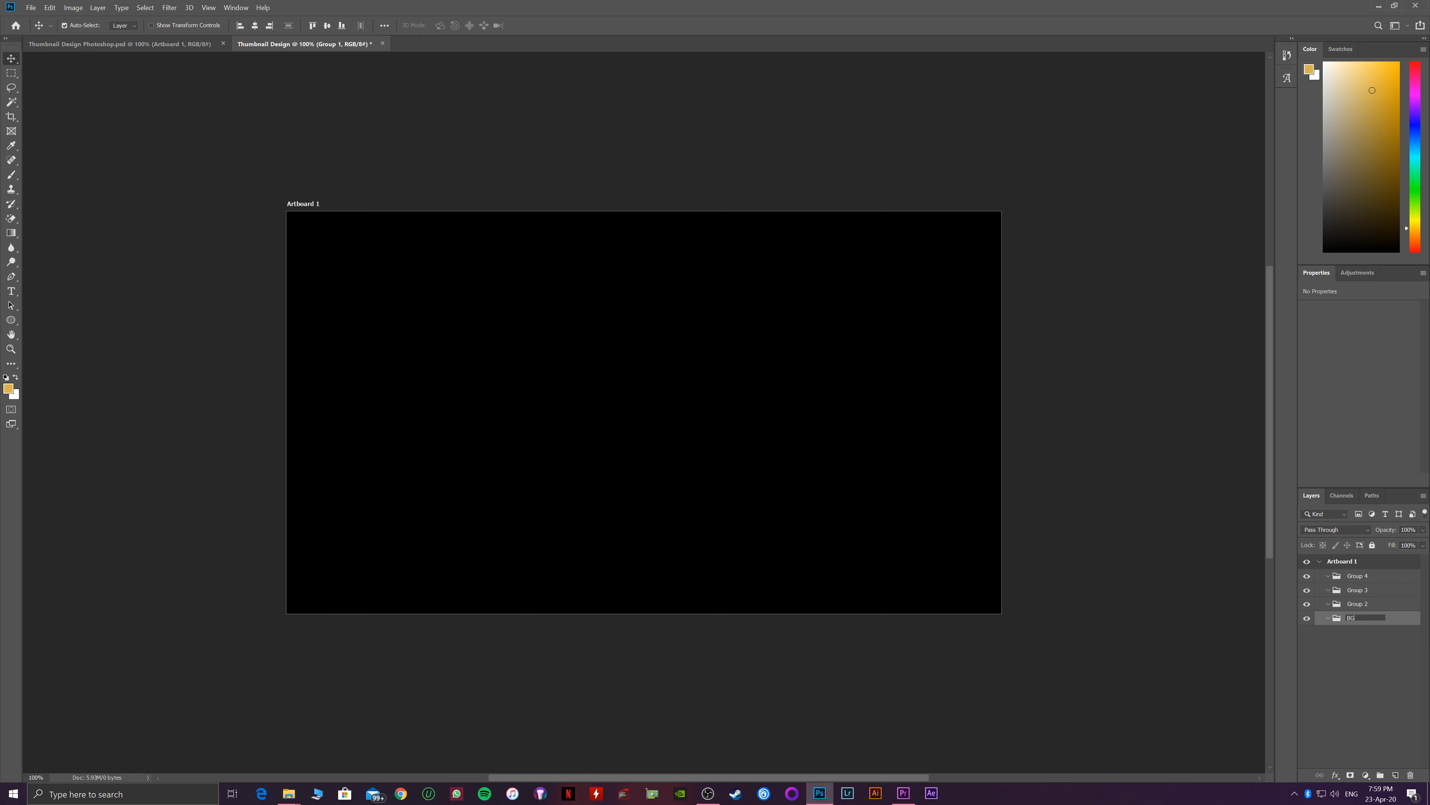
key("Return")
left_click(1357, 607)
double_click(1356, 605)
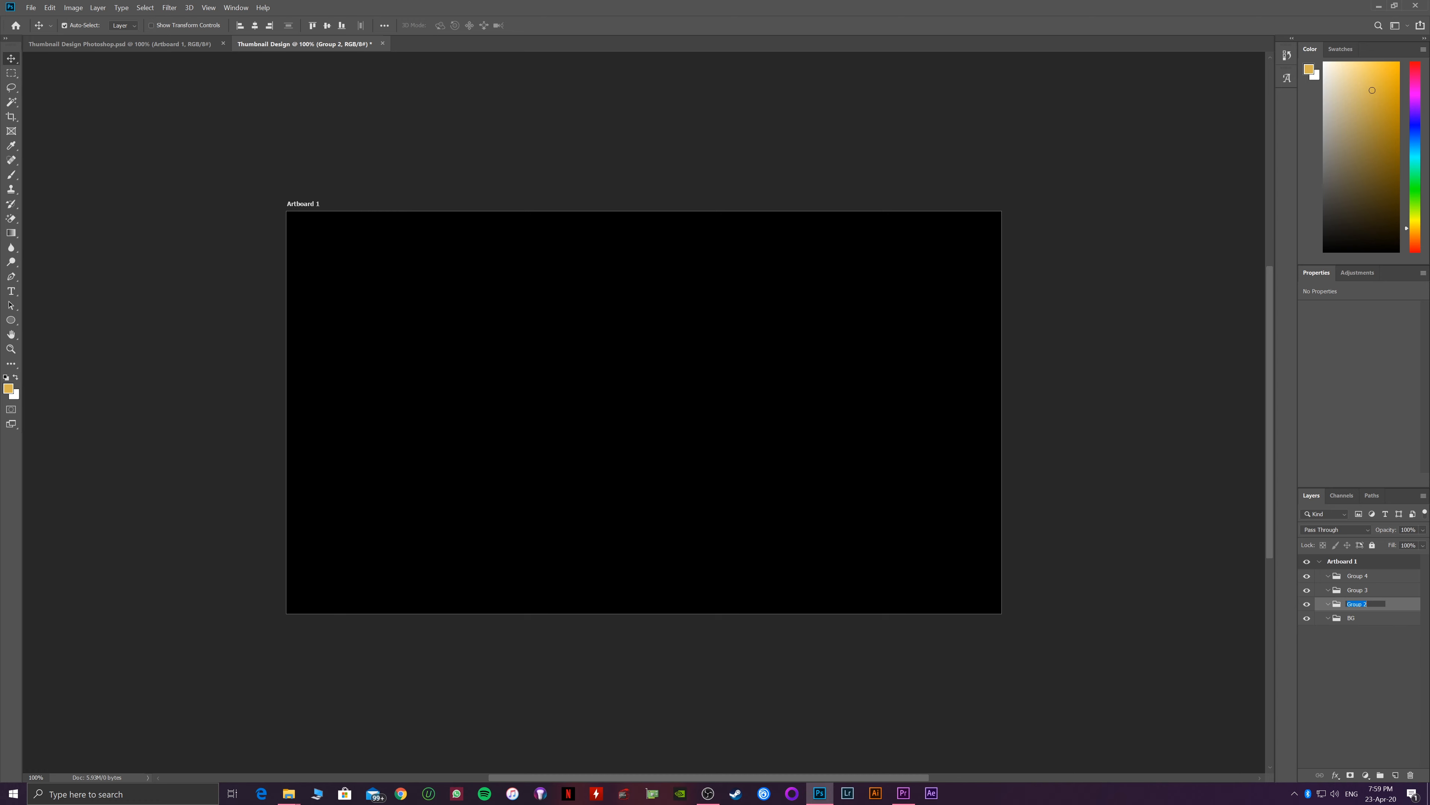
type("Design Elements")
key("Return")
Rename Group 3 as Text and Group 4 as Logo.
double_click(1356, 590)
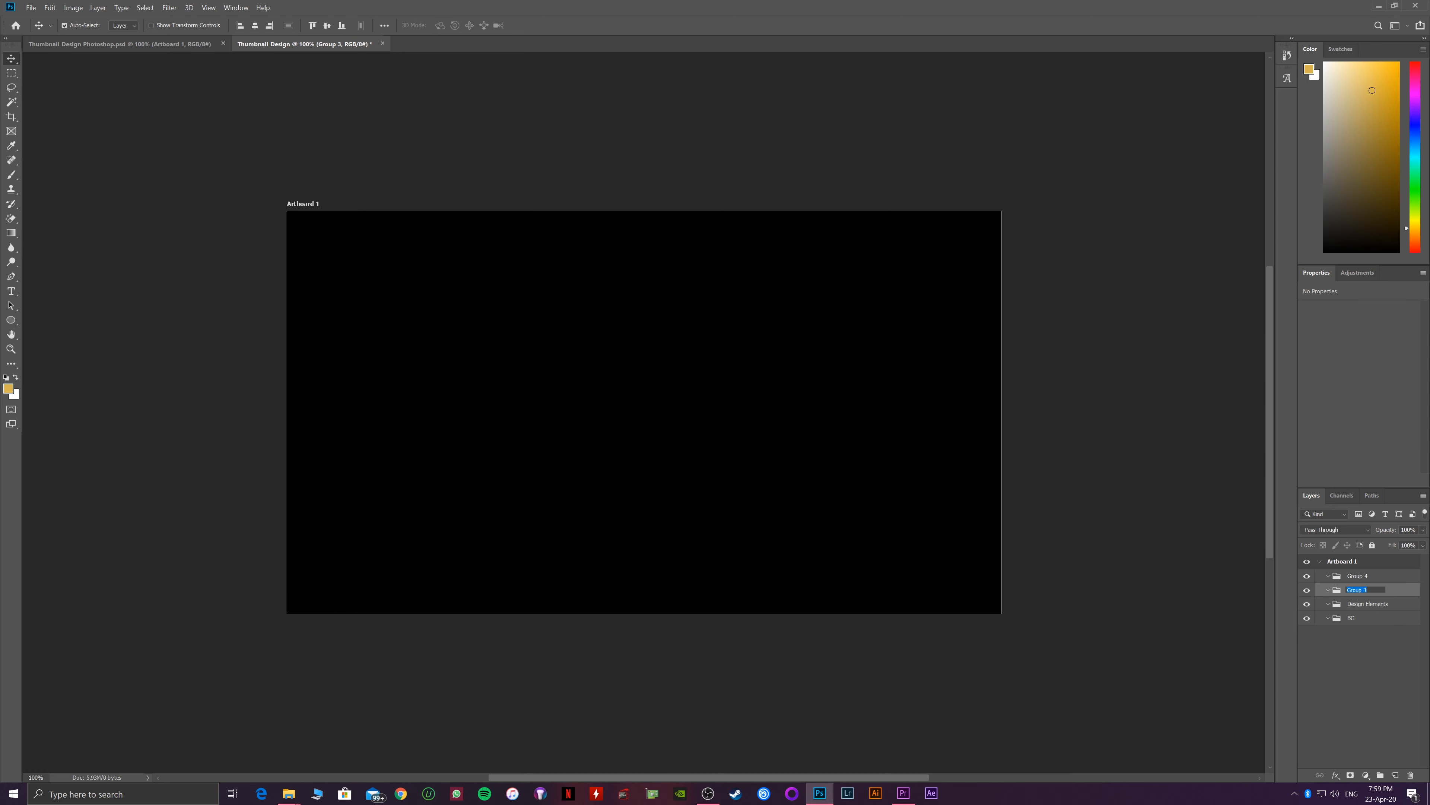
type("Text")
key("Return")
double_click(1359, 576)
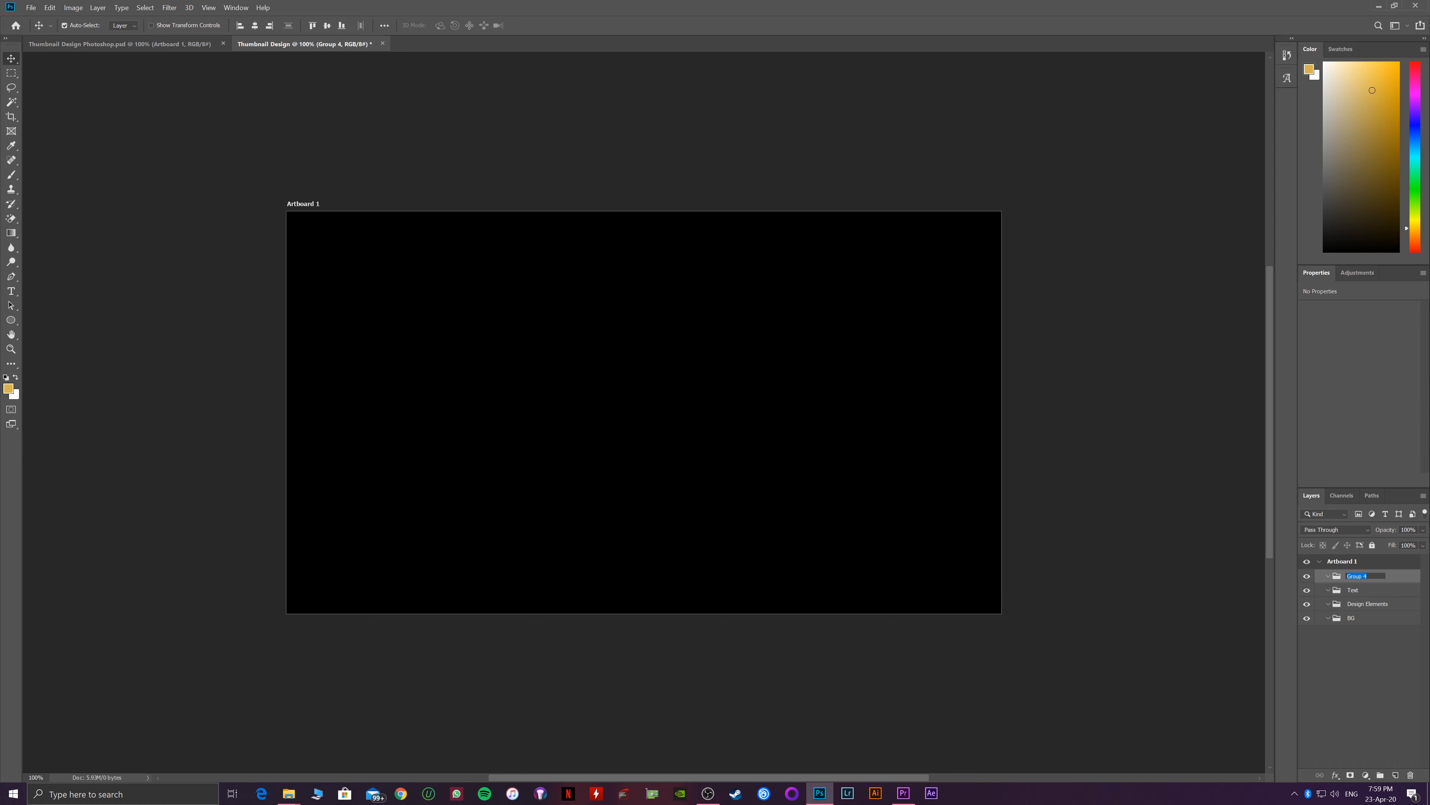
type("LO")
left_click(1345, 652)
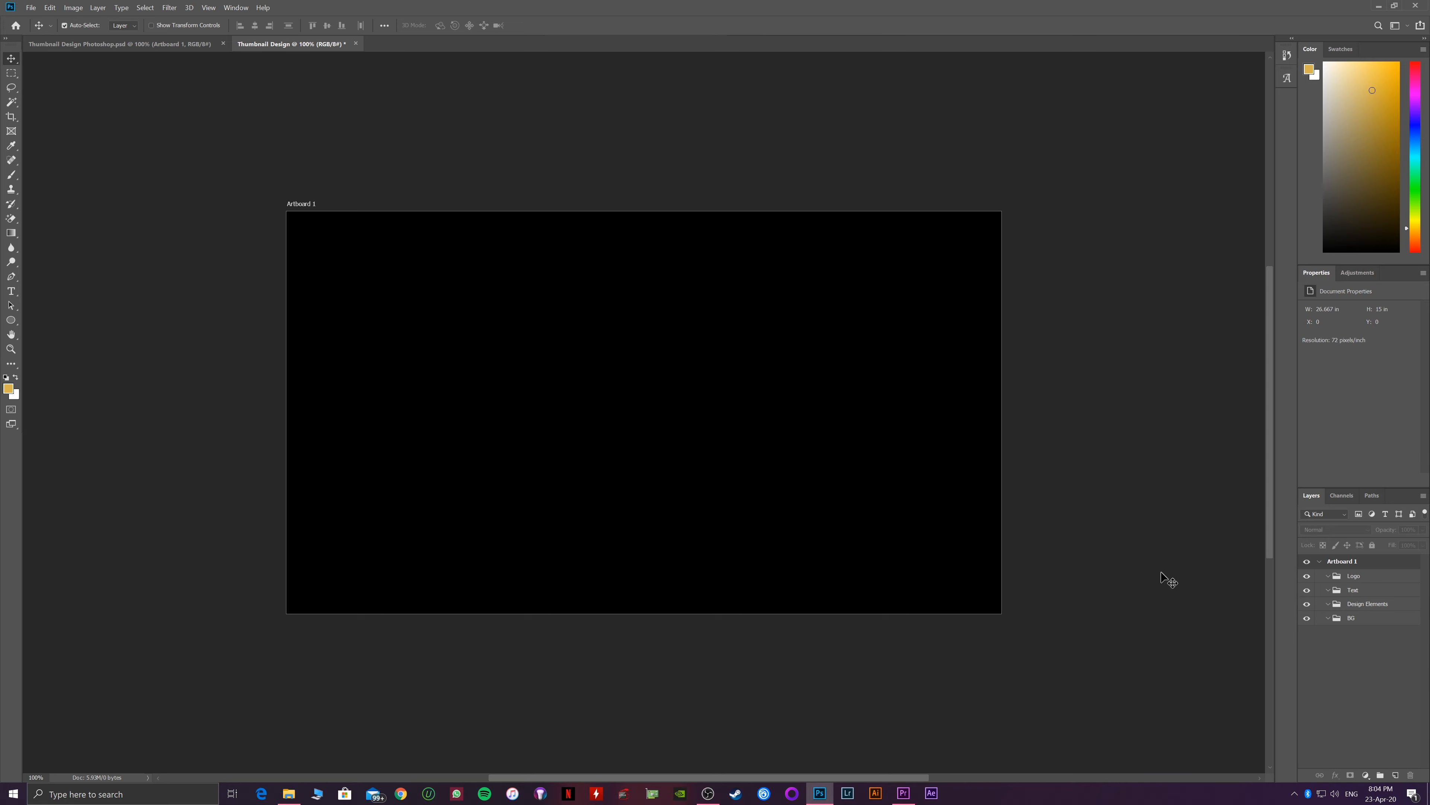
Add a new guide layout to the canvas with 2 columns and 2 rows.
left_click(209, 7)
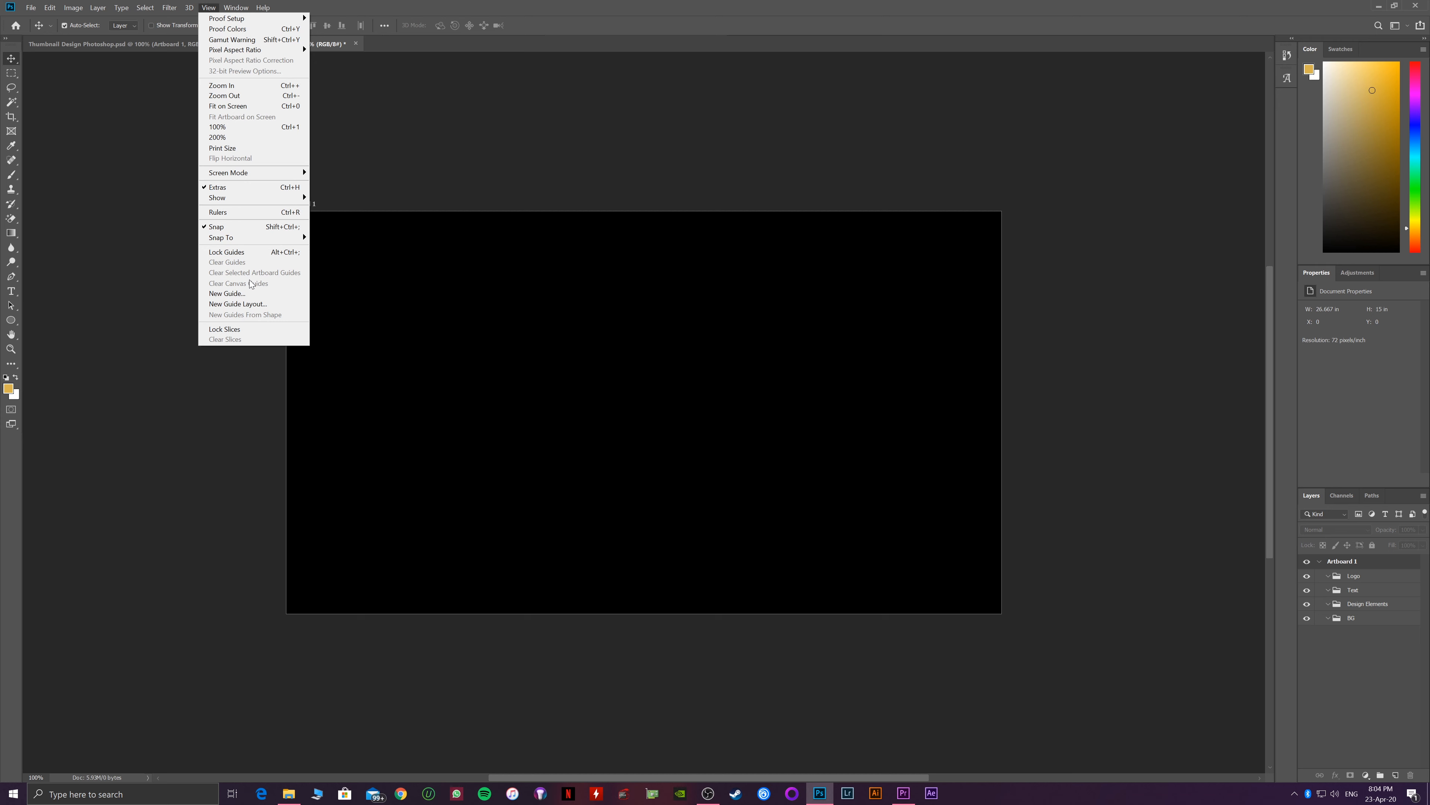
left_click(249, 306)
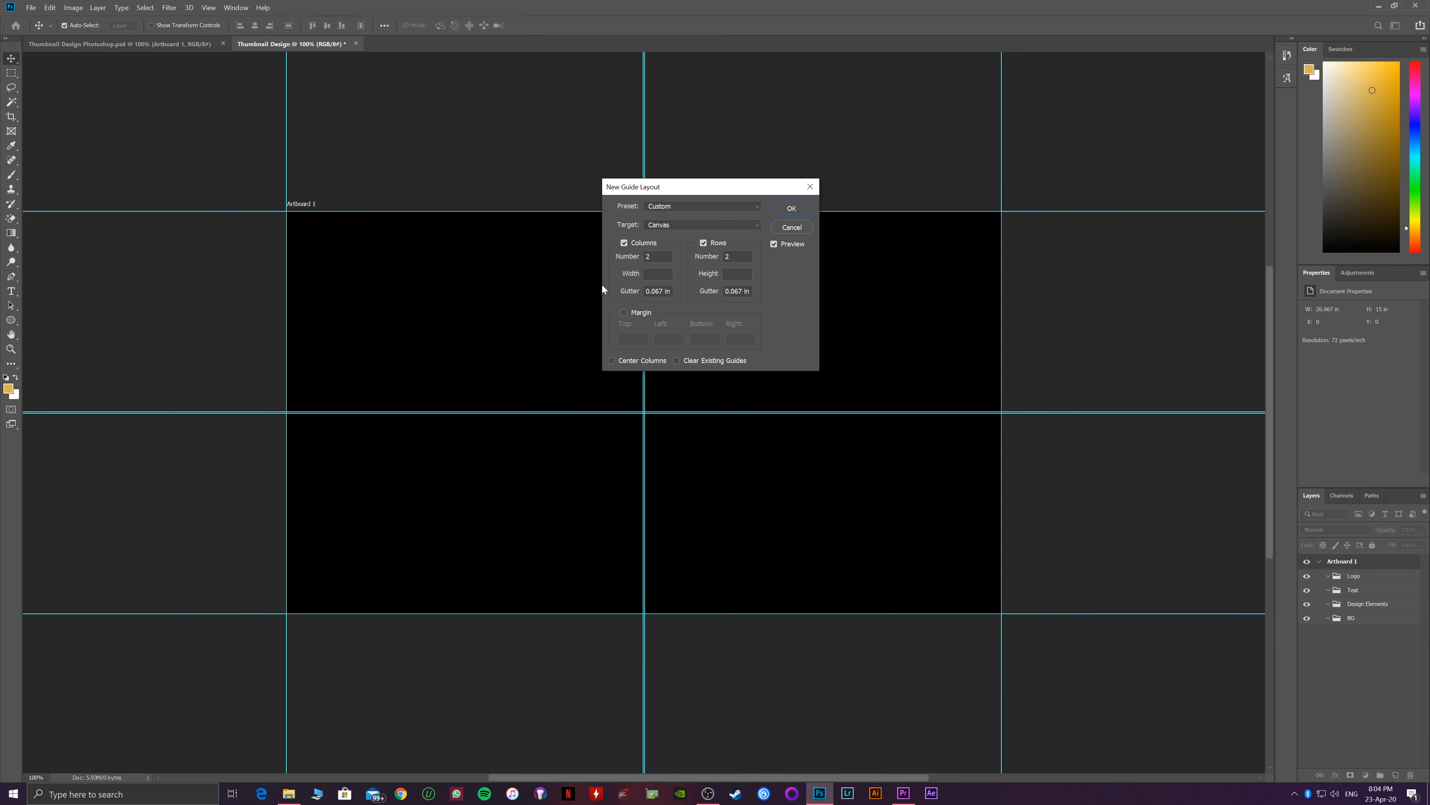
left_click(654, 256)
left_click_drag(629, 260, 647, 259)
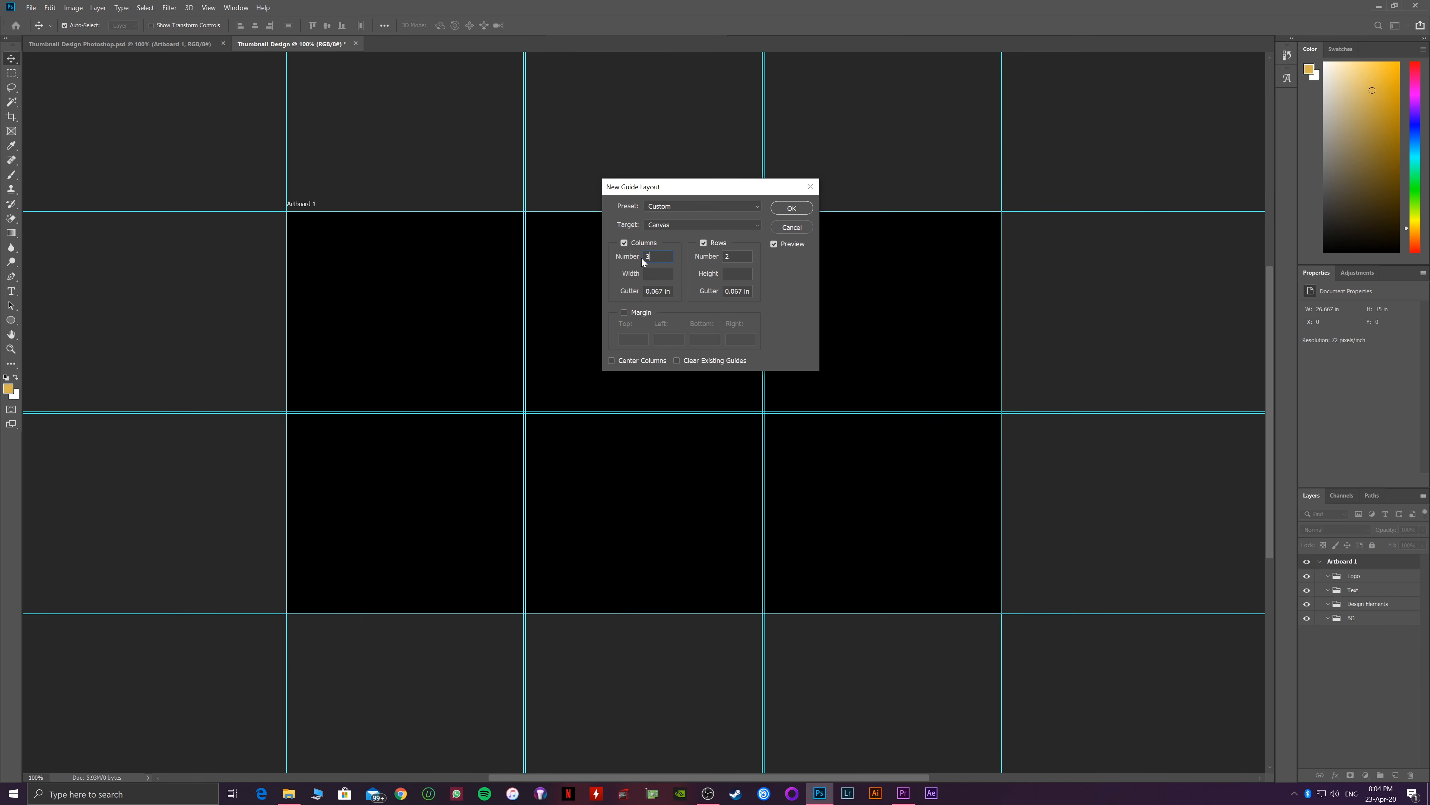
left_click(616, 259)
type("2")
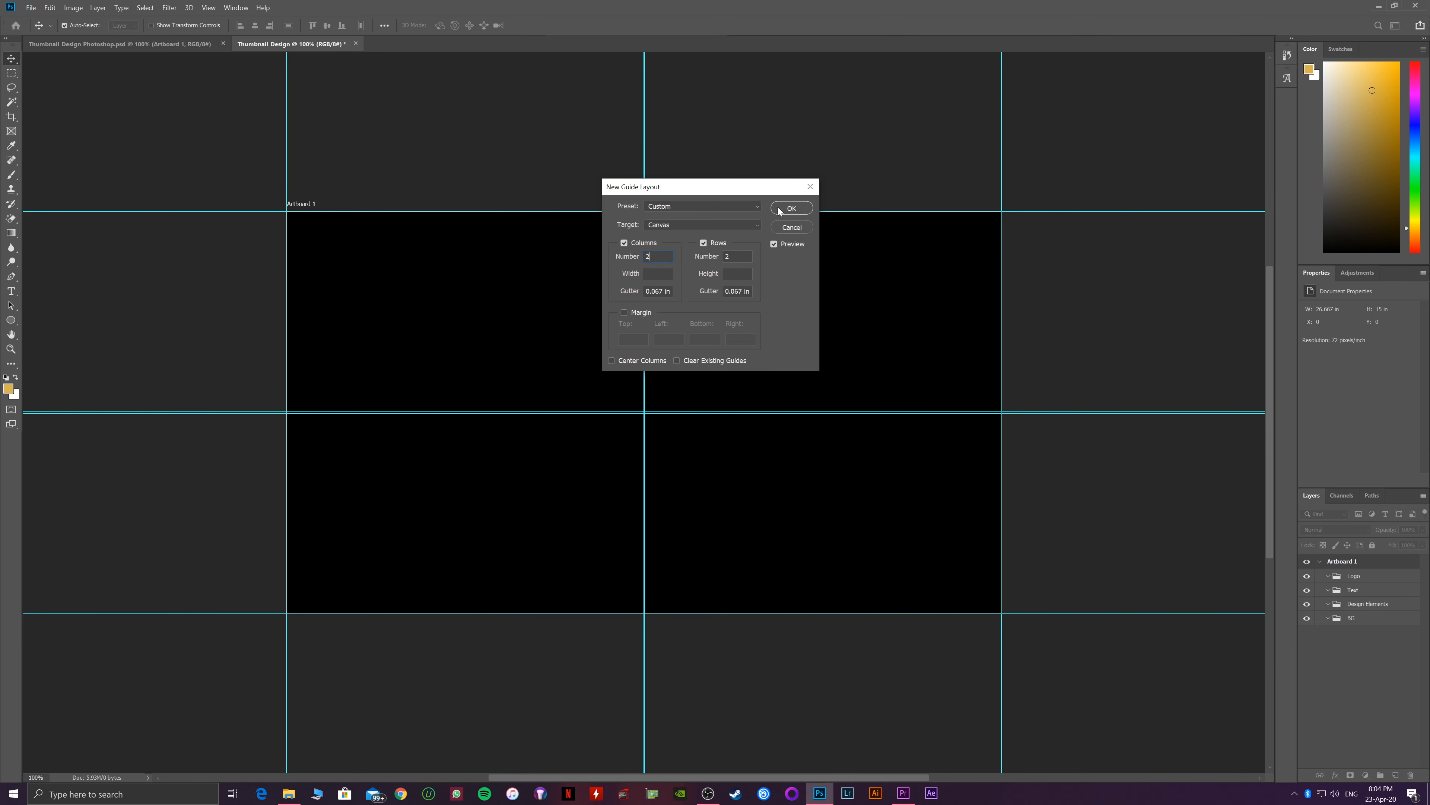
left_click(792, 209)
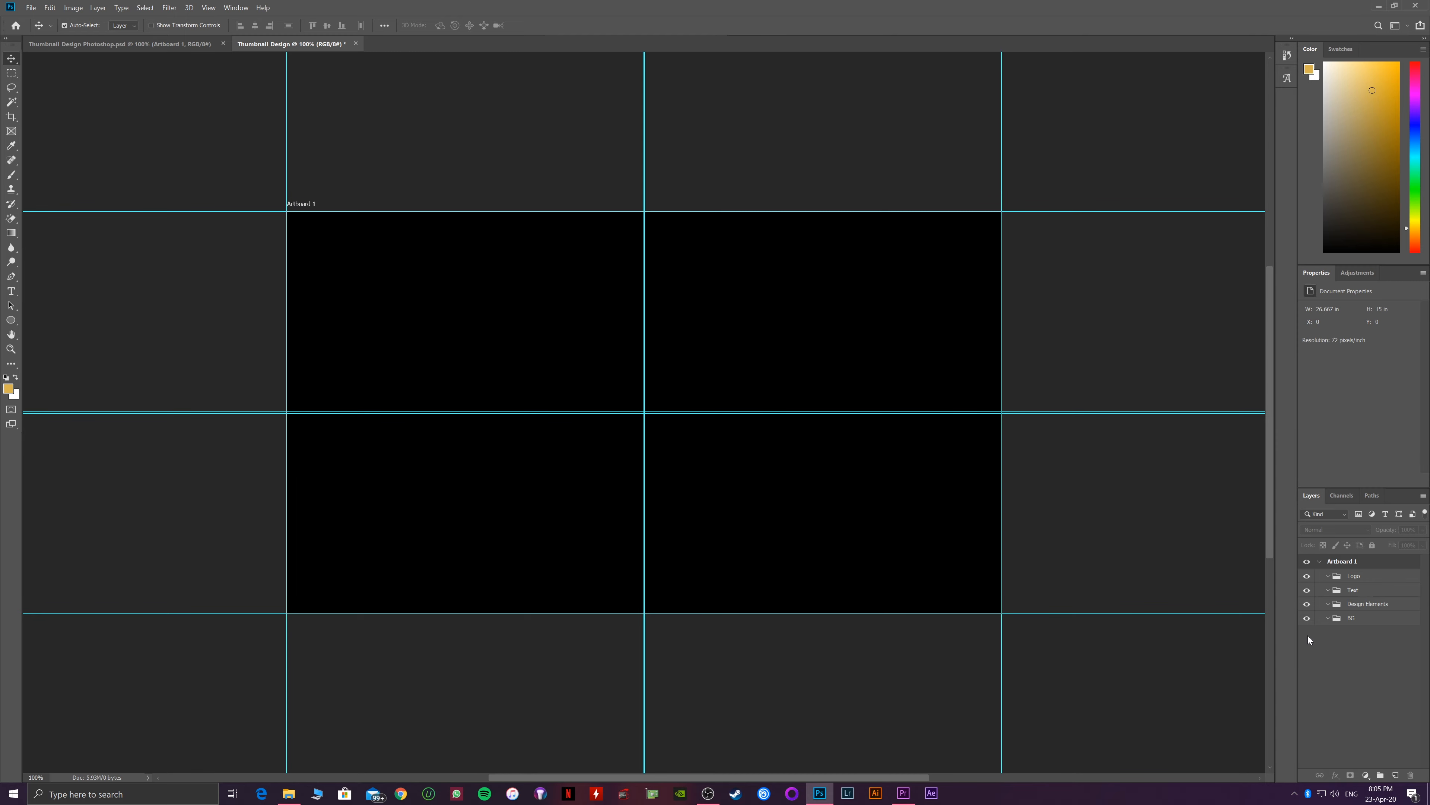
Place the adobe-premiere-pro-logo and photoshop-logo-3 images from the Logos folder and move both layers into the Logo group.
left_click(288, 793)
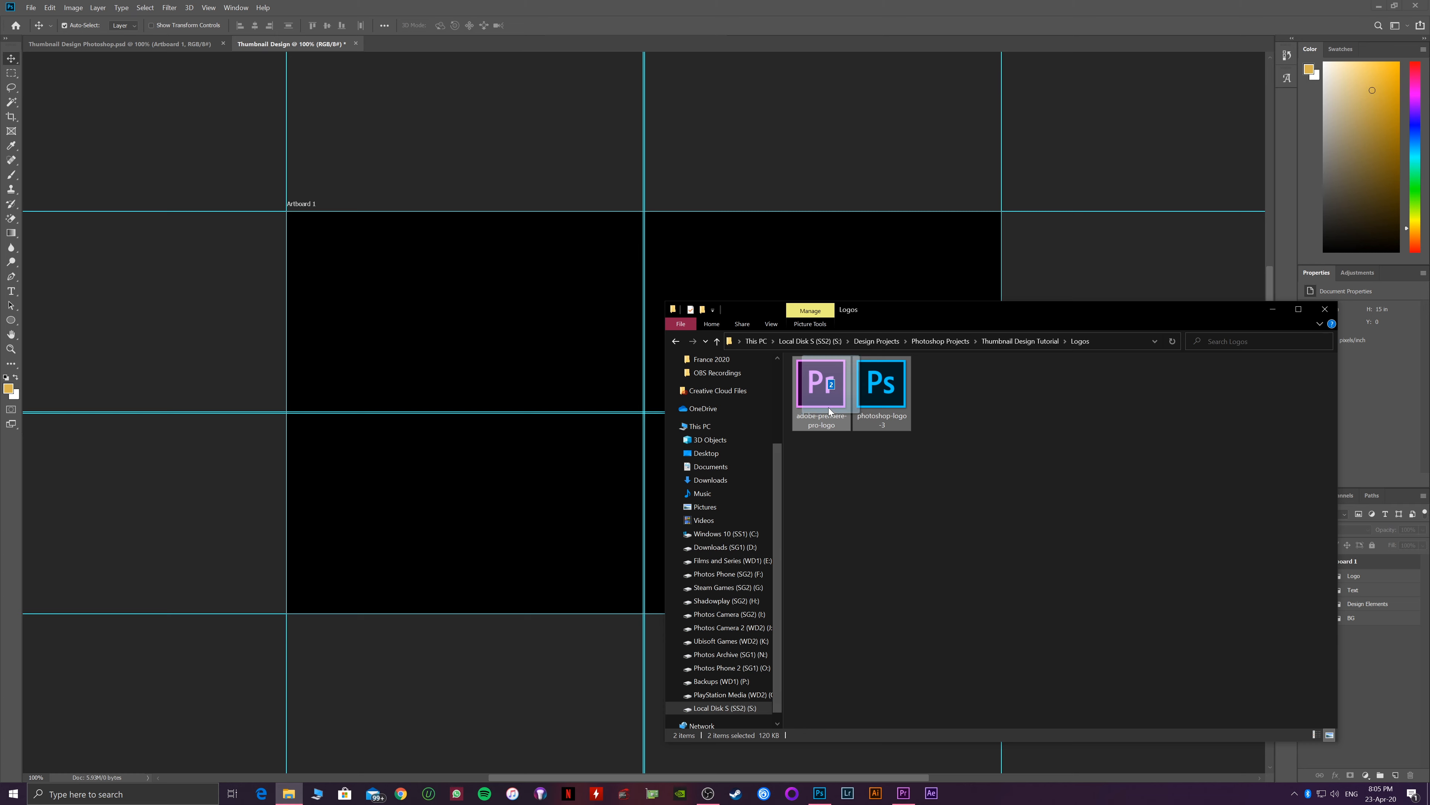
left_click_drag(819, 392, 584, 399)
key("Return")
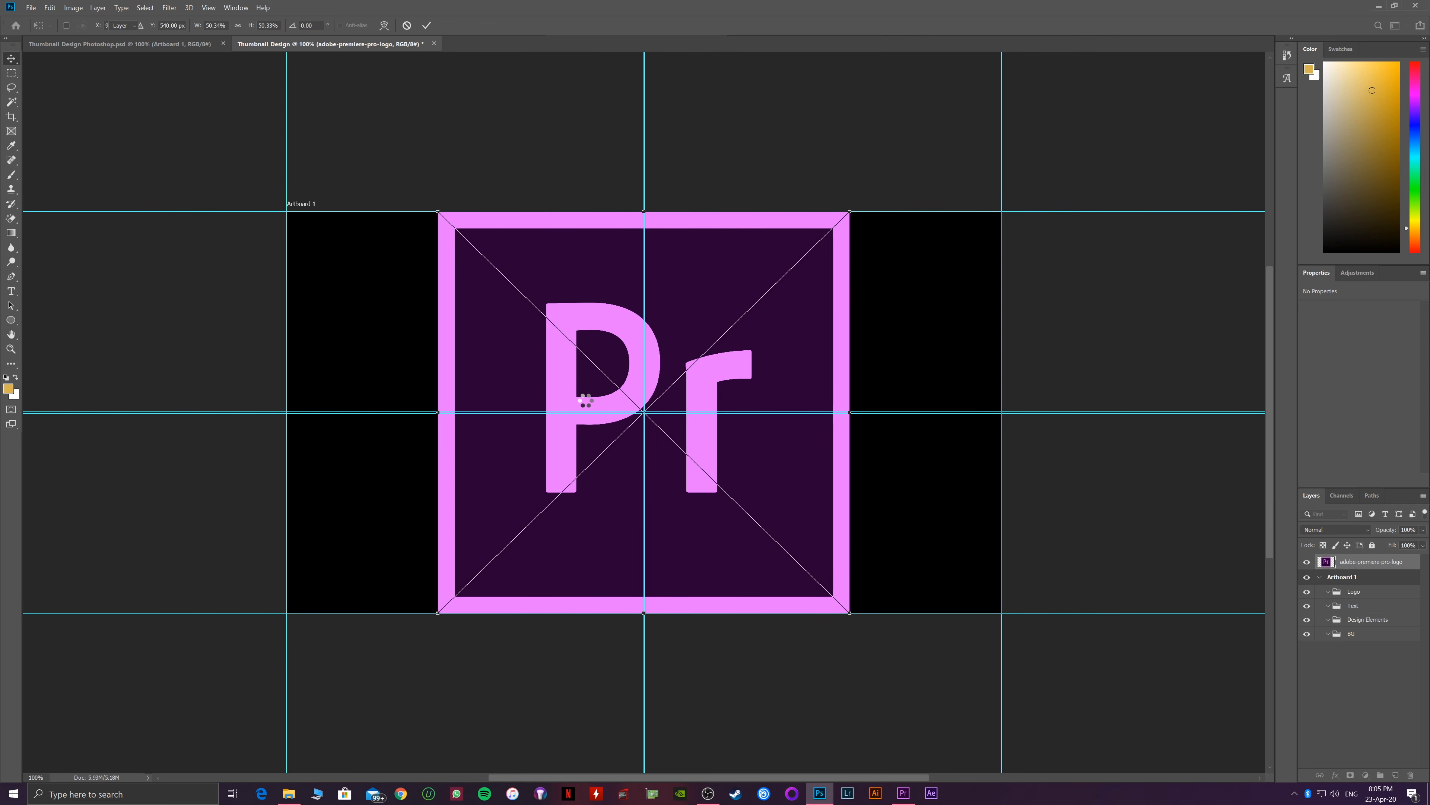
key("Return")
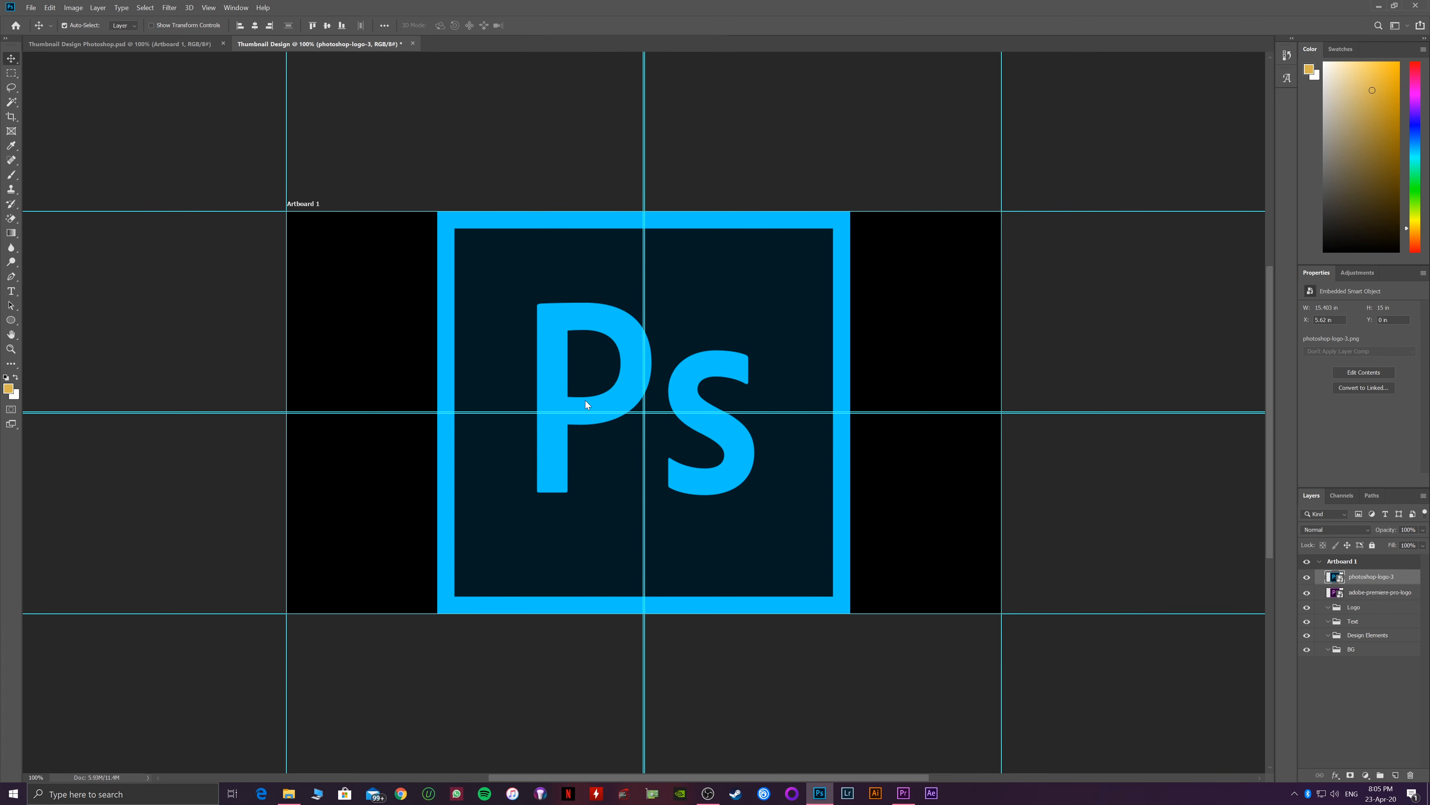
left_click(1370, 591, "shift")
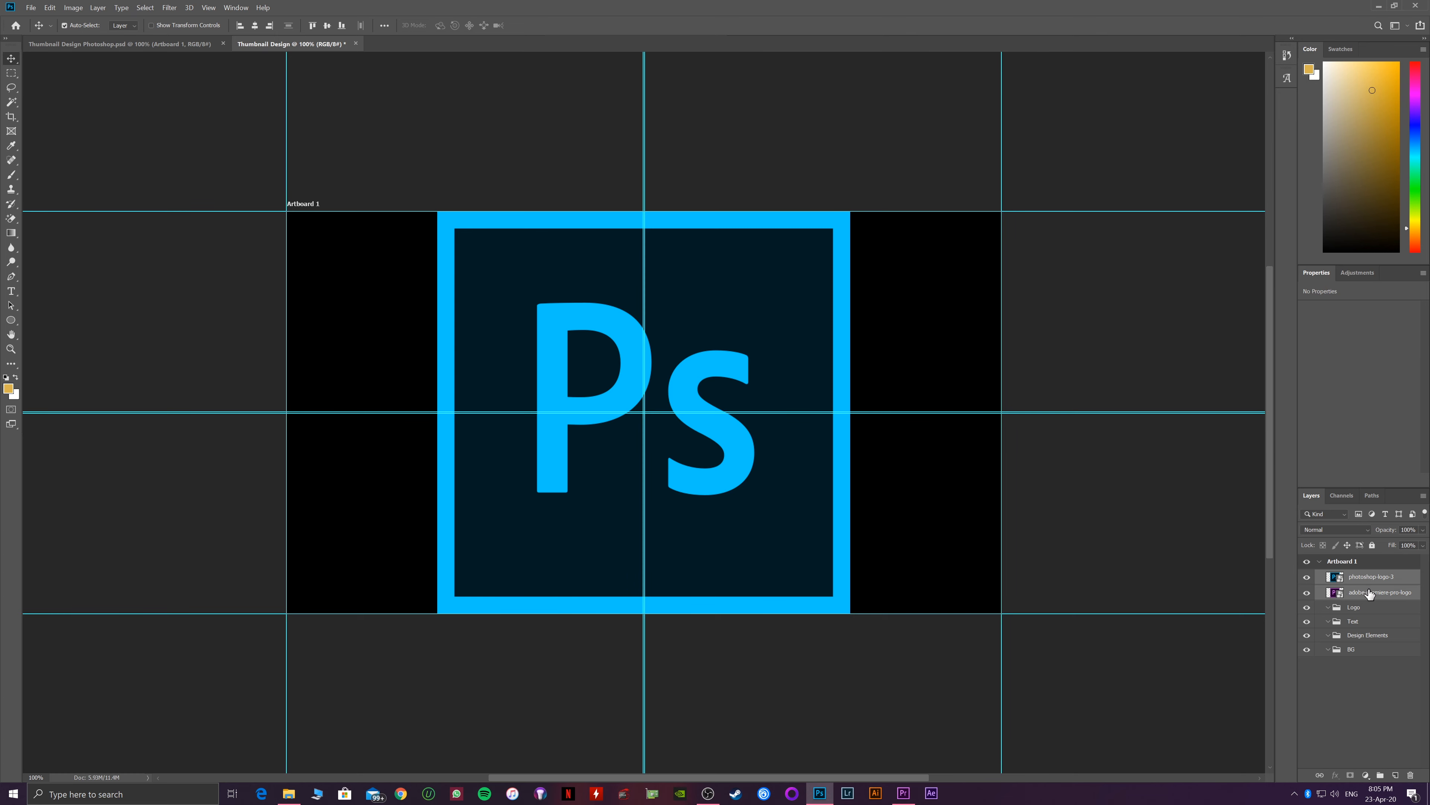
left_click_drag(1370, 590, 1367, 610)
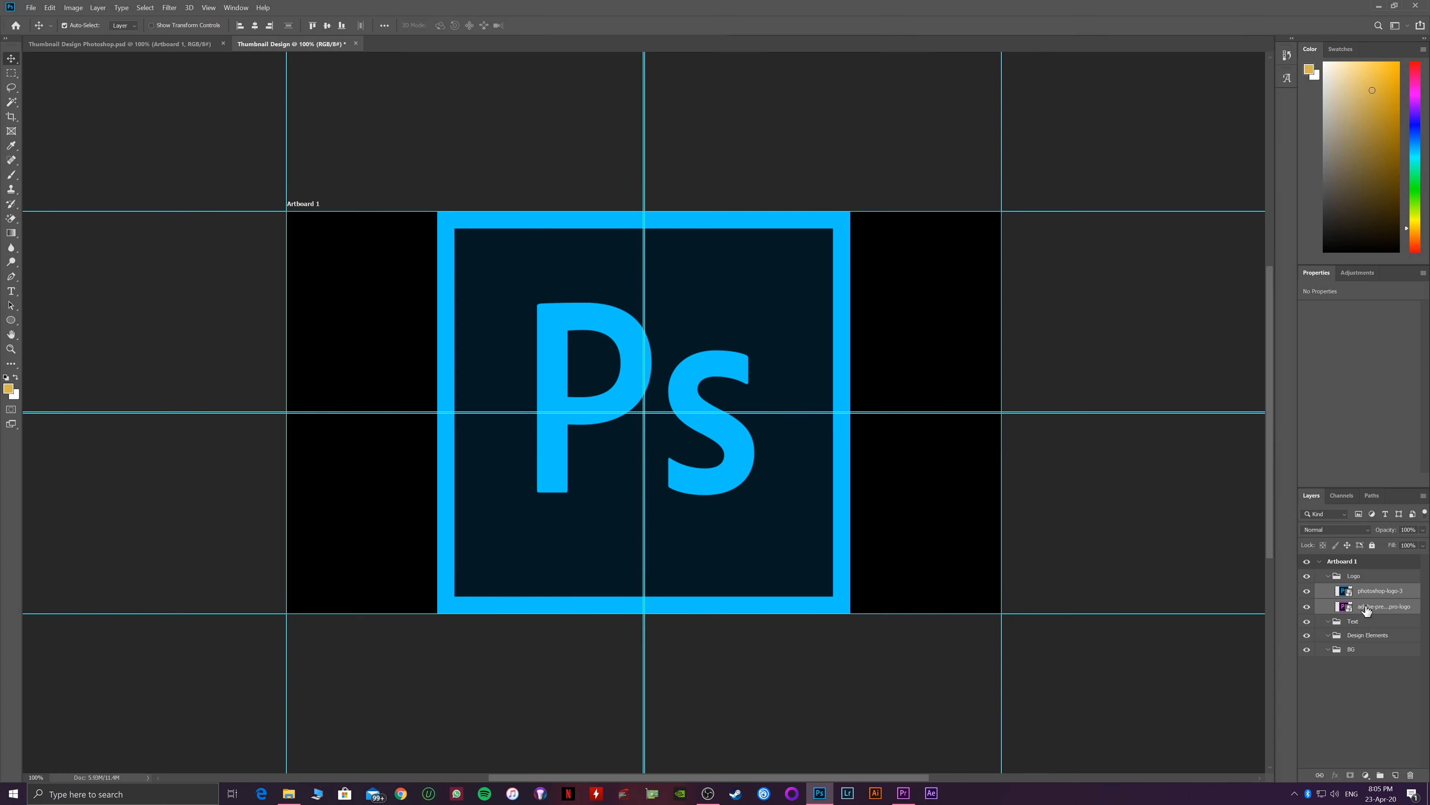
Scale the whole Logo group to about 44% and place it in the left half of the artboard, vertically centred on the horizontal guide.
left_click(1366, 580)
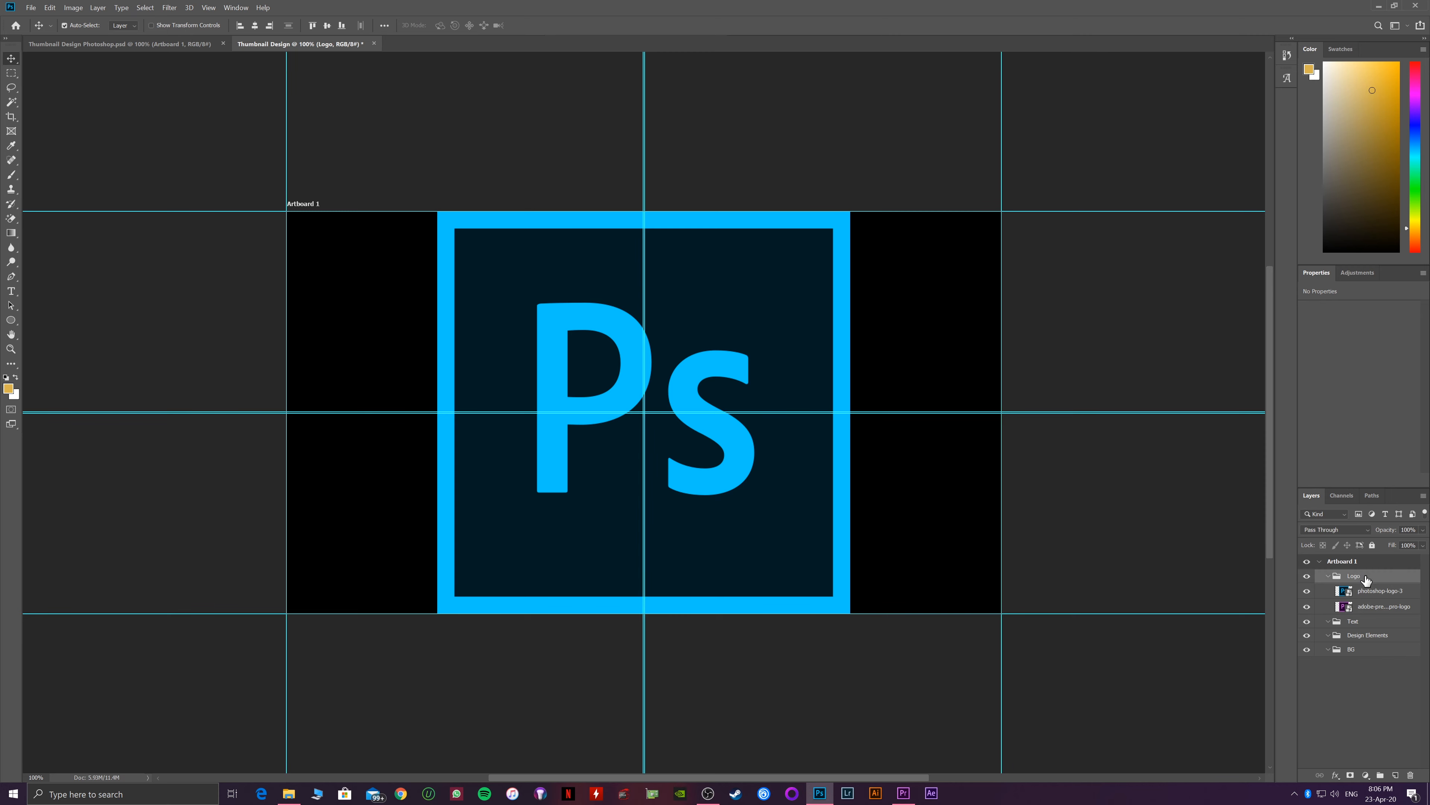
key("ctrl+t")
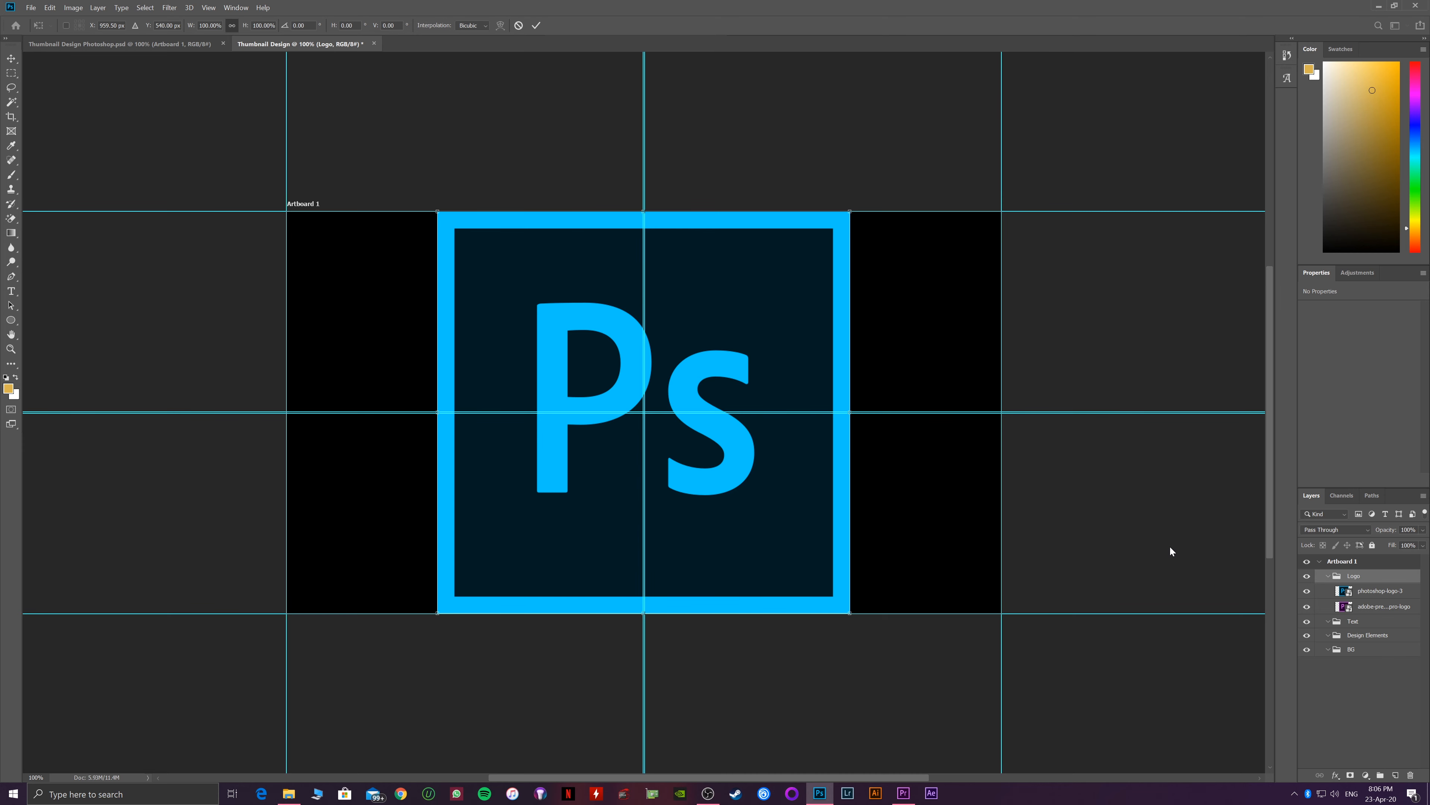
left_click_drag(850, 613, 652, 530)
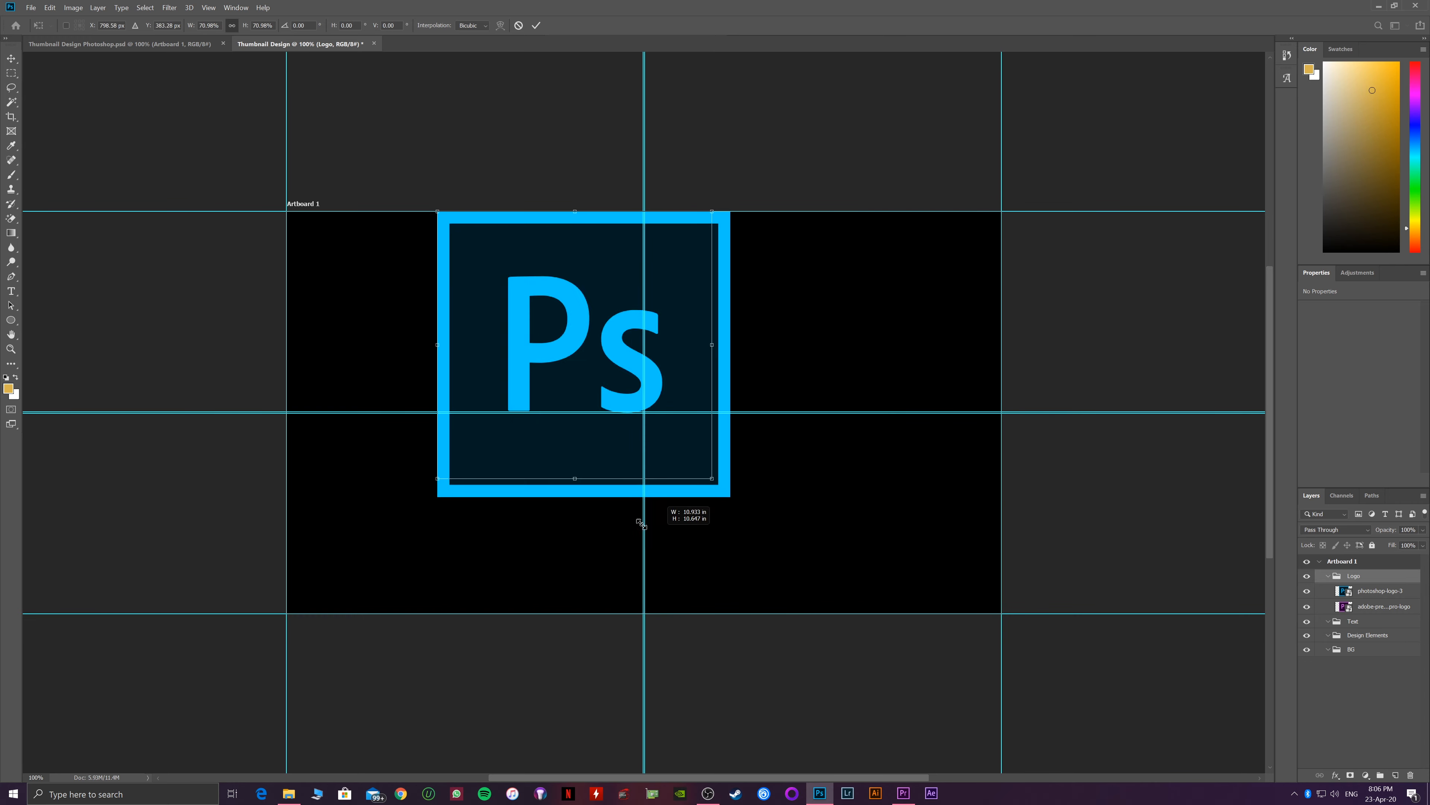
left_click_drag(575, 358, 461, 450)
left_click_drag(544, 525, 495, 477)
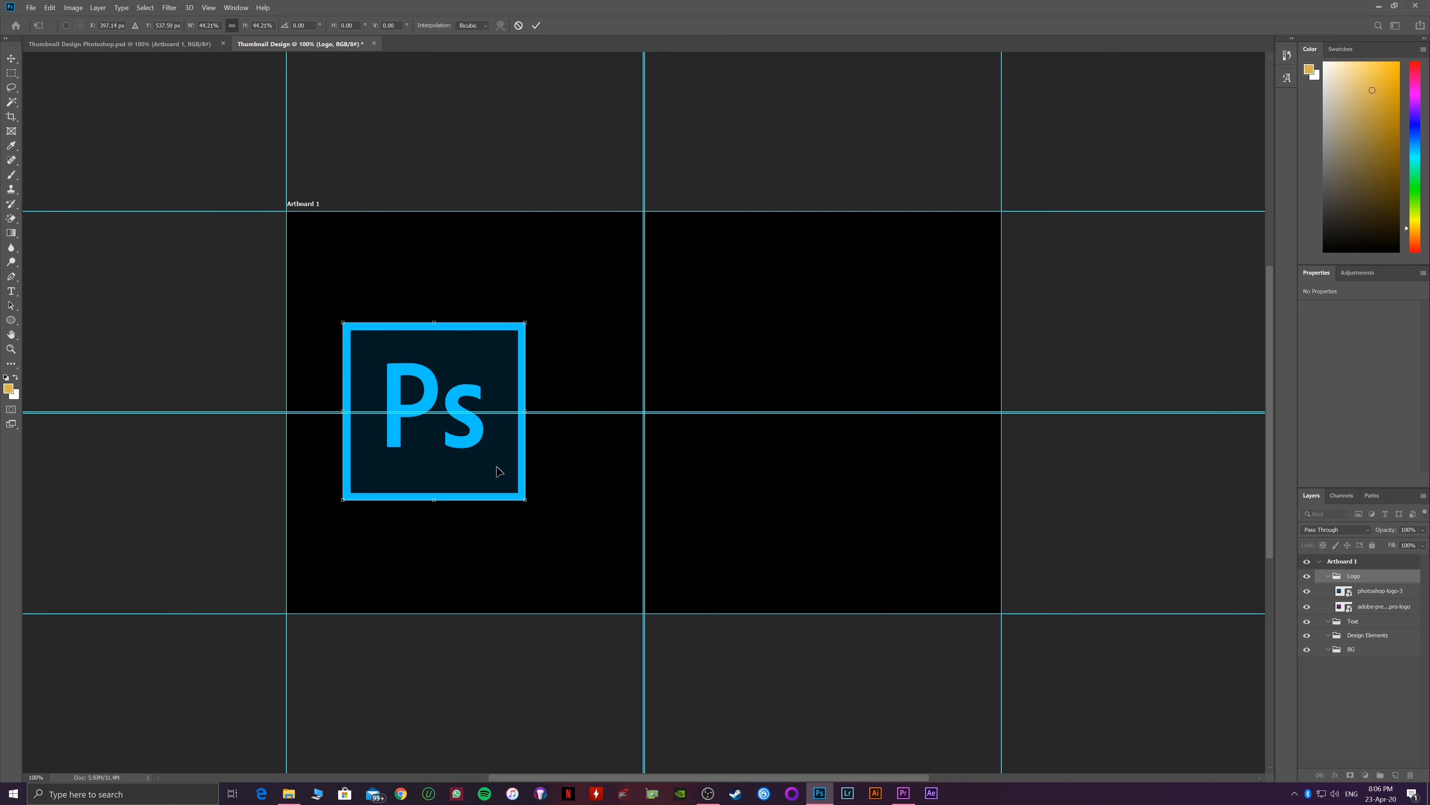
key("Return")
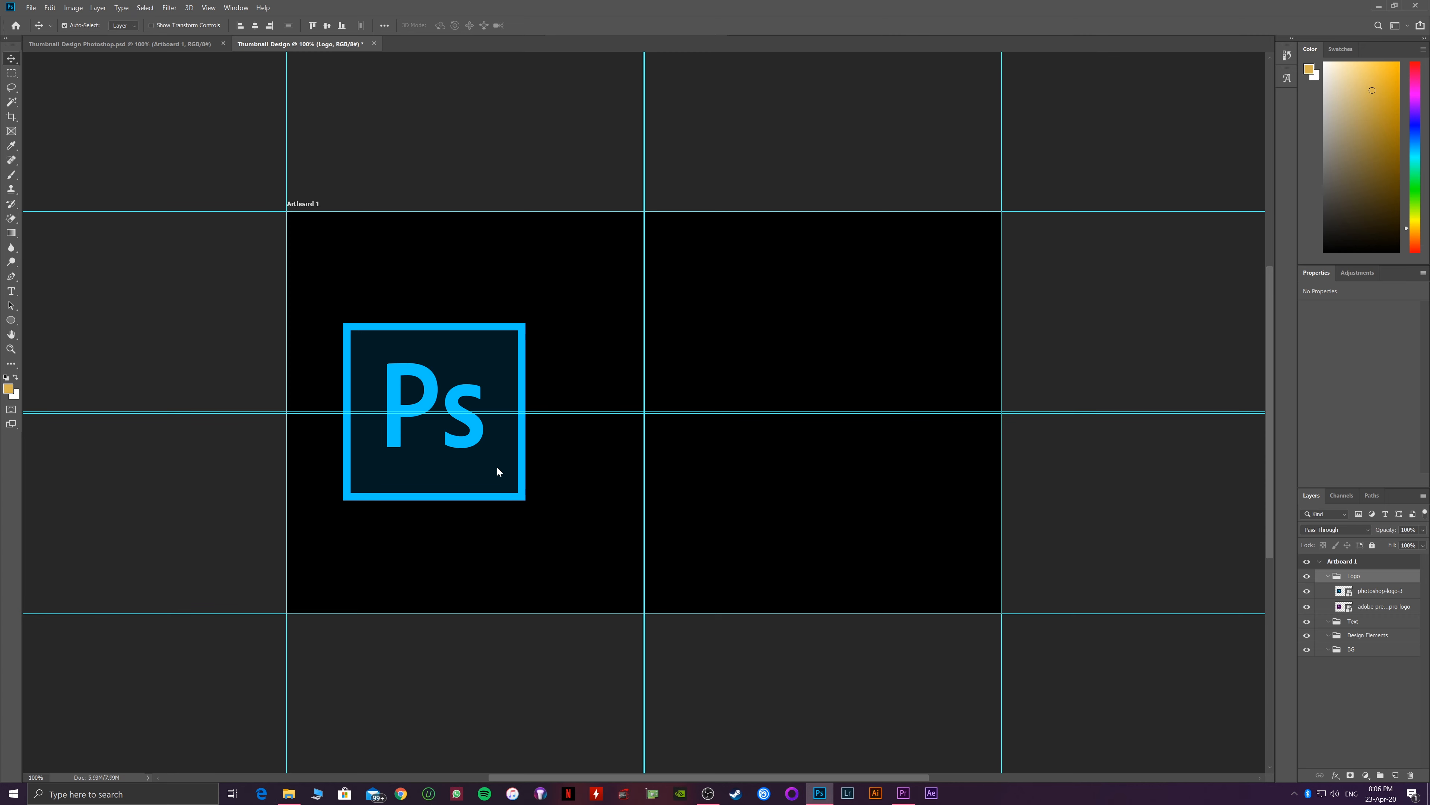
Add a text box reading "Thumbnail Design" inside the Text group, beside the logo.
left_click(1377, 621)
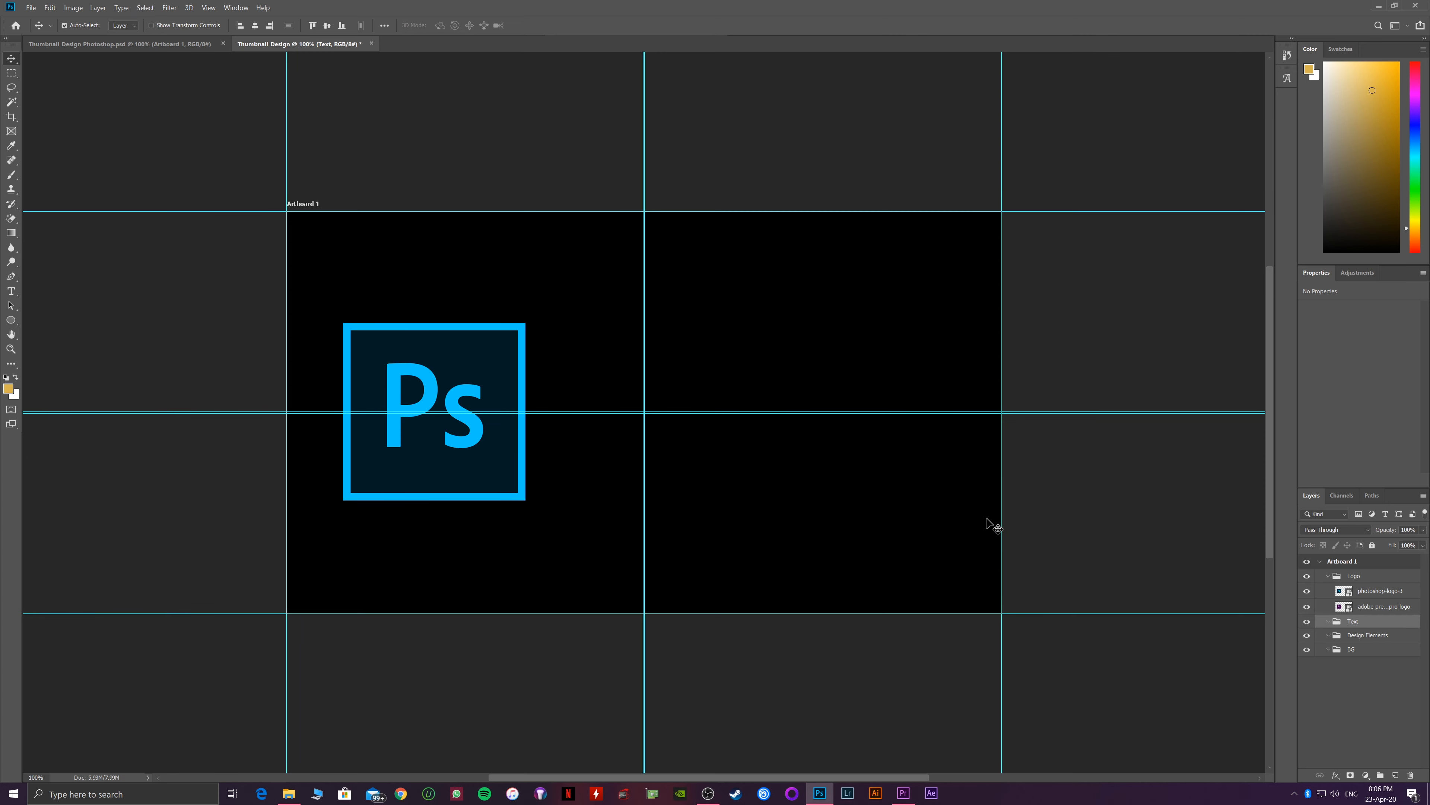
key("t")
left_click_drag(592, 357, 941, 490)
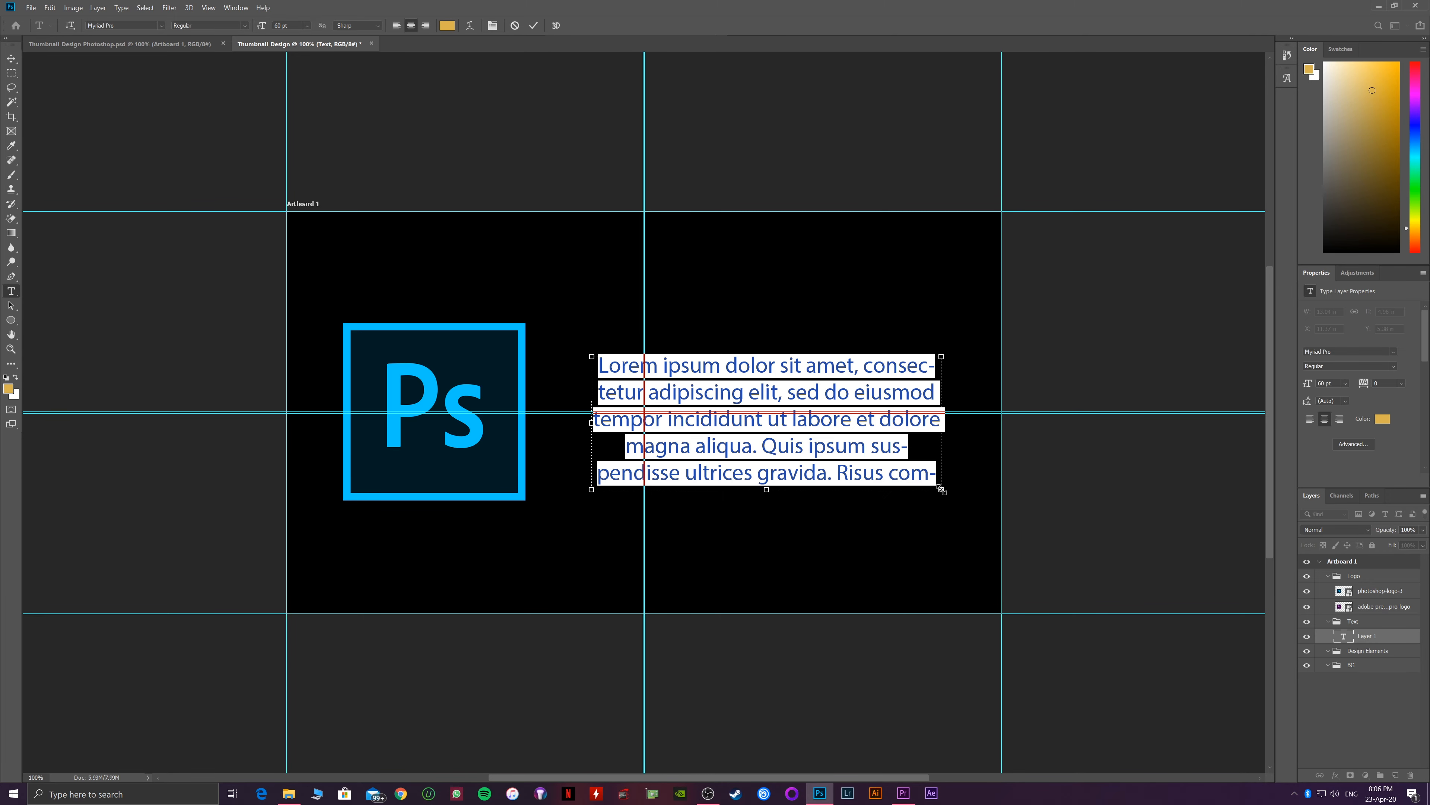
key("BackSpace")
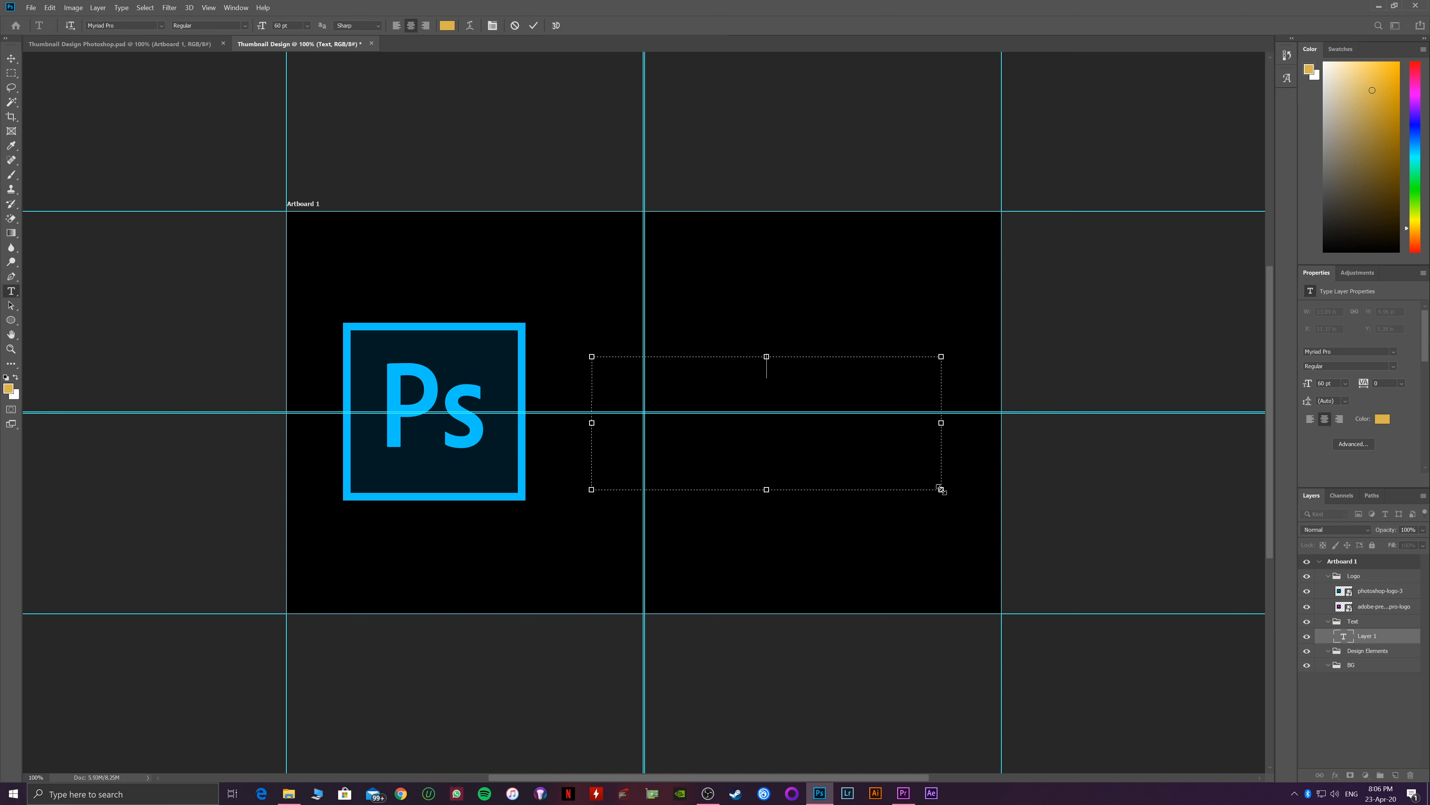
type("Thumbnail Design")
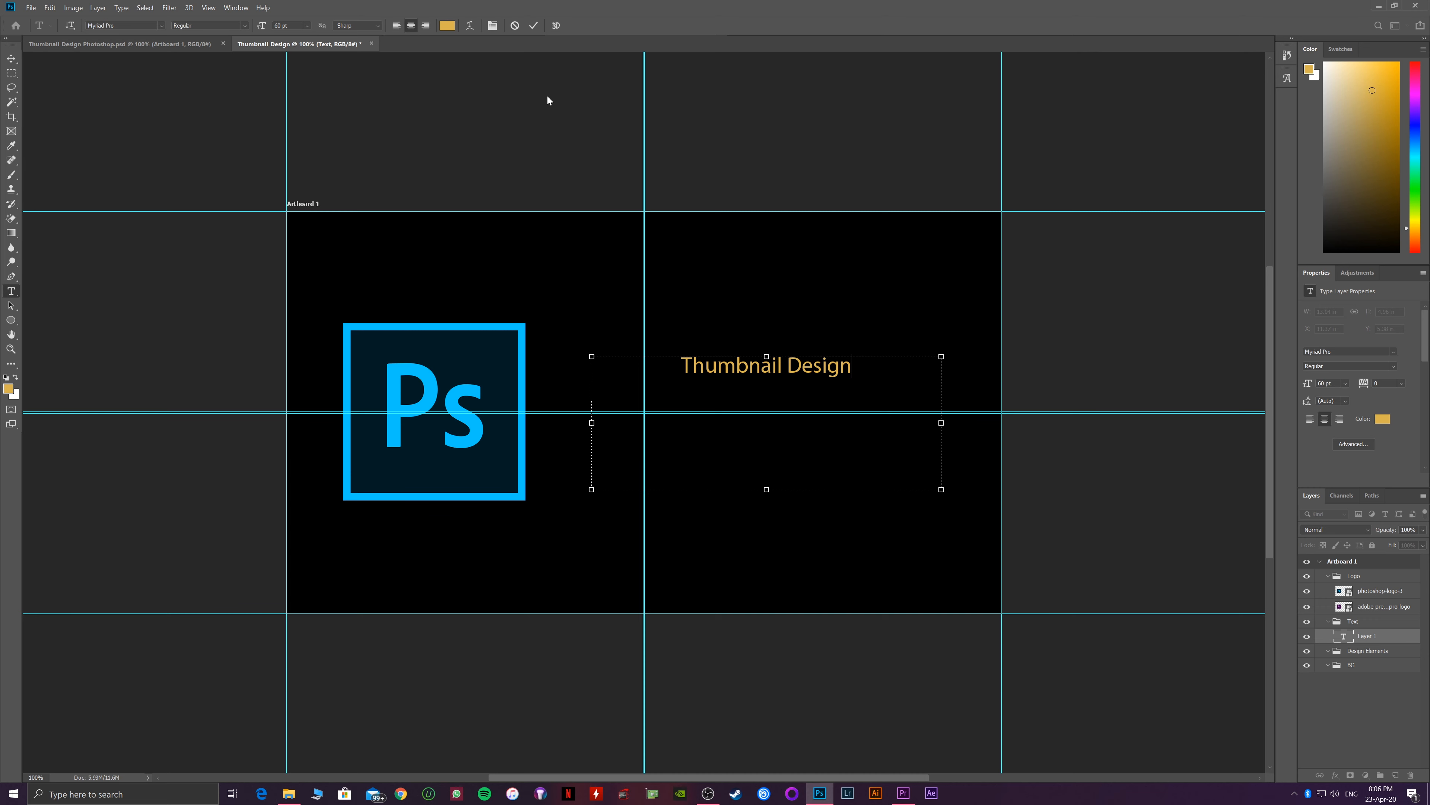
left_click(534, 26)
Add a second text box reading "Photoshop" below the Thumbnail Design text.
left_click_drag(658, 413, 946, 501)
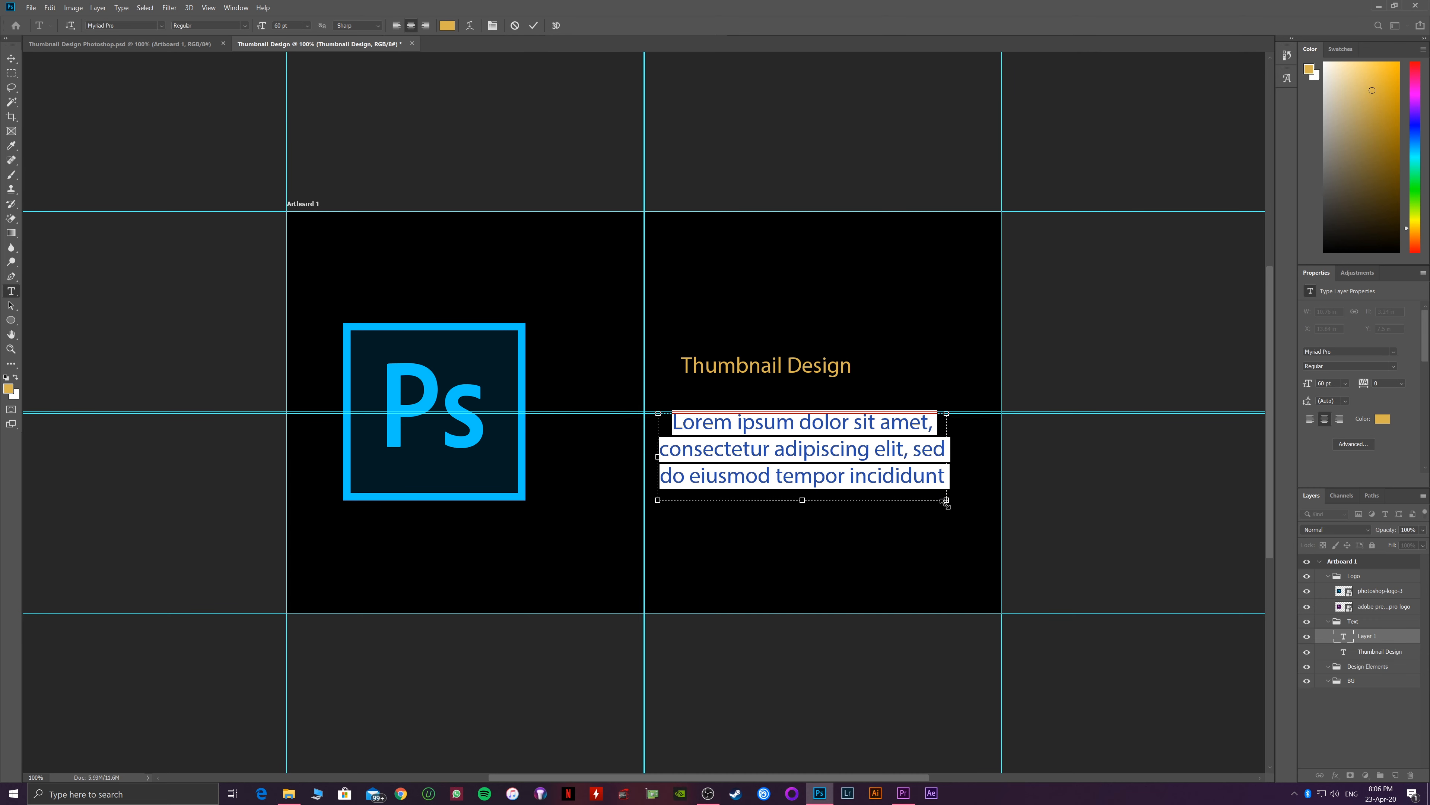
type("P")
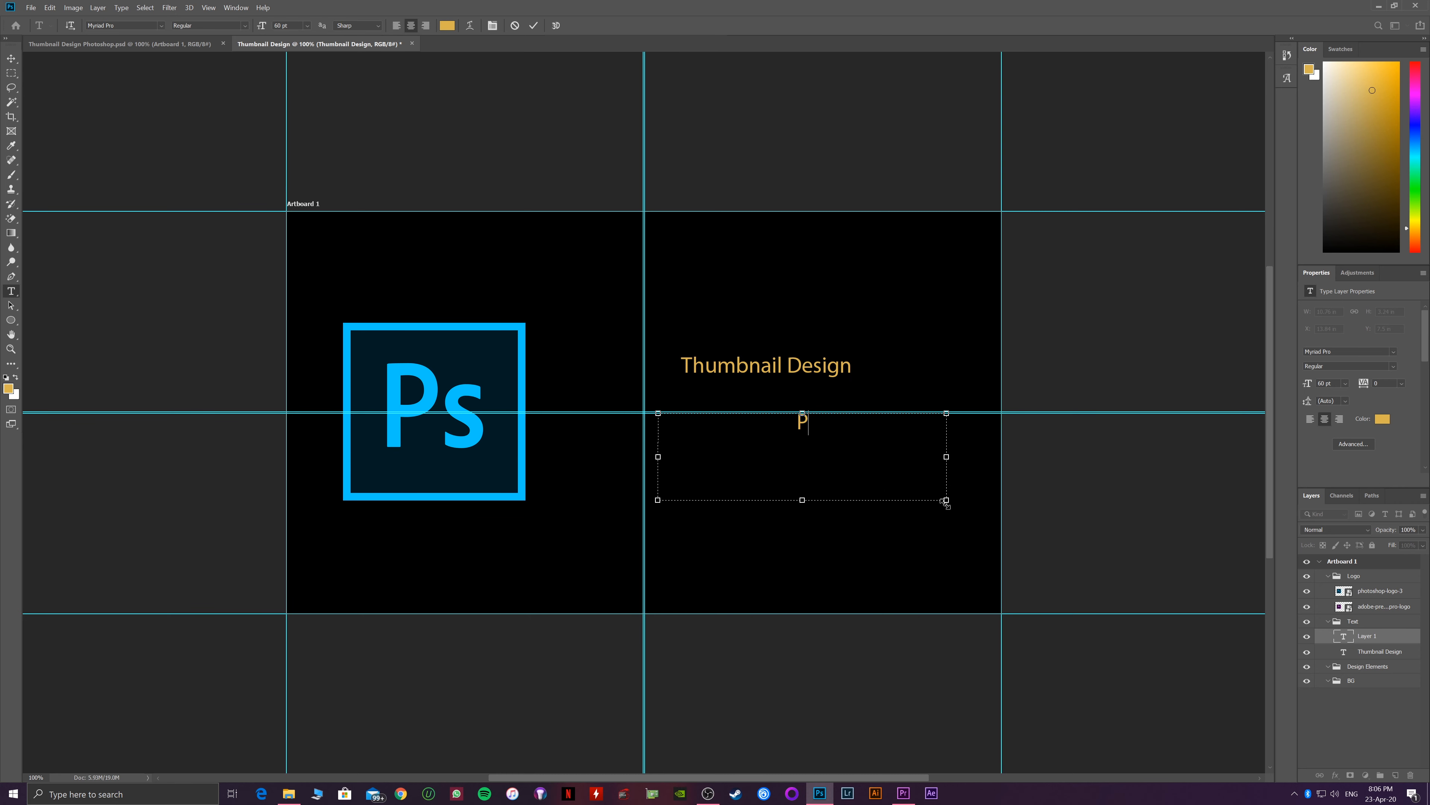
type("hotoshop")
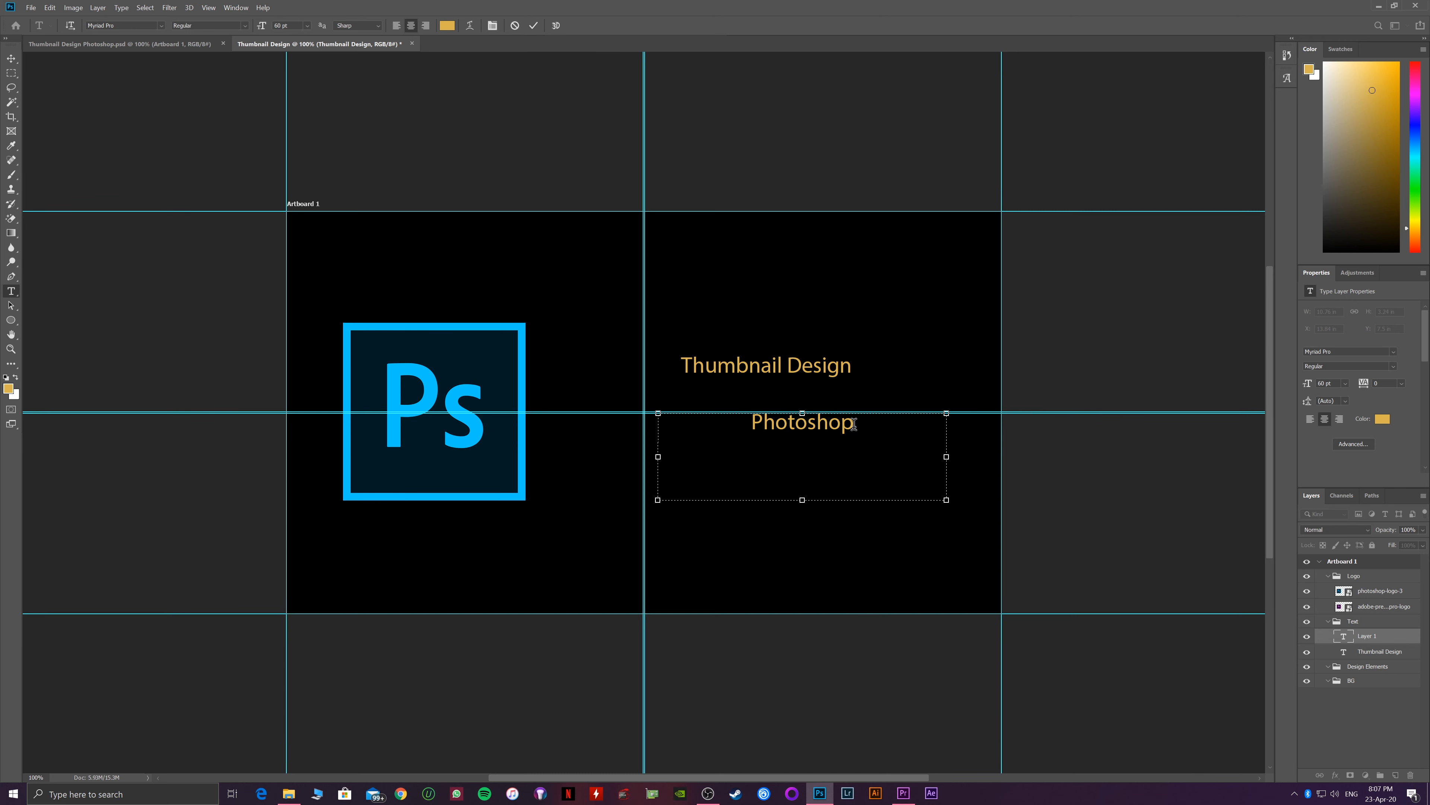
left_click_drag(854, 424, 860, 423)
left_click(534, 26)
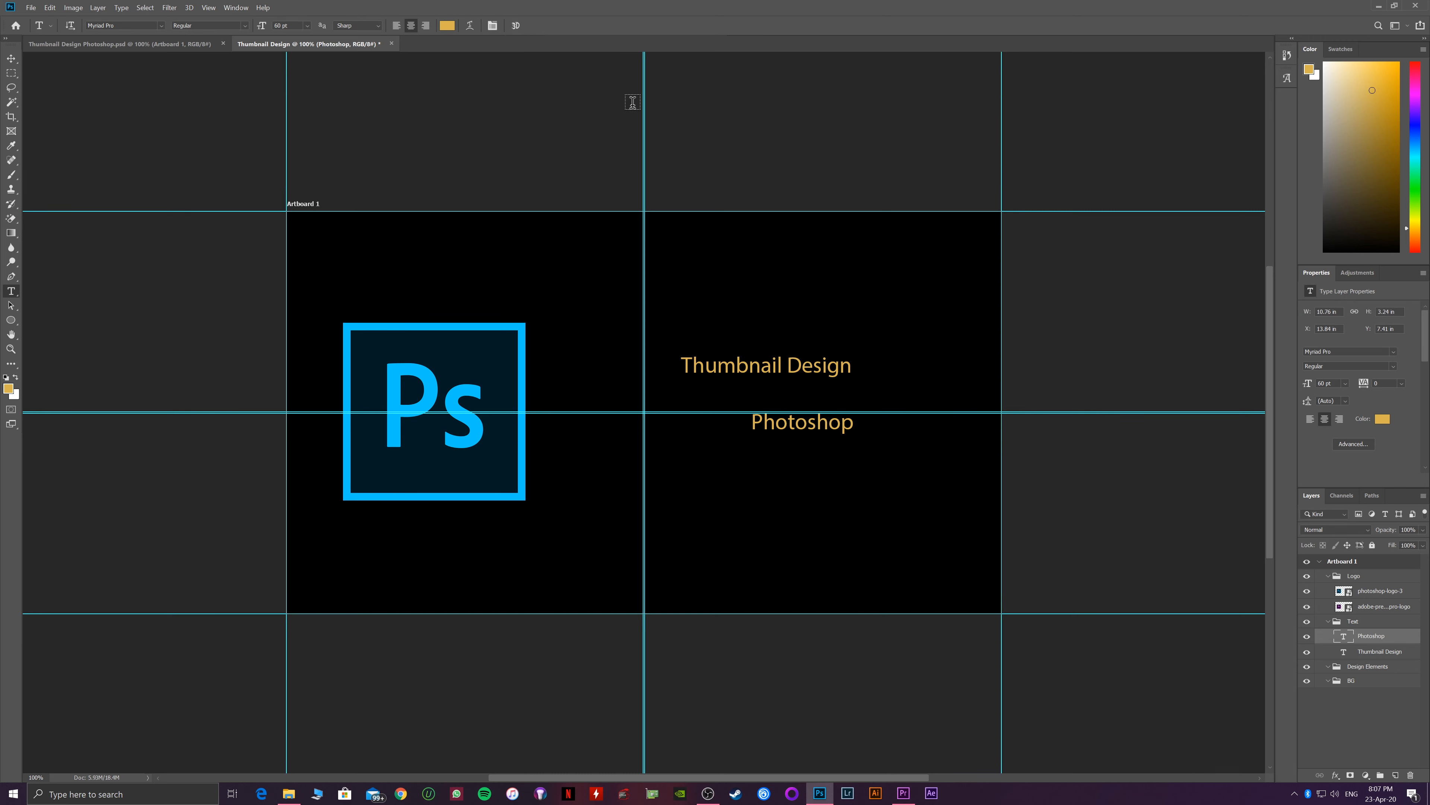
Apply a Color Overlay to the Text group using the bright blue (00c8ff) sampled from the Photoshop logo's letters.
left_click(1361, 622)
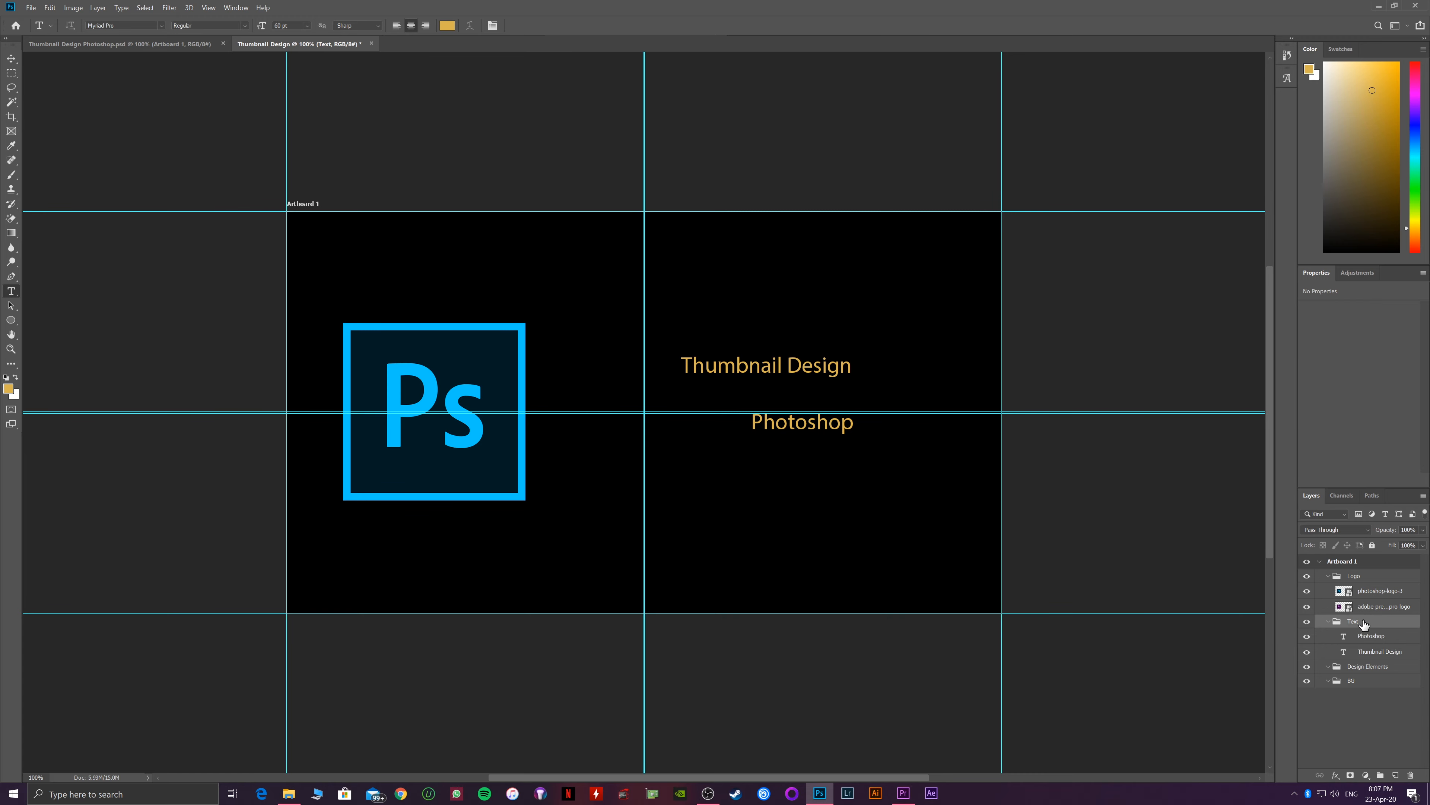
double_click(1337, 622)
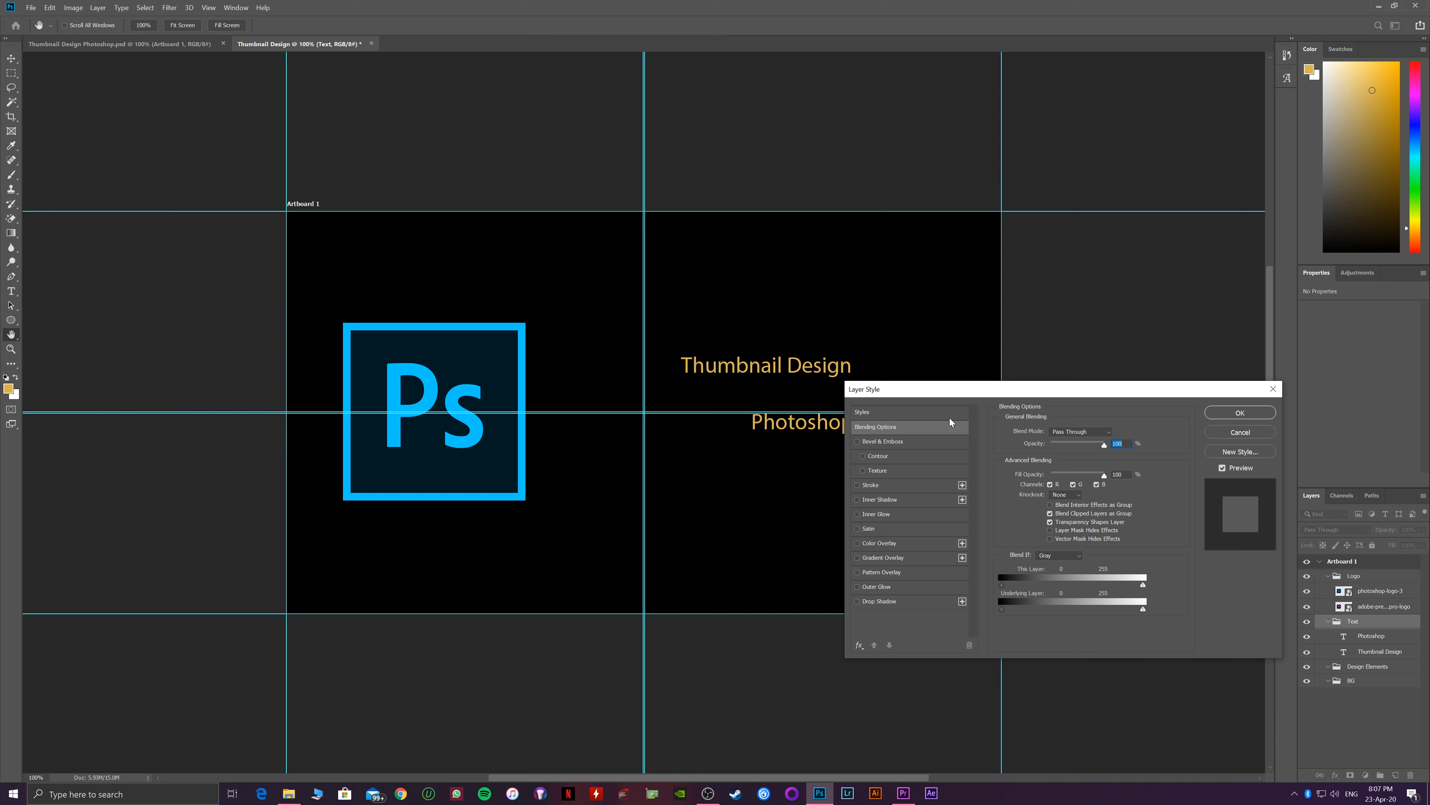
left_click(857, 543)
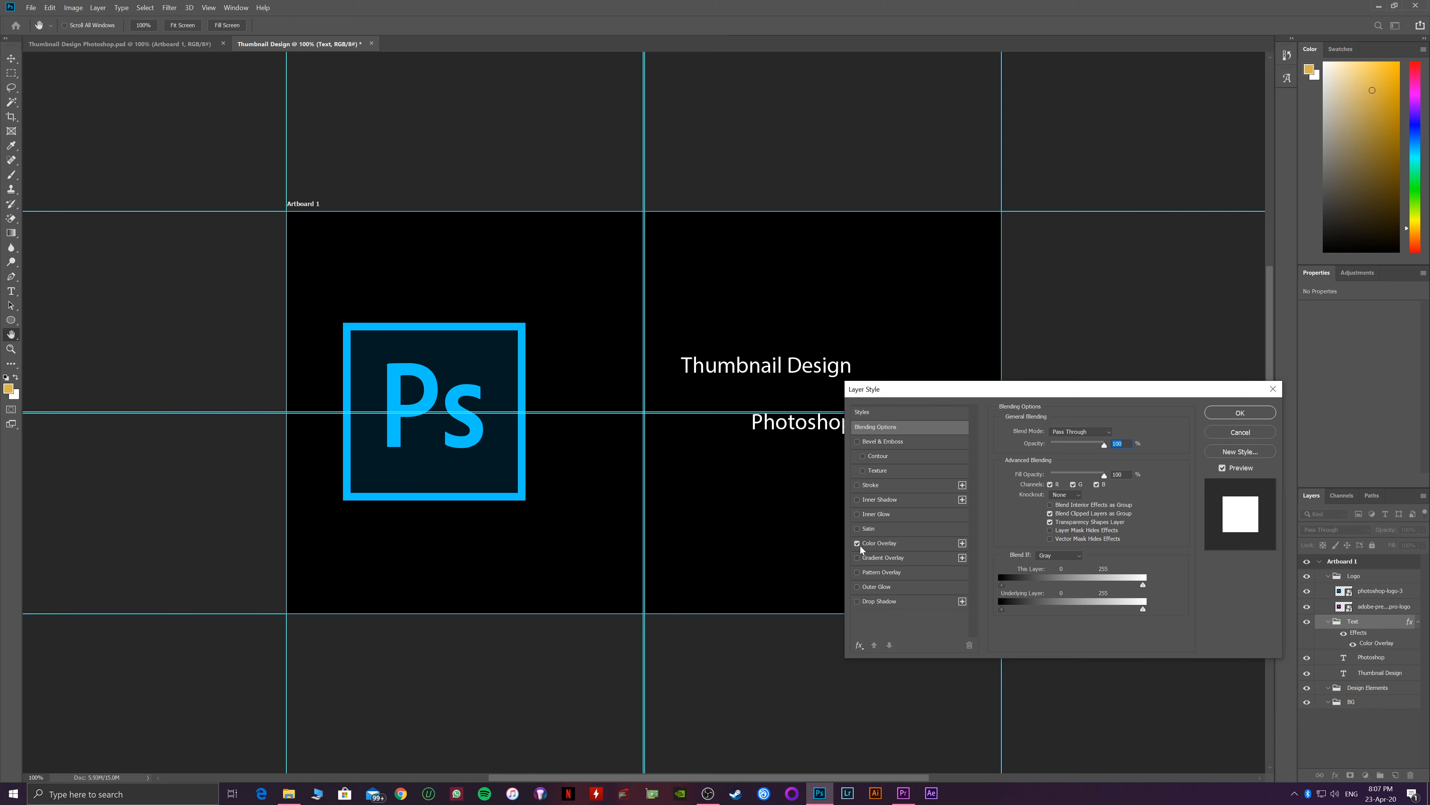
left_click(888, 544)
left_click(1111, 433)
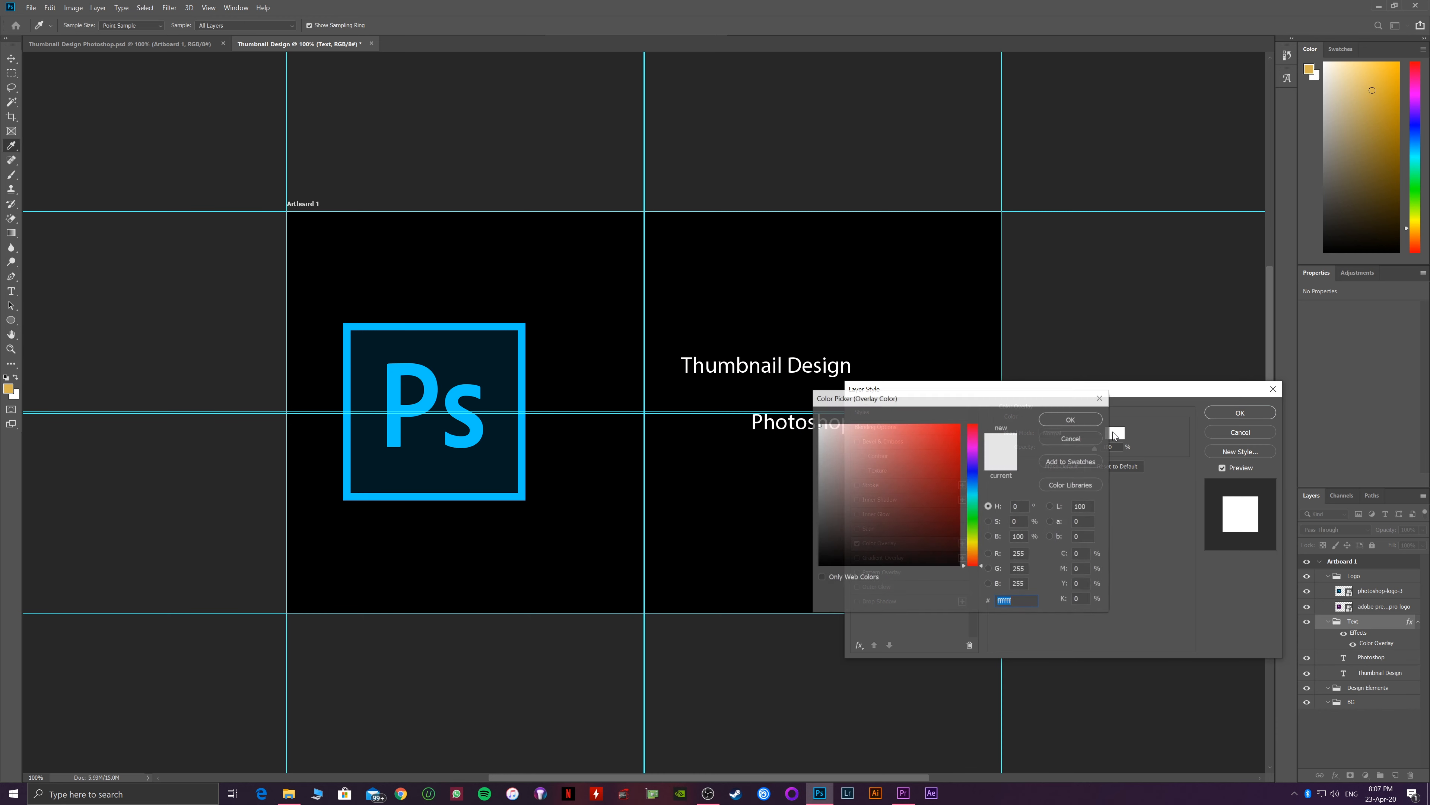
left_click(430, 372)
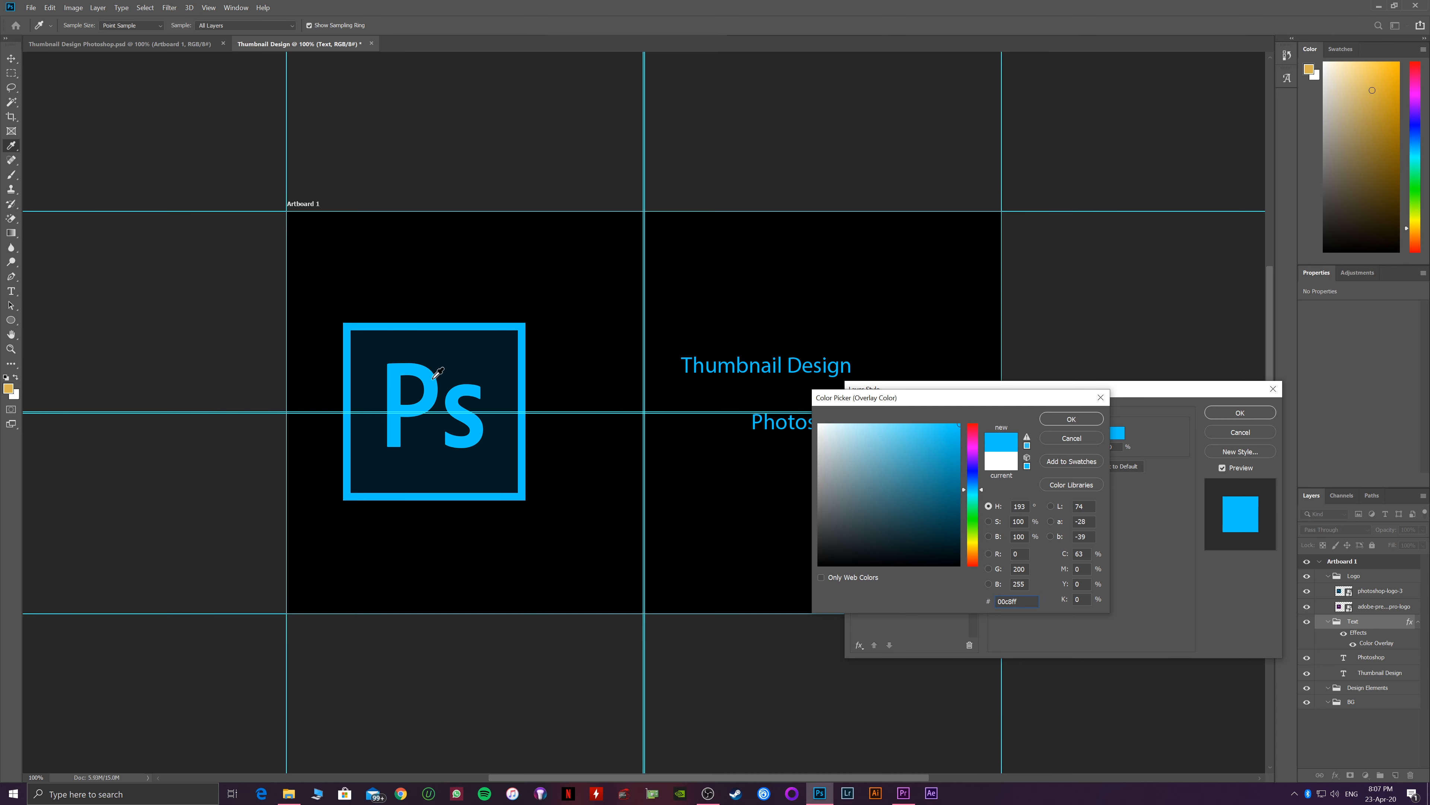
left_click(1071, 418)
left_click(1232, 413)
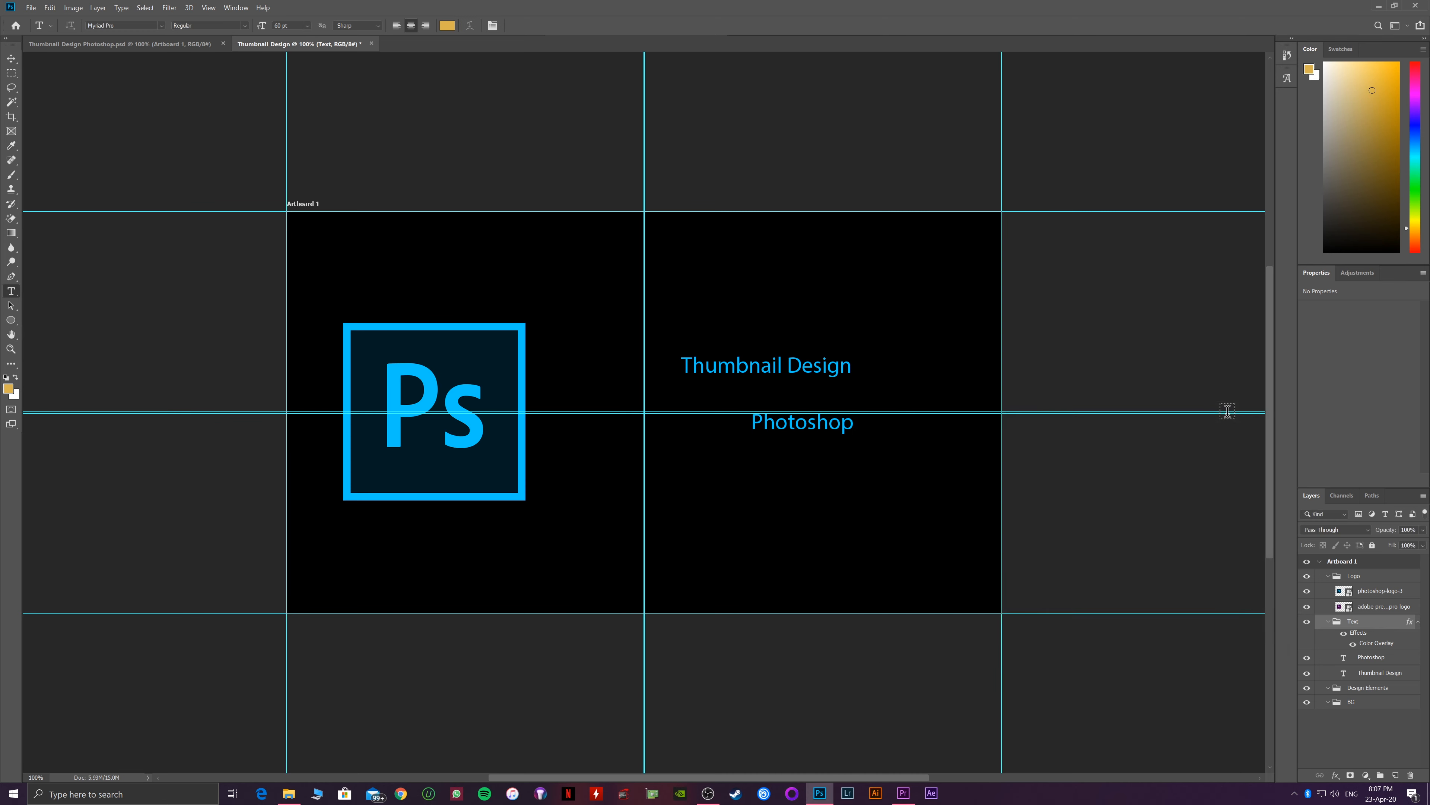
Enlarge the Thumbnail Design text to about 89 pt and shift it closer to the logo, just above the horizontal guide.
left_click(1378, 658)
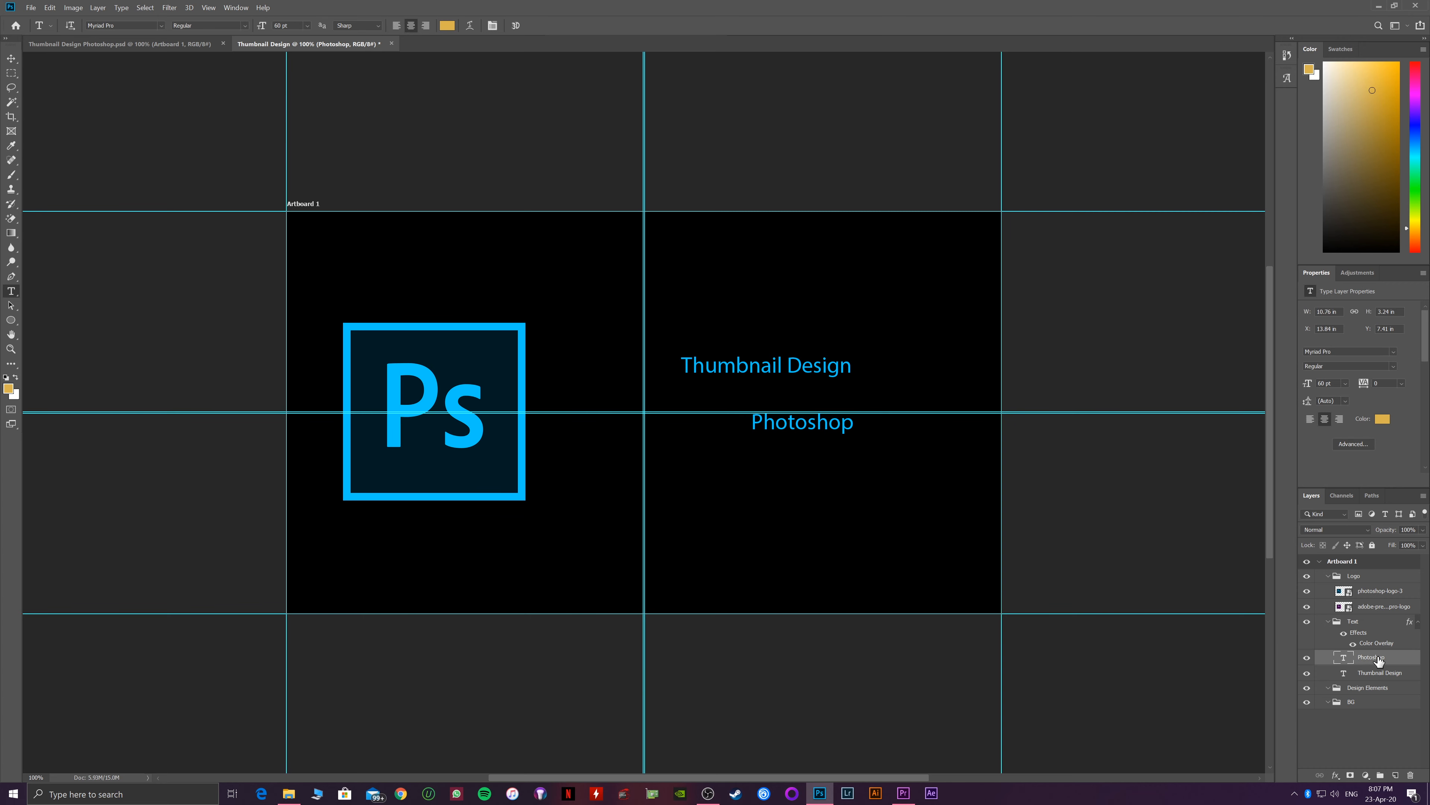
left_click(1382, 674)
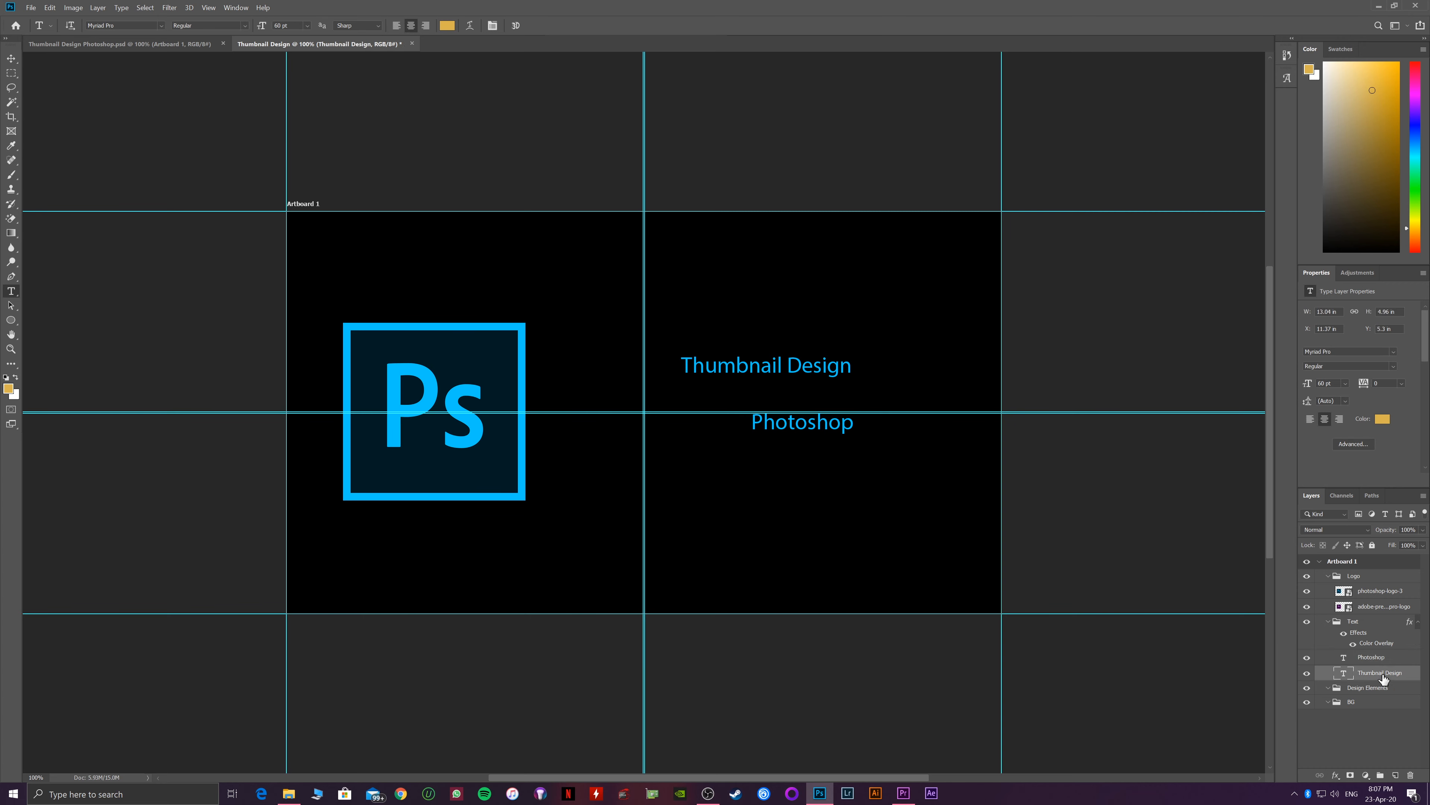
key("ctrl+t")
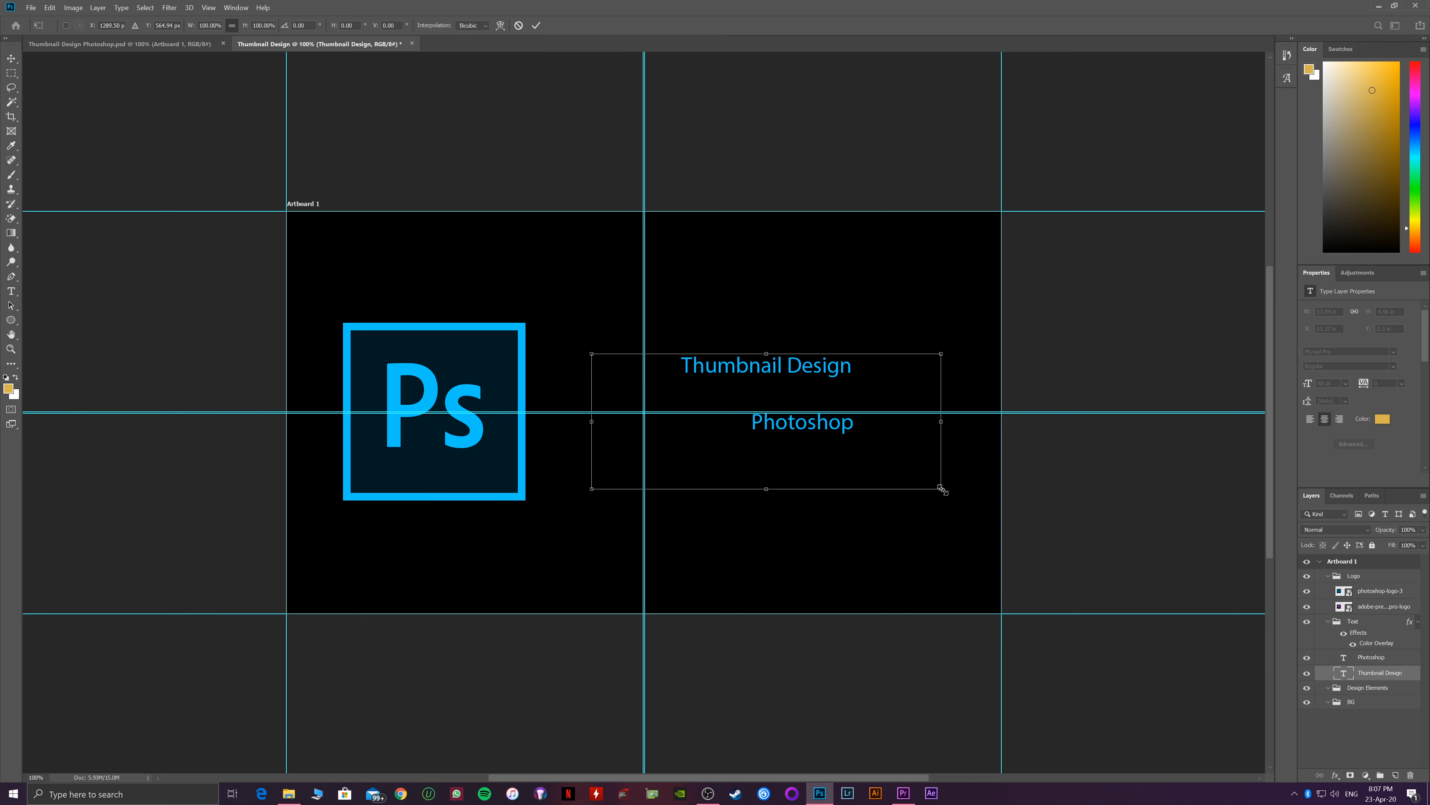
left_click_drag(942, 489, 832, 487)
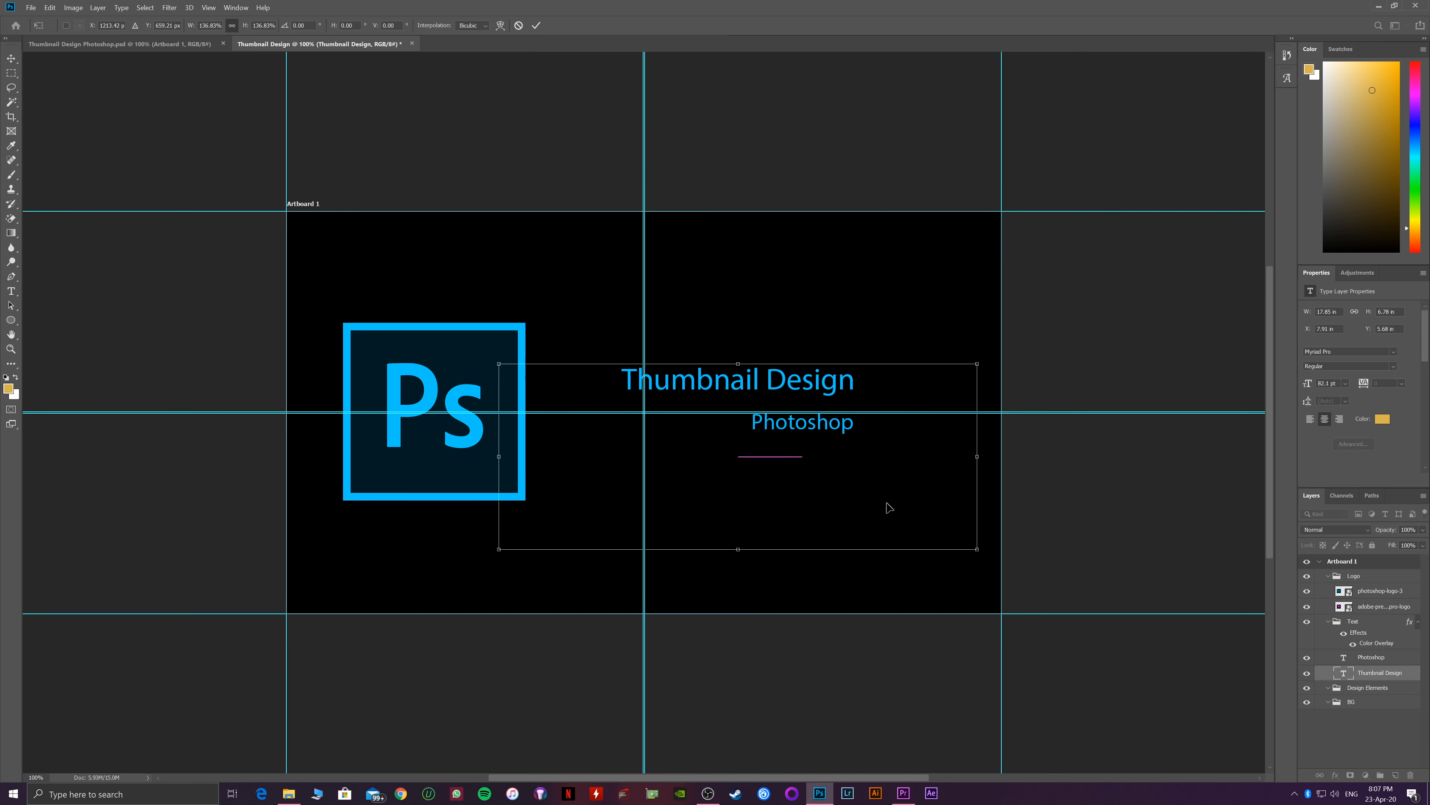
left_click_drag(976, 547, 1017, 563)
left_click_drag(922, 516, 898, 514)
key("Return")
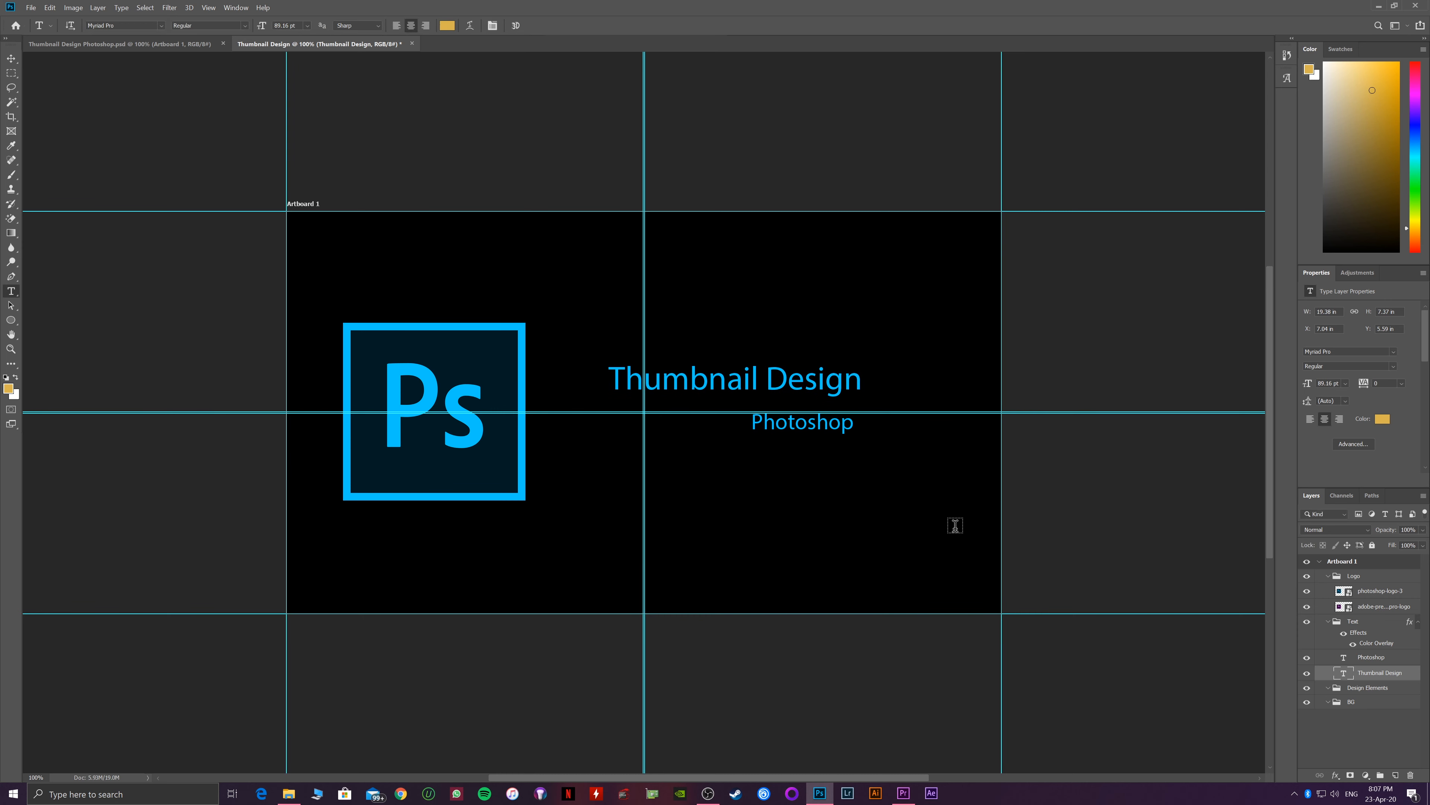
Enlarge the Photoshop text to about 85 pt and centre it beneath the Thumbnail Design text.
left_click(1389, 660)
key("ctrl+t")
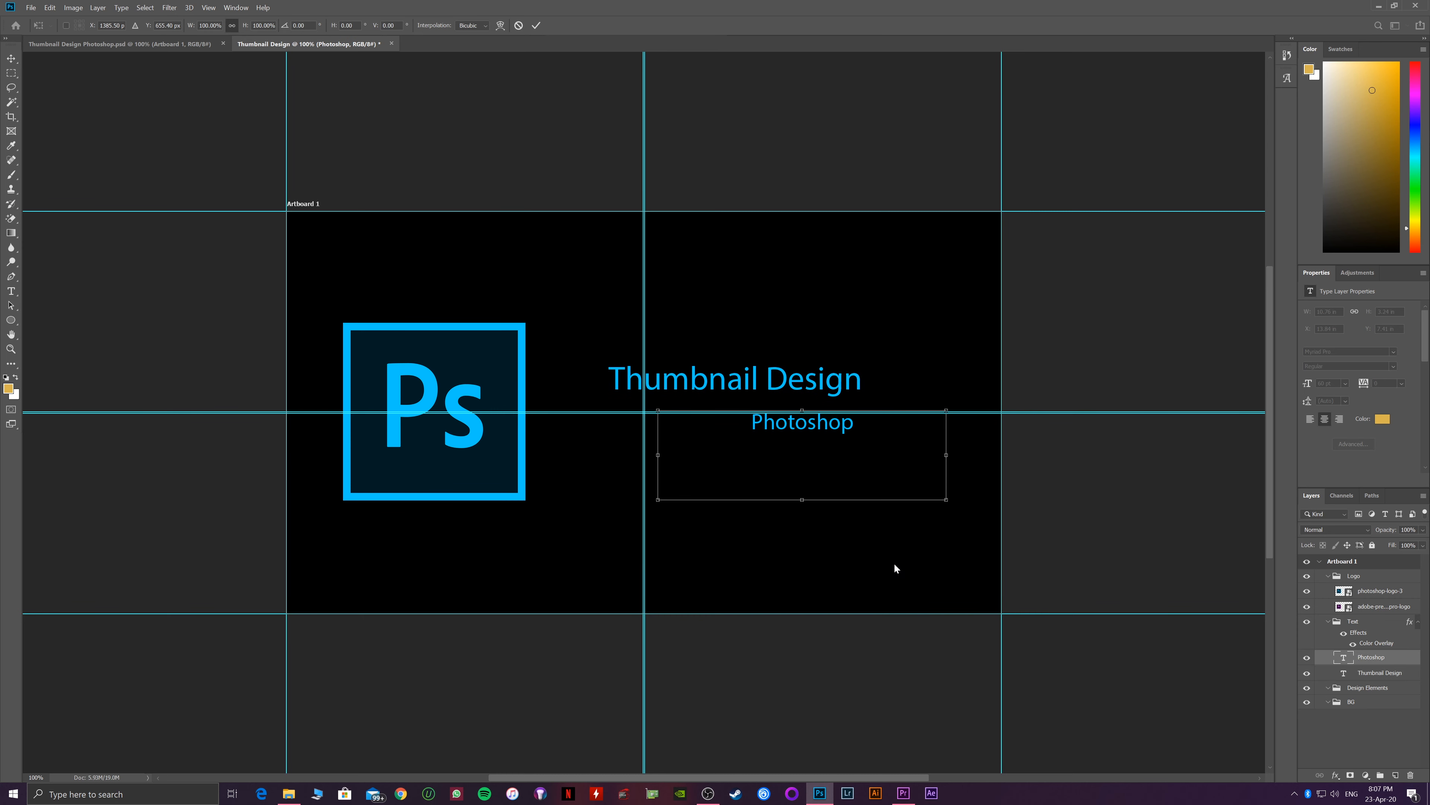
mouse_move(656, 502)
left_mouse_down()
mouse_move(539, 552)
mouse_move(678, 505)
left_mouse_up()
key("Return")
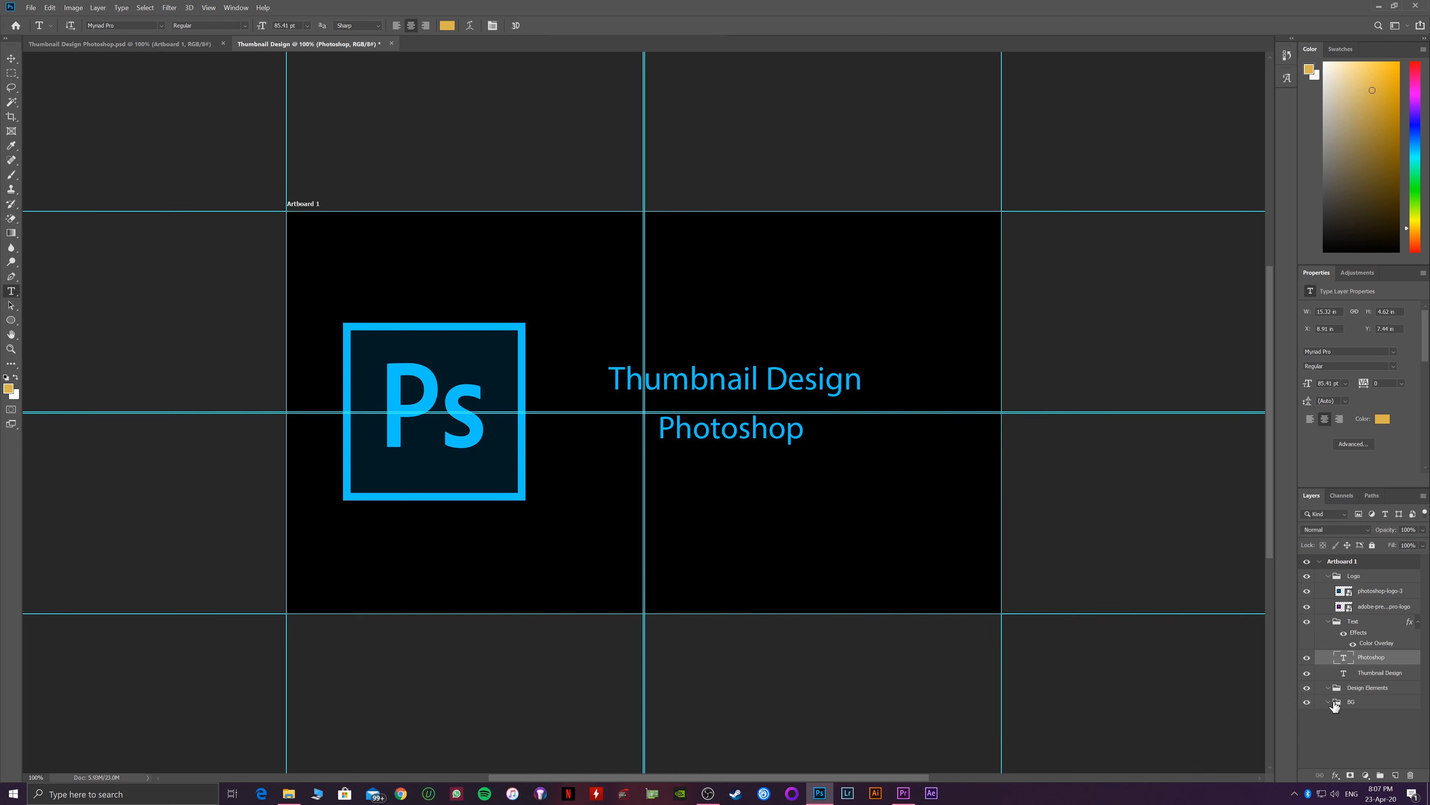
Create a new layer inside the BG group and fill it with the white background colour.
left_click(1350, 705)
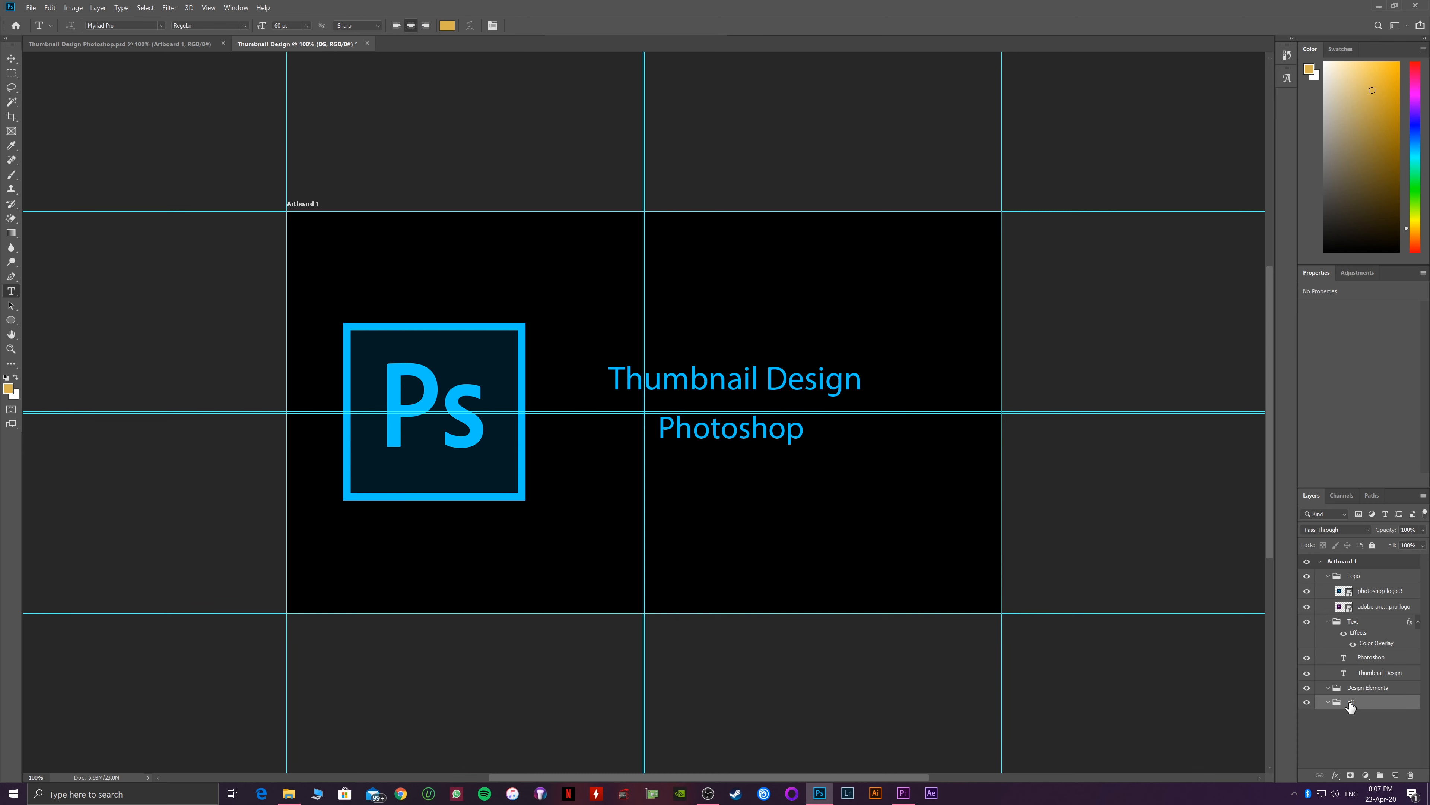
left_click(1395, 776)
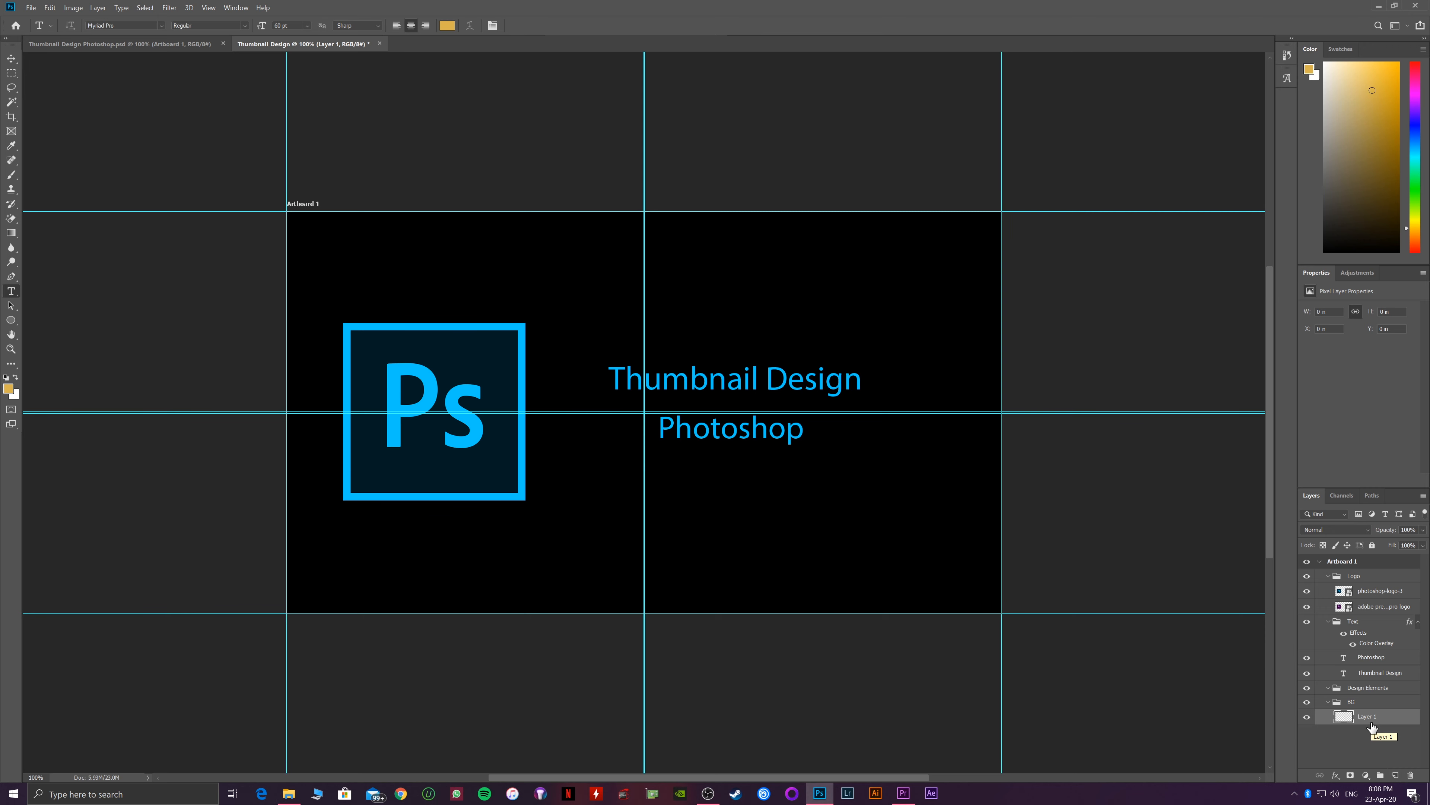
key("ctrl+BackSpace")
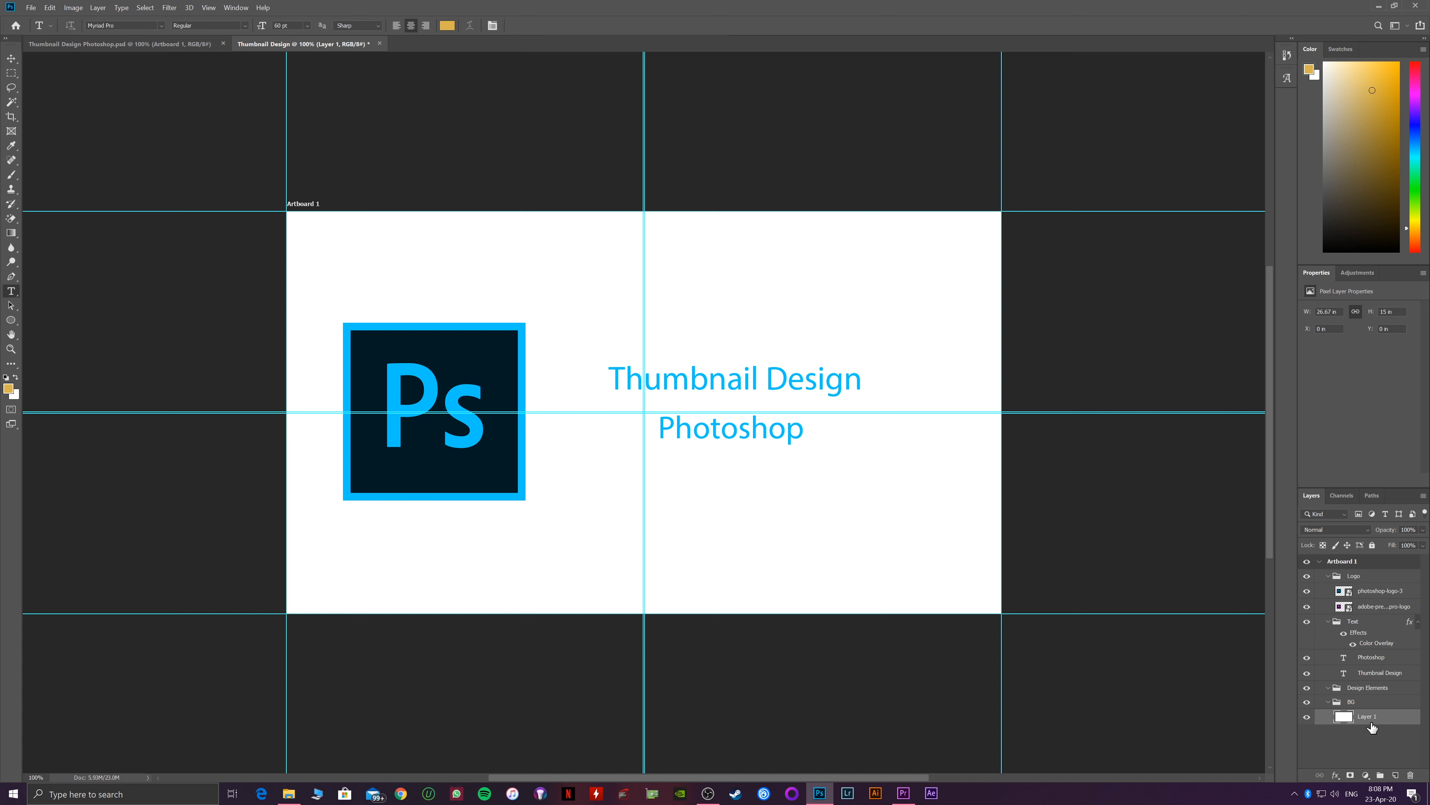
Apply a Color Overlay to the background layer using the dark navy (001d26) sampled from inside the Photoshop logo.
double_click(1347, 722)
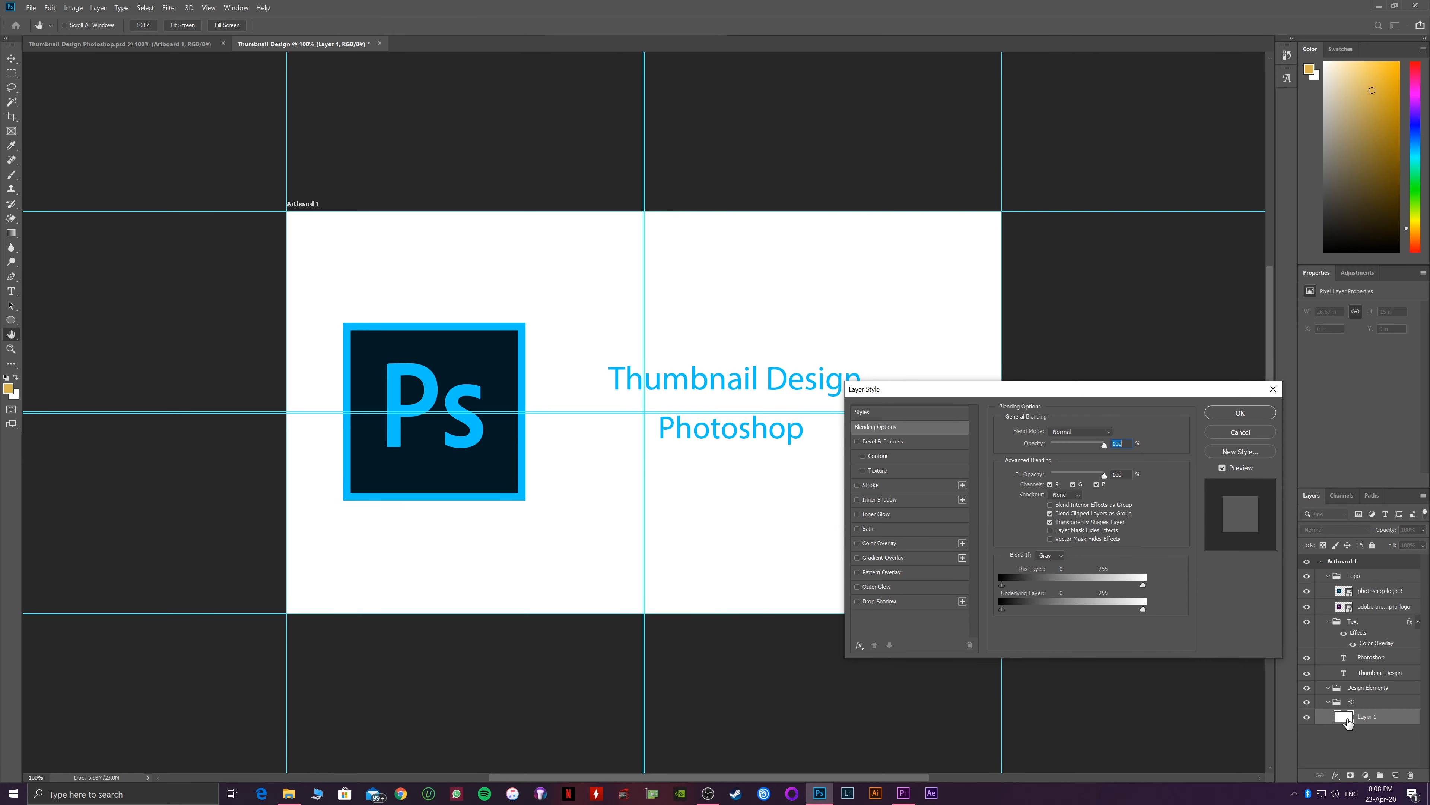
left_click(876, 543)
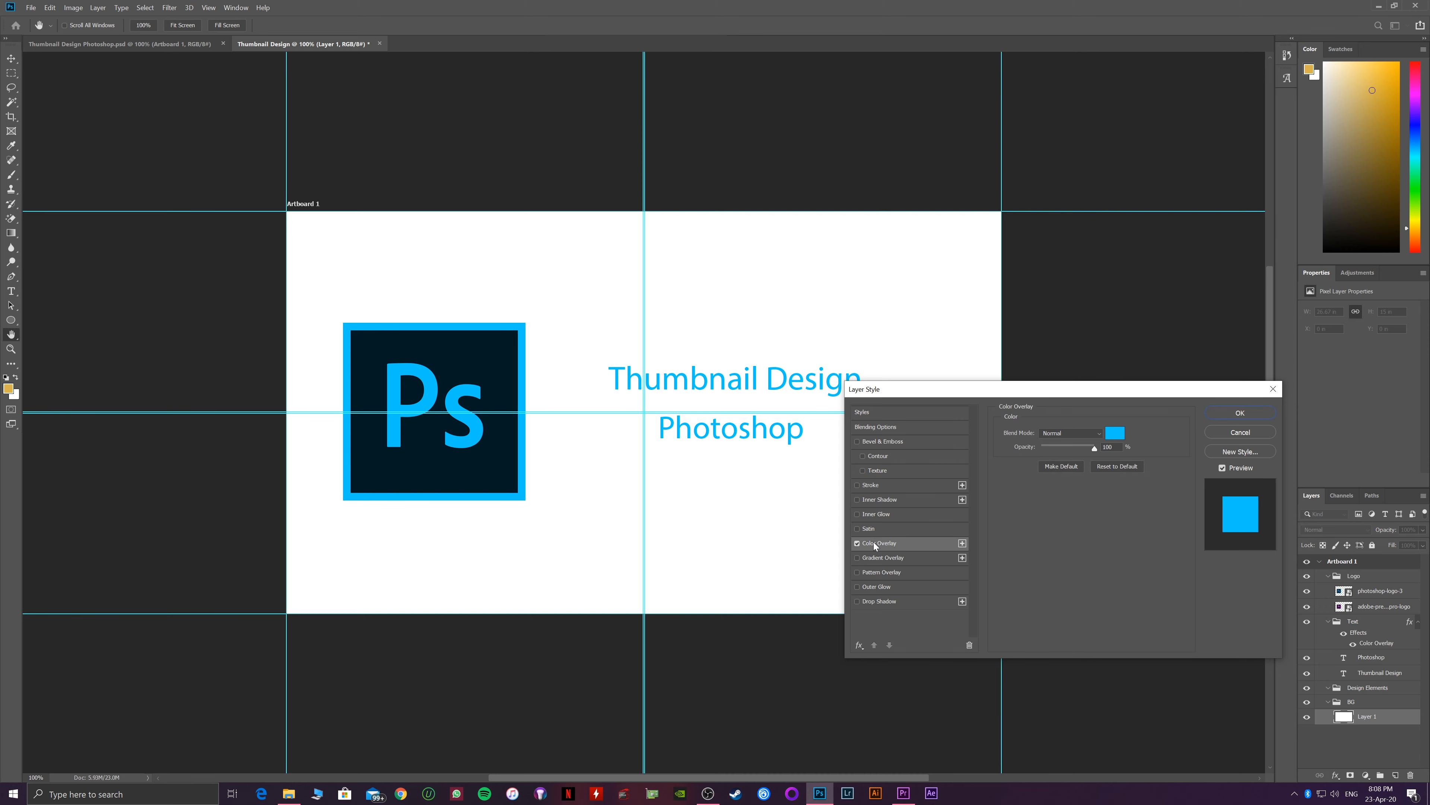
left_click(1115, 433)
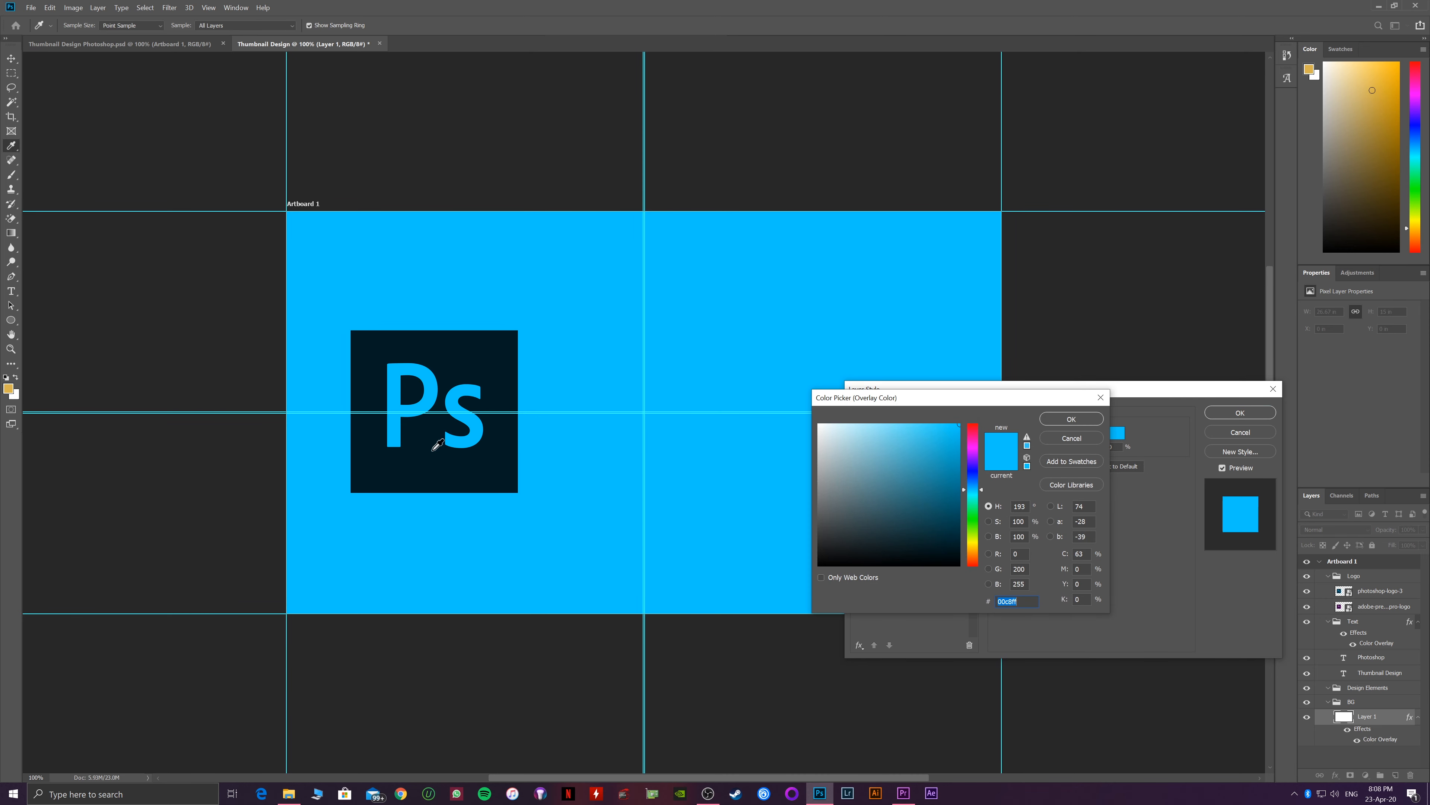
left_click(417, 450)
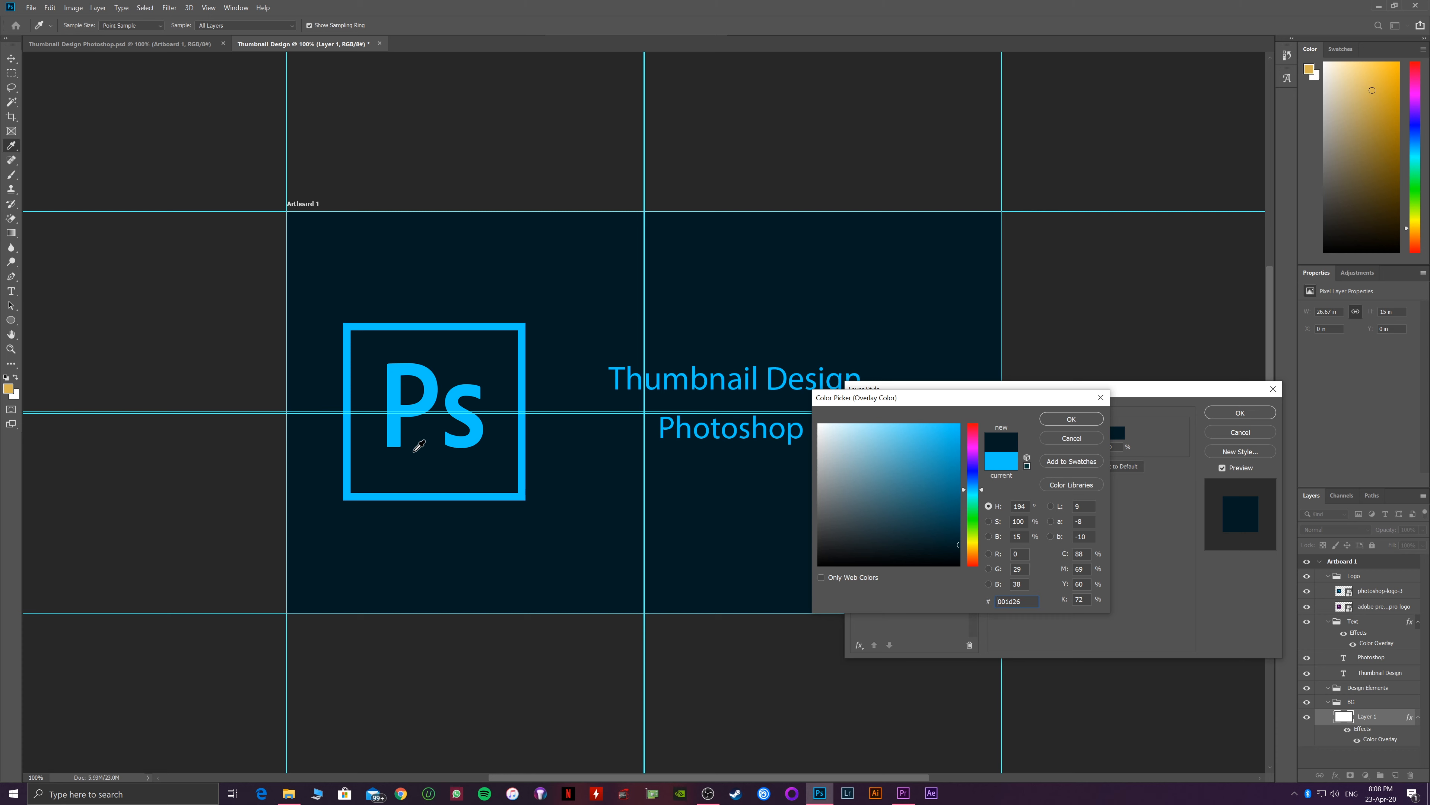
left_click(1071, 418)
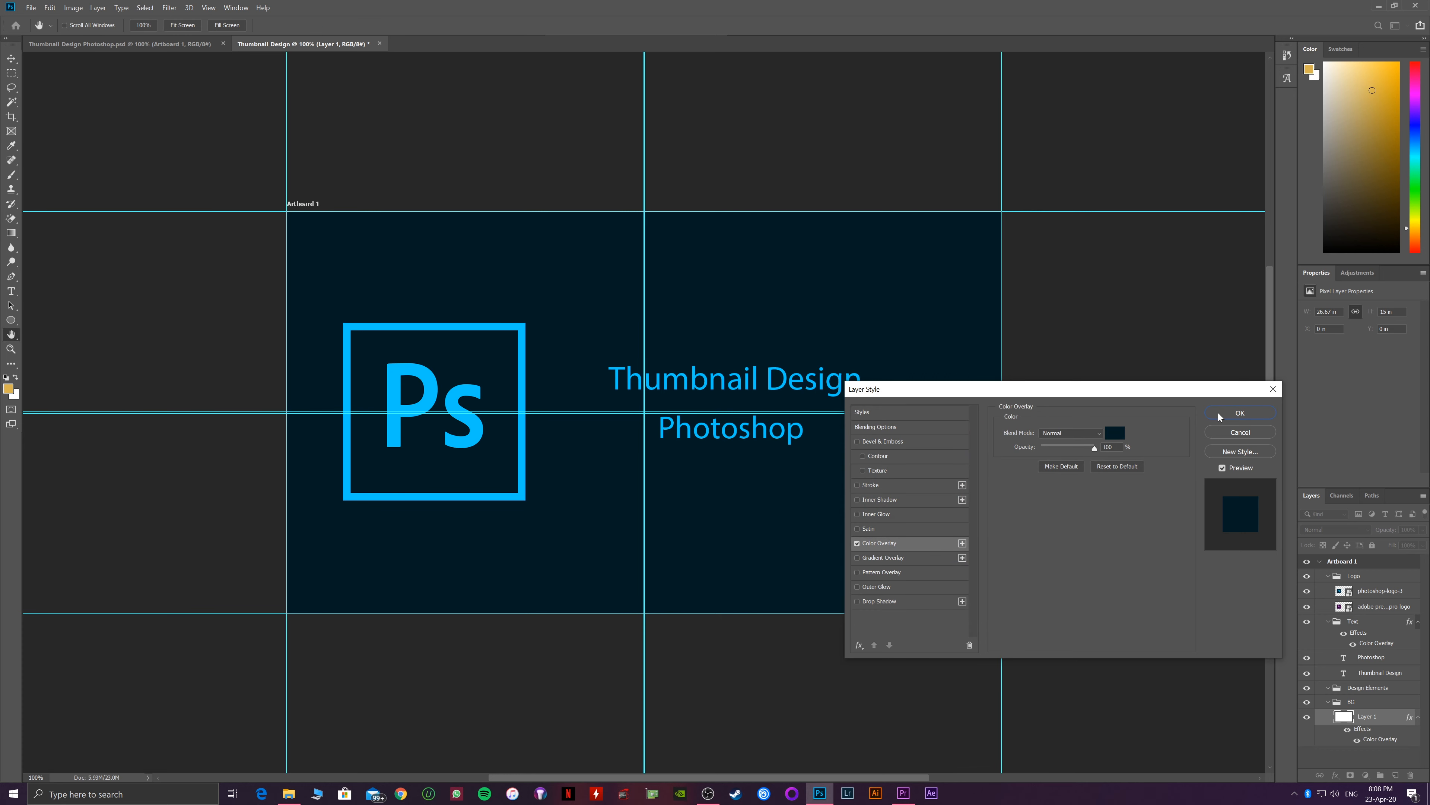
left_click(1220, 416)
key("t")
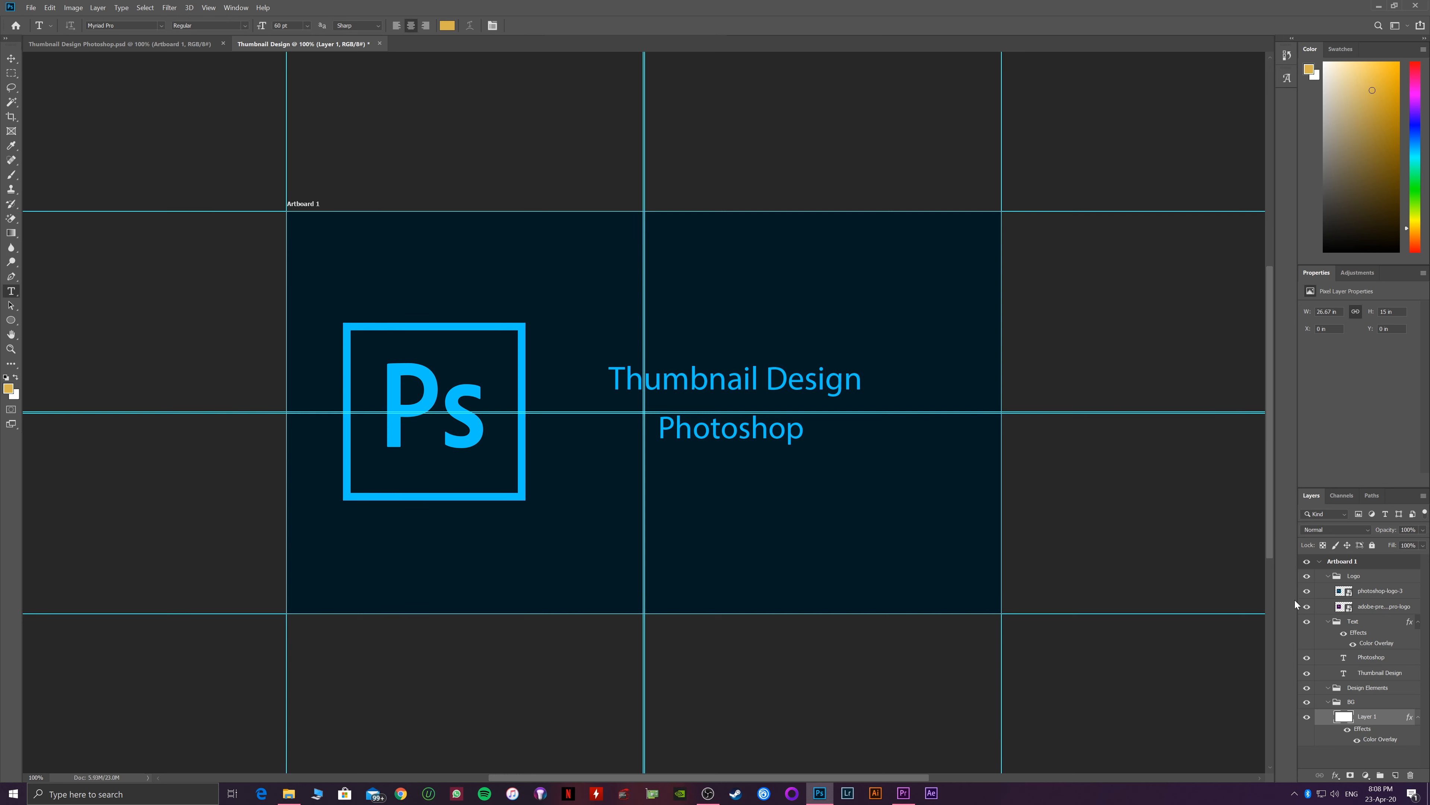
Scale the Text group to about 107% and shift it back so it stays centred beside the Photoshop logo.
left_click(1362, 627)
key("ctrl+t")
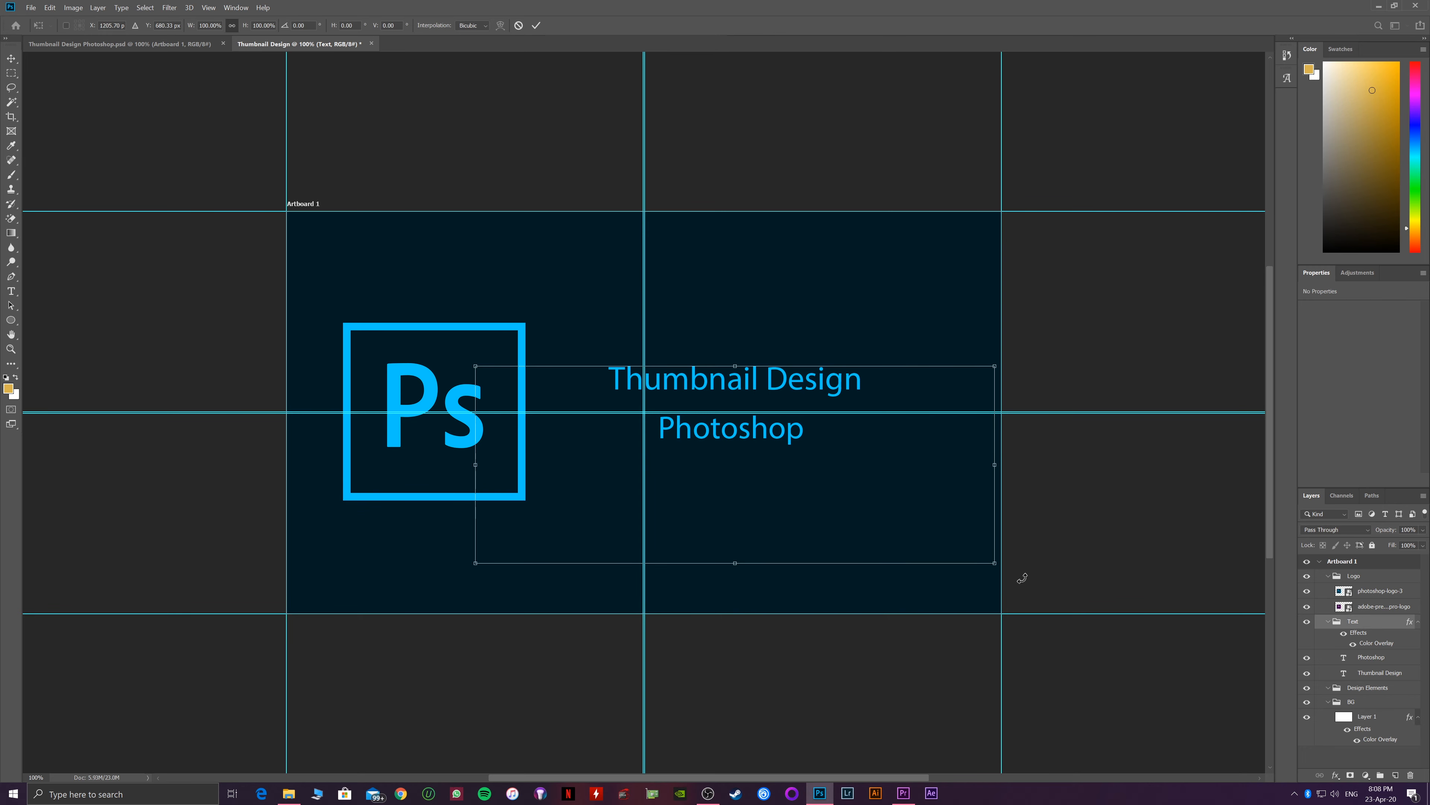
left_click_drag(997, 566, 1037, 582)
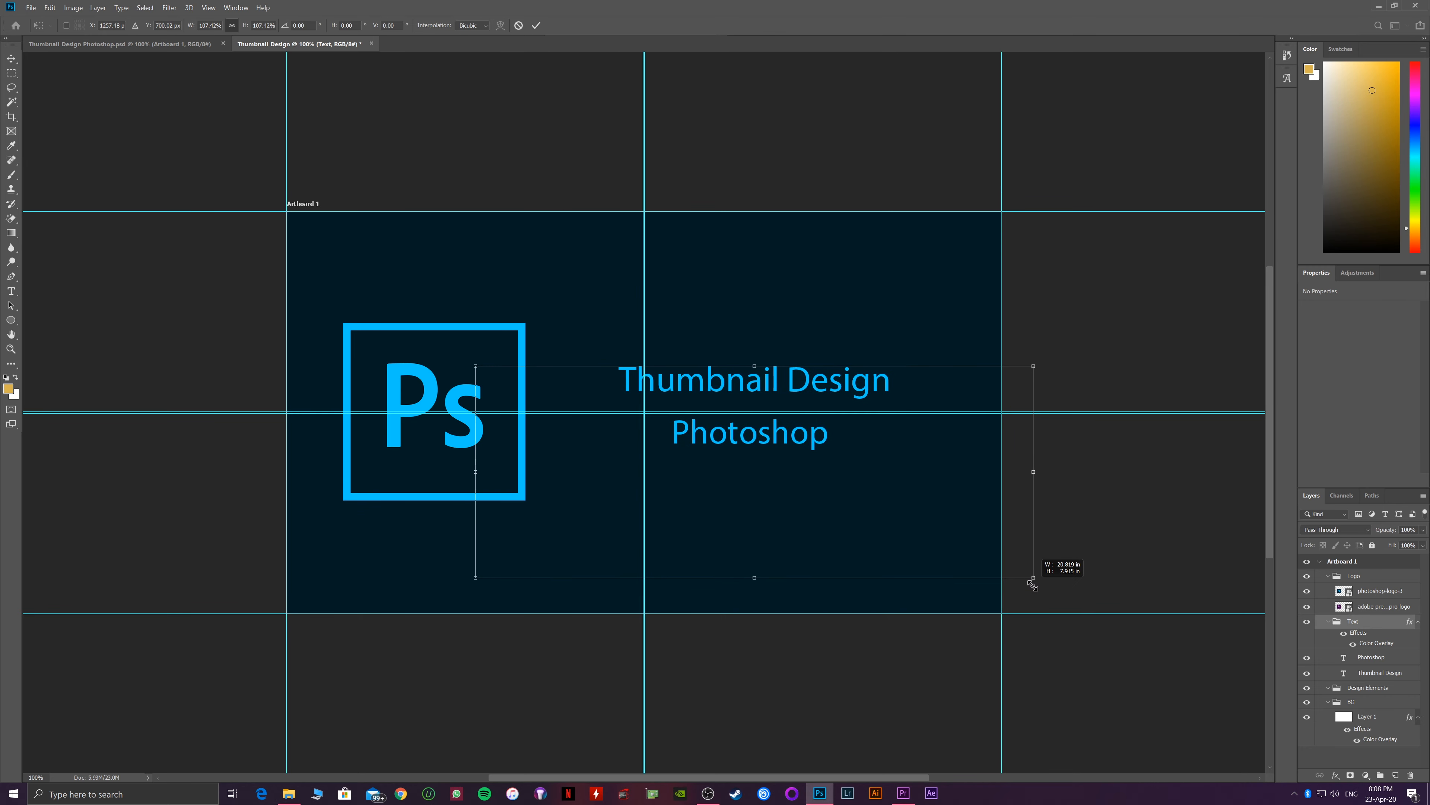
left_click_drag(942, 542, 923, 539)
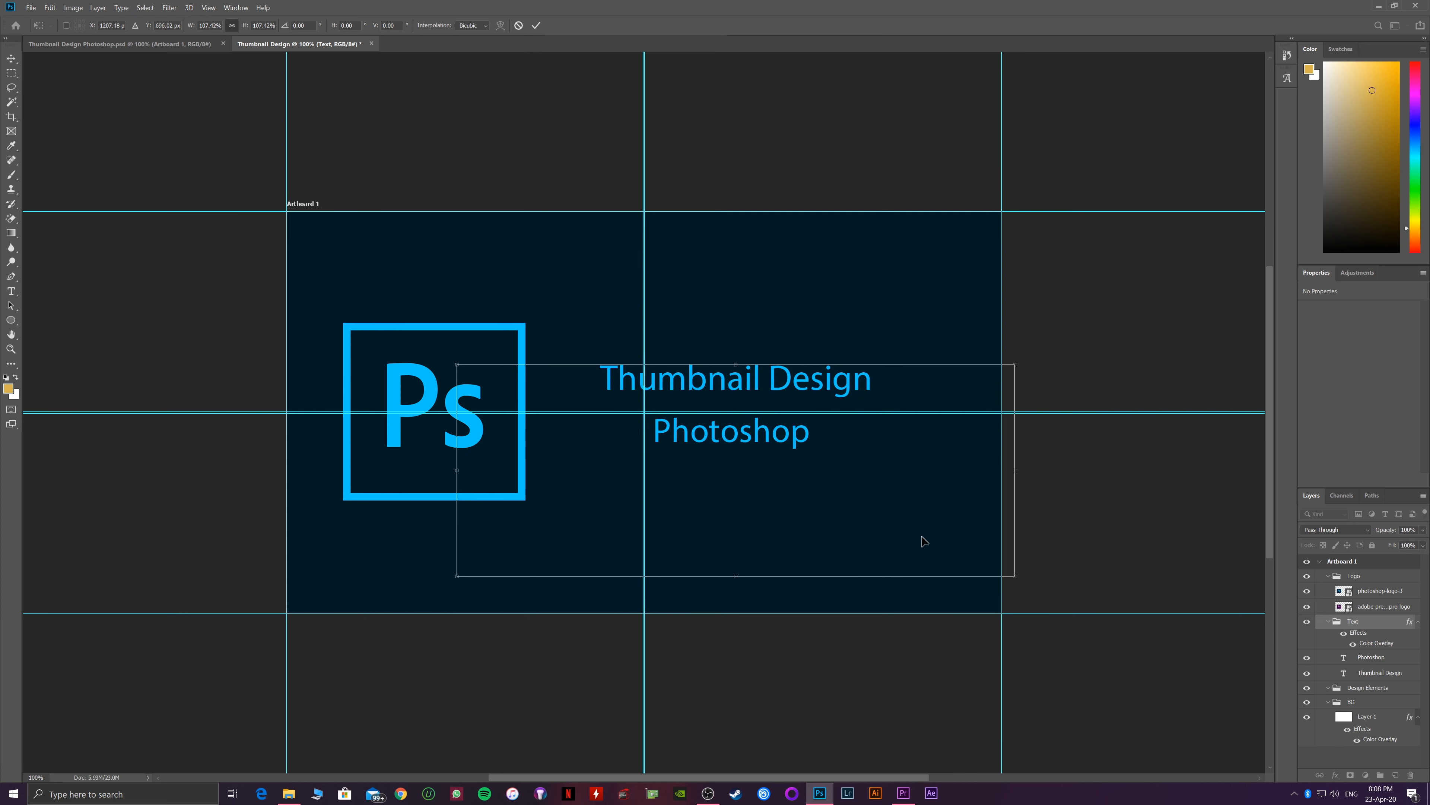
key("t")
Add a new layer inside the Design Elements group and fill it with the yellow foreground colour.
left_click(1401, 688)
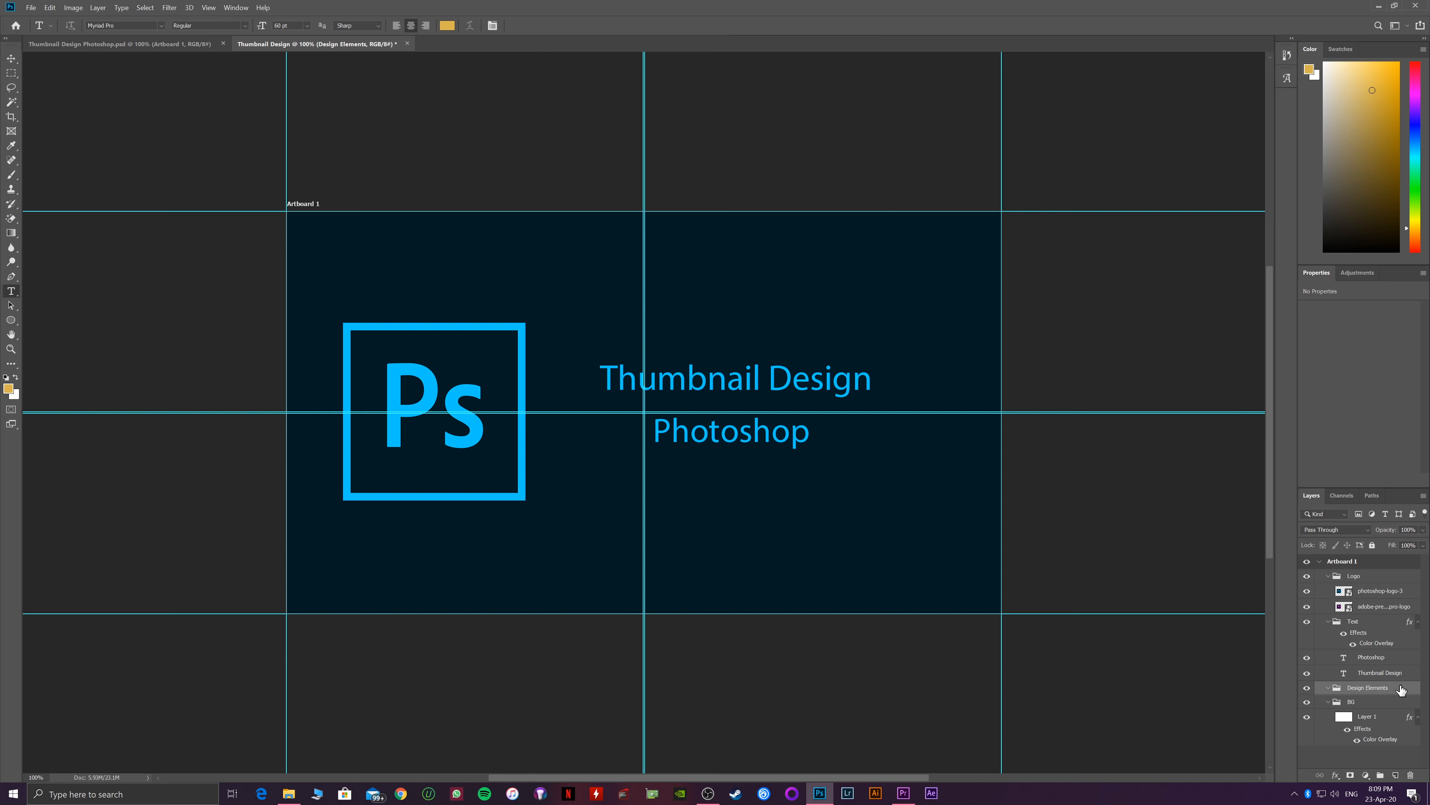
left_click(1396, 776)
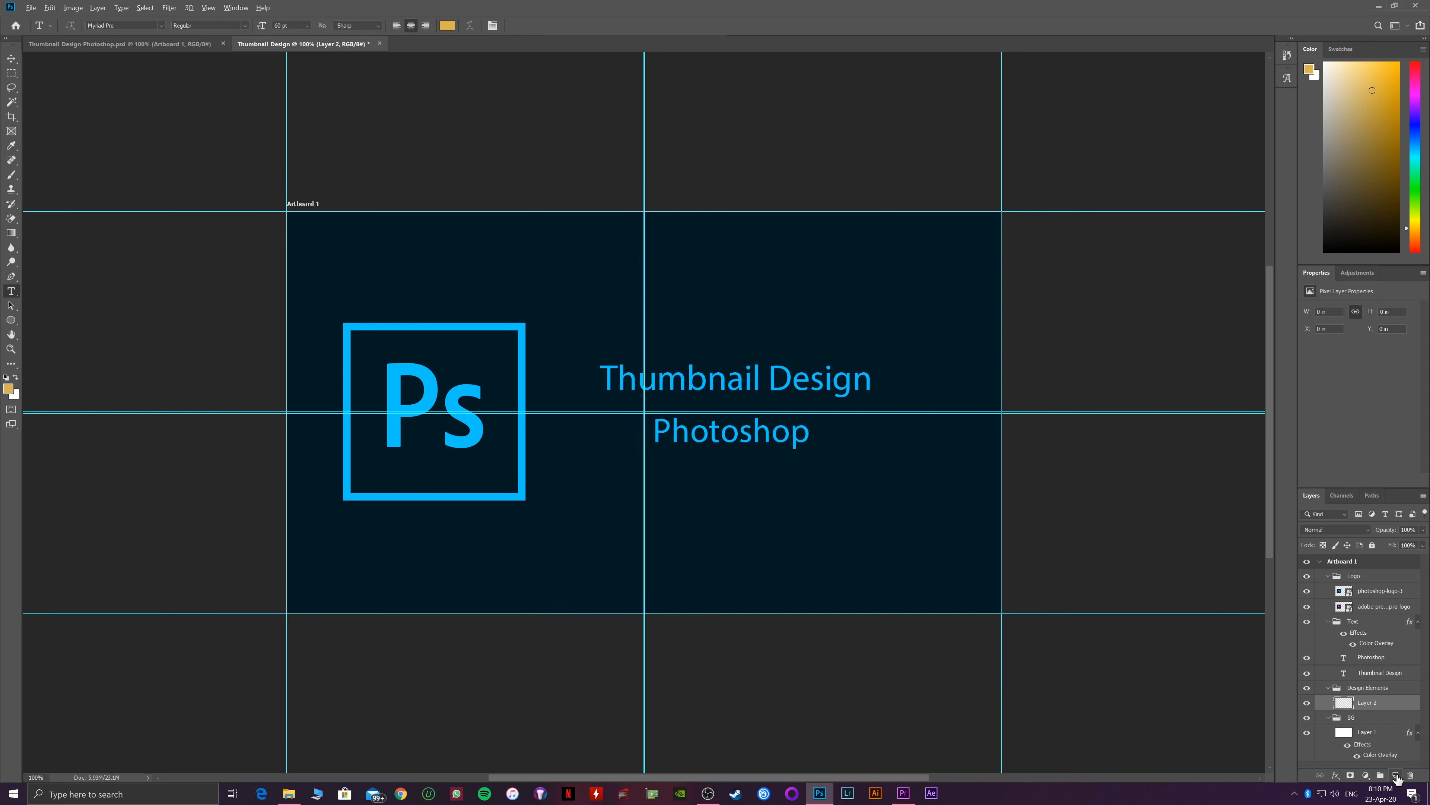
key("alt+BackSpace")
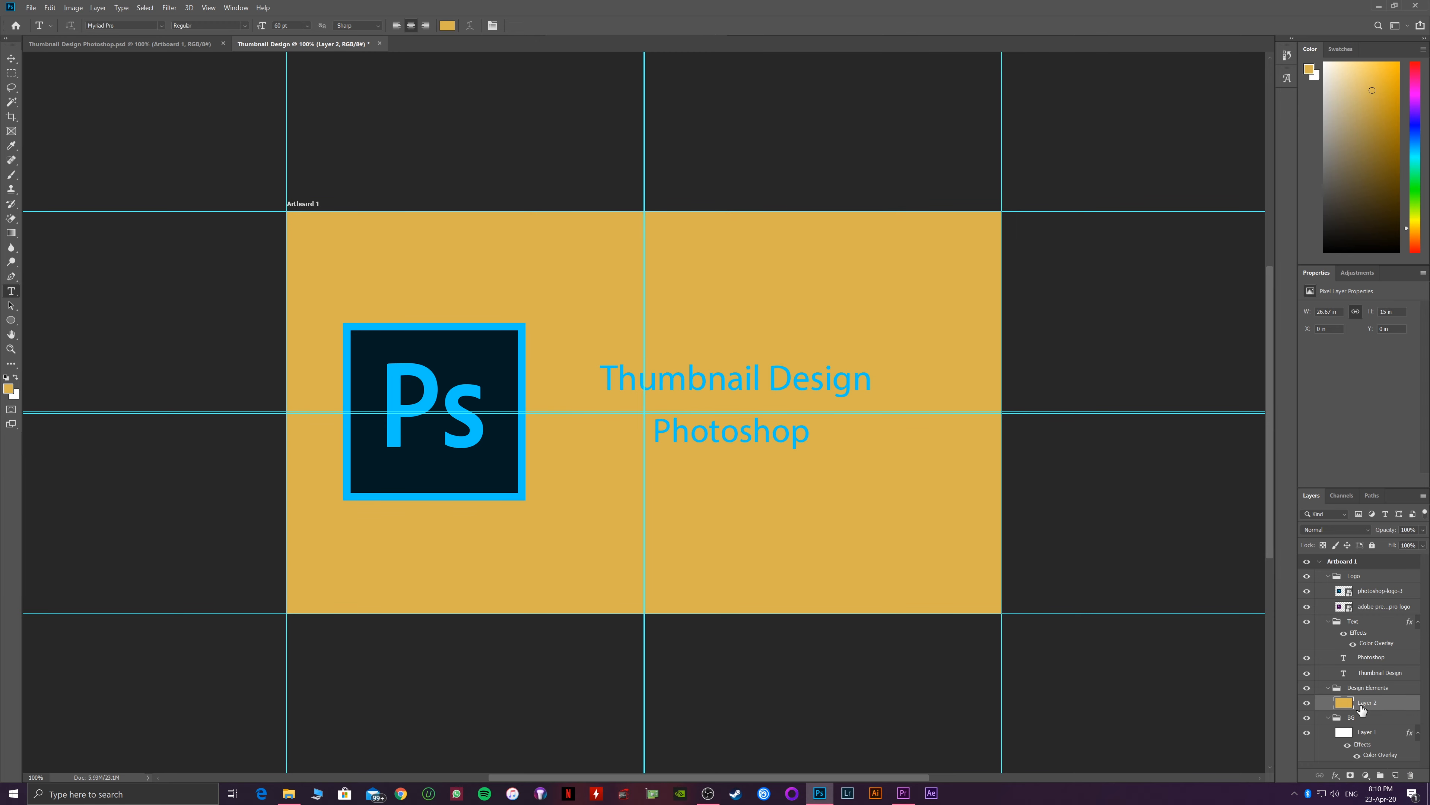
Apply a Color Overlay to the new Design Elements layer using the bright blue (00c8ff) sampled from the Ps lettering.
double_click(1350, 707)
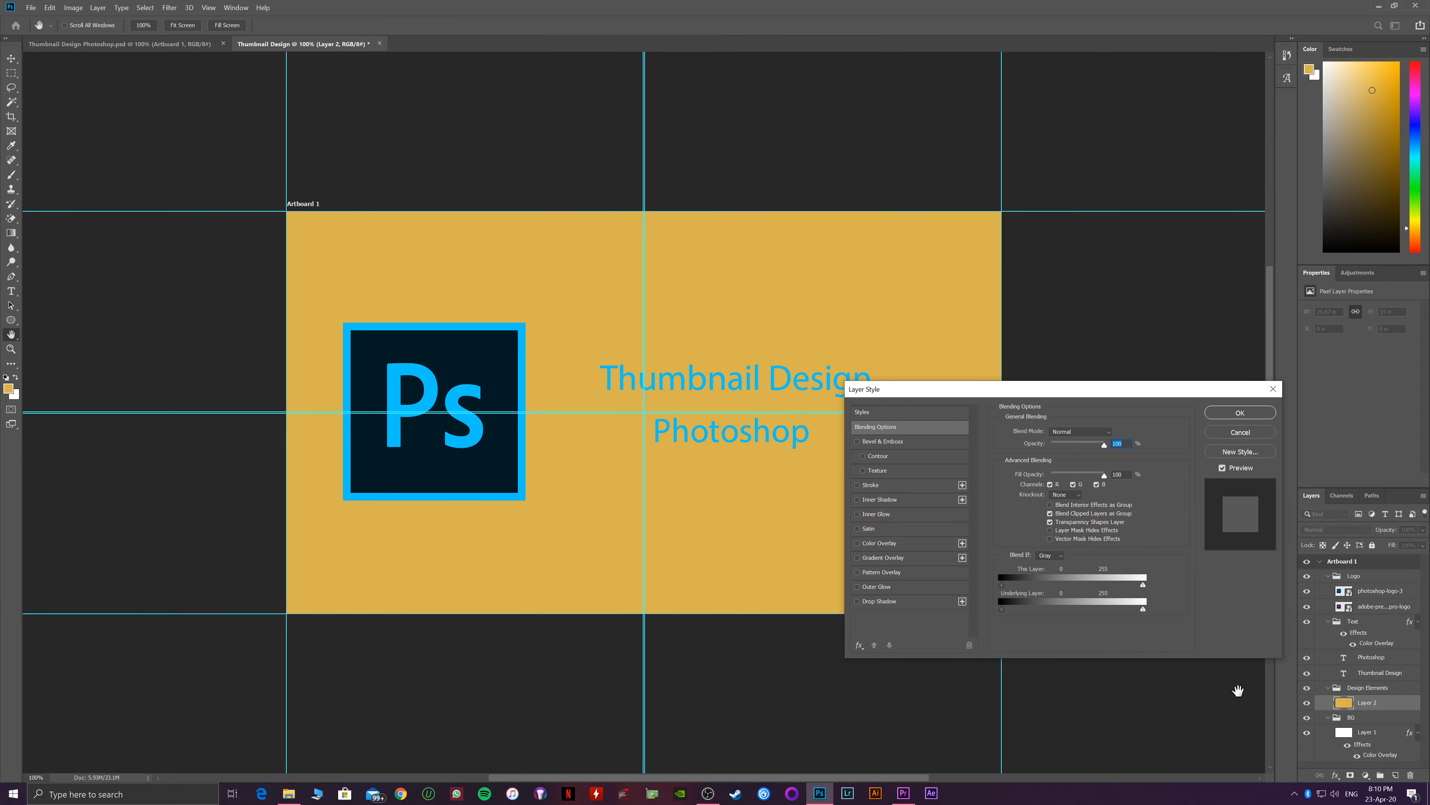
left_click(890, 542)
left_click(1115, 433)
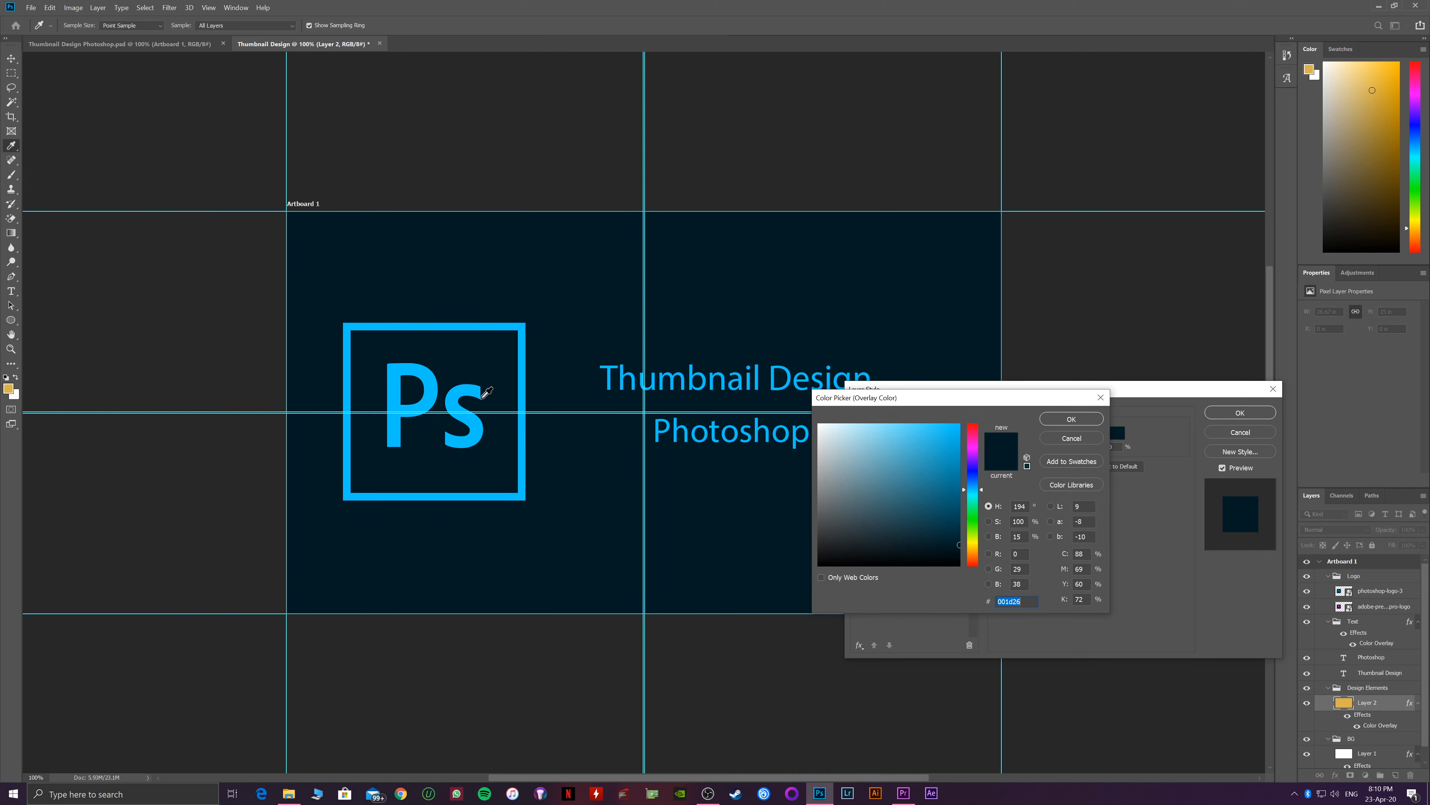
left_click(462, 389)
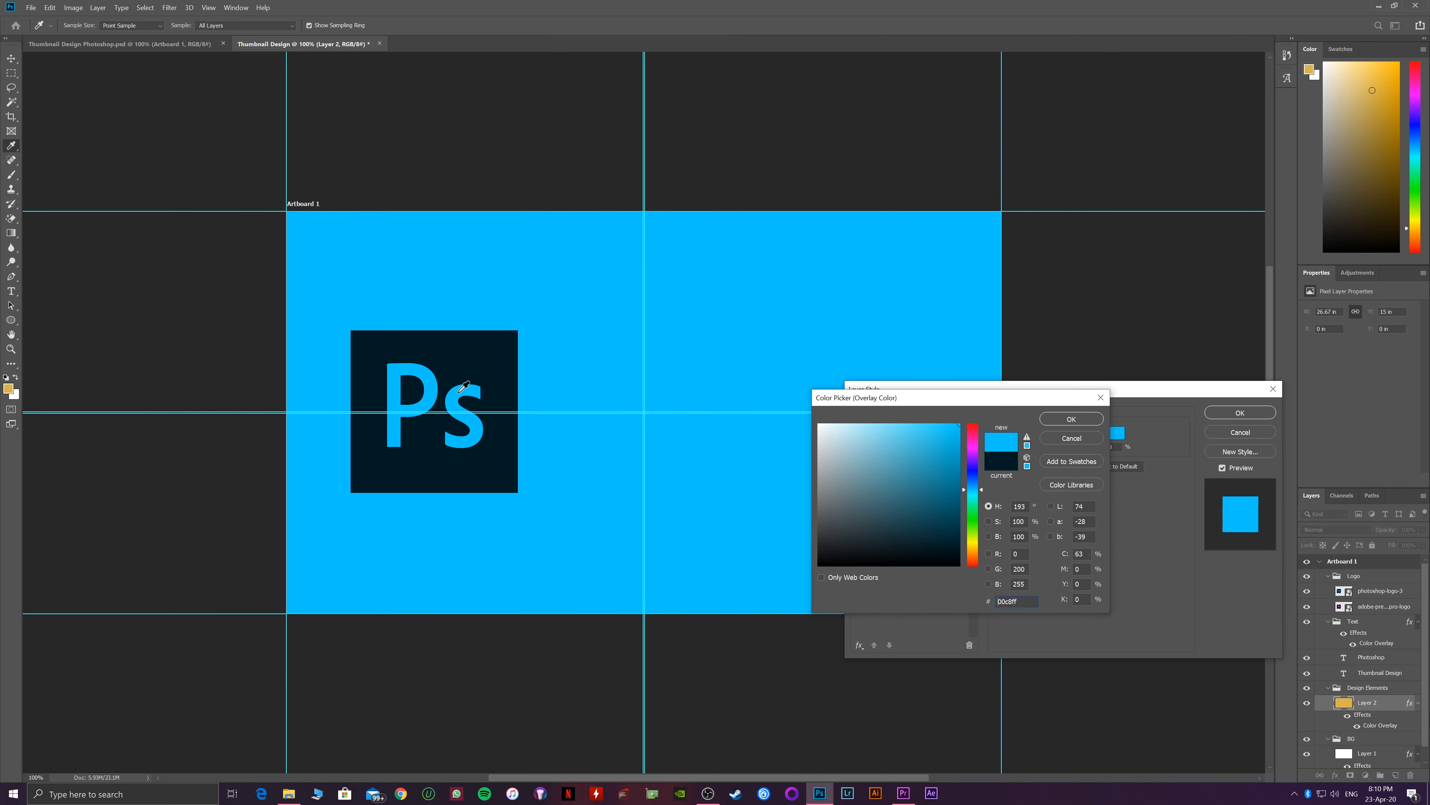
left_click(1072, 419)
key("t")
left_click(1217, 414)
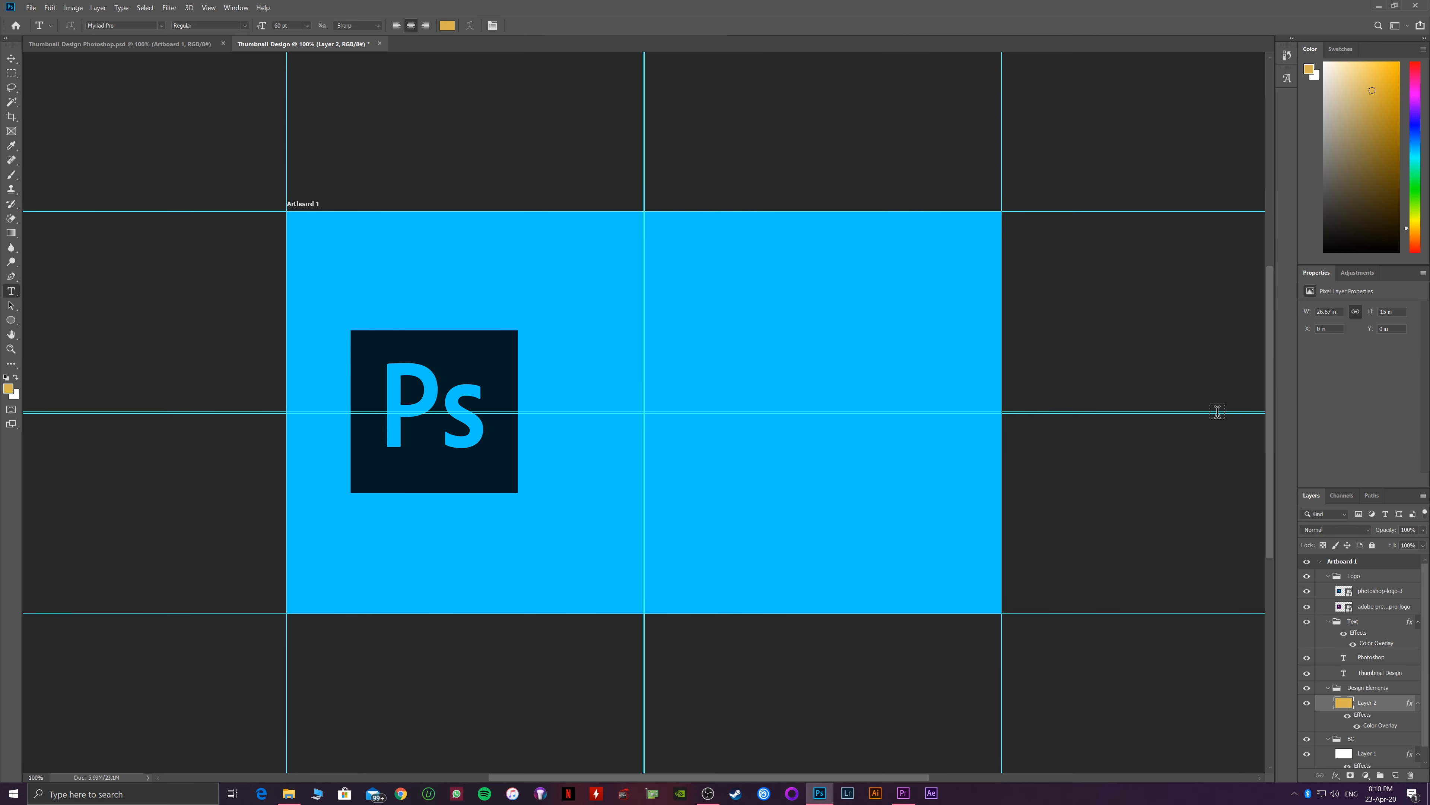
key("ctrl+t")
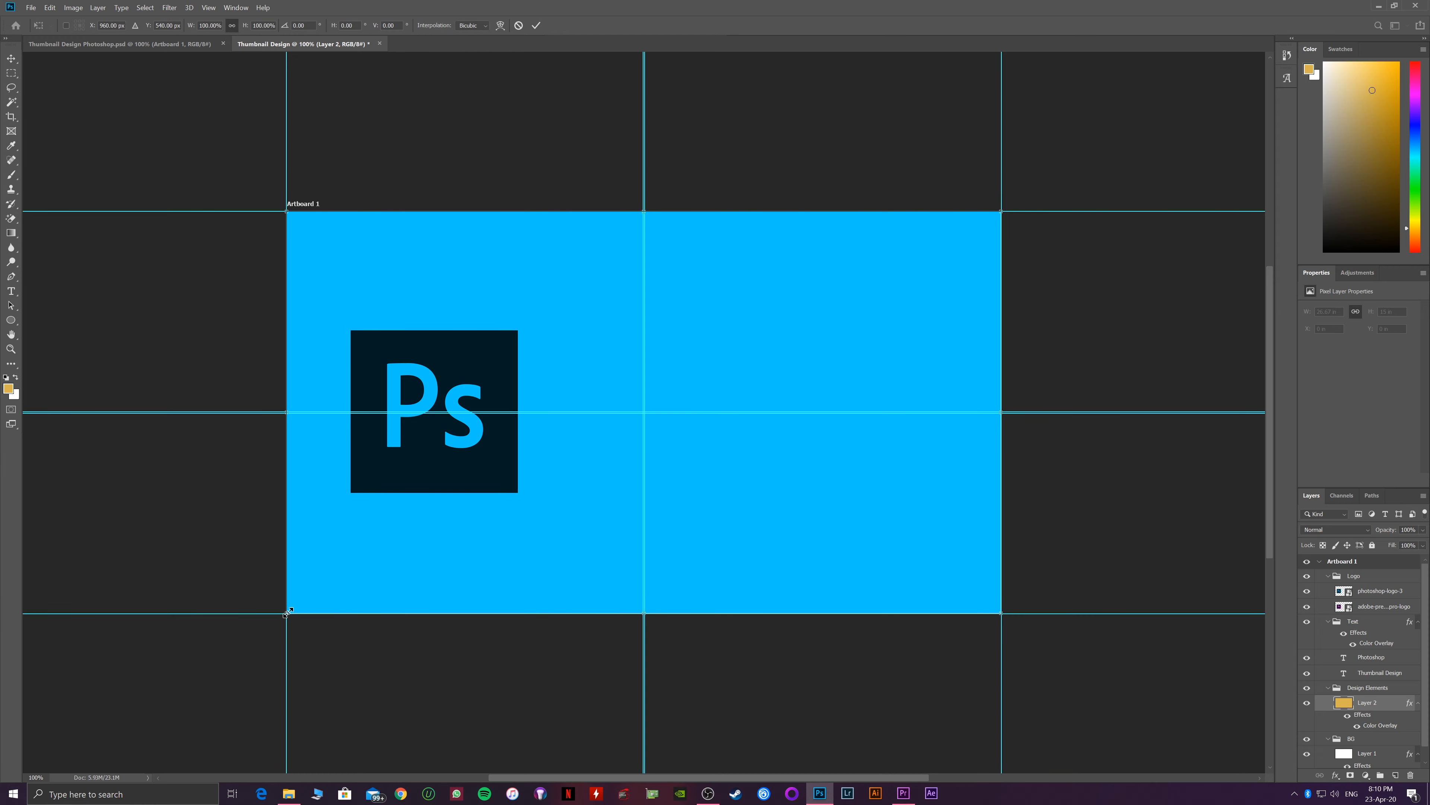
left_click_drag(288, 611, 578, 501)
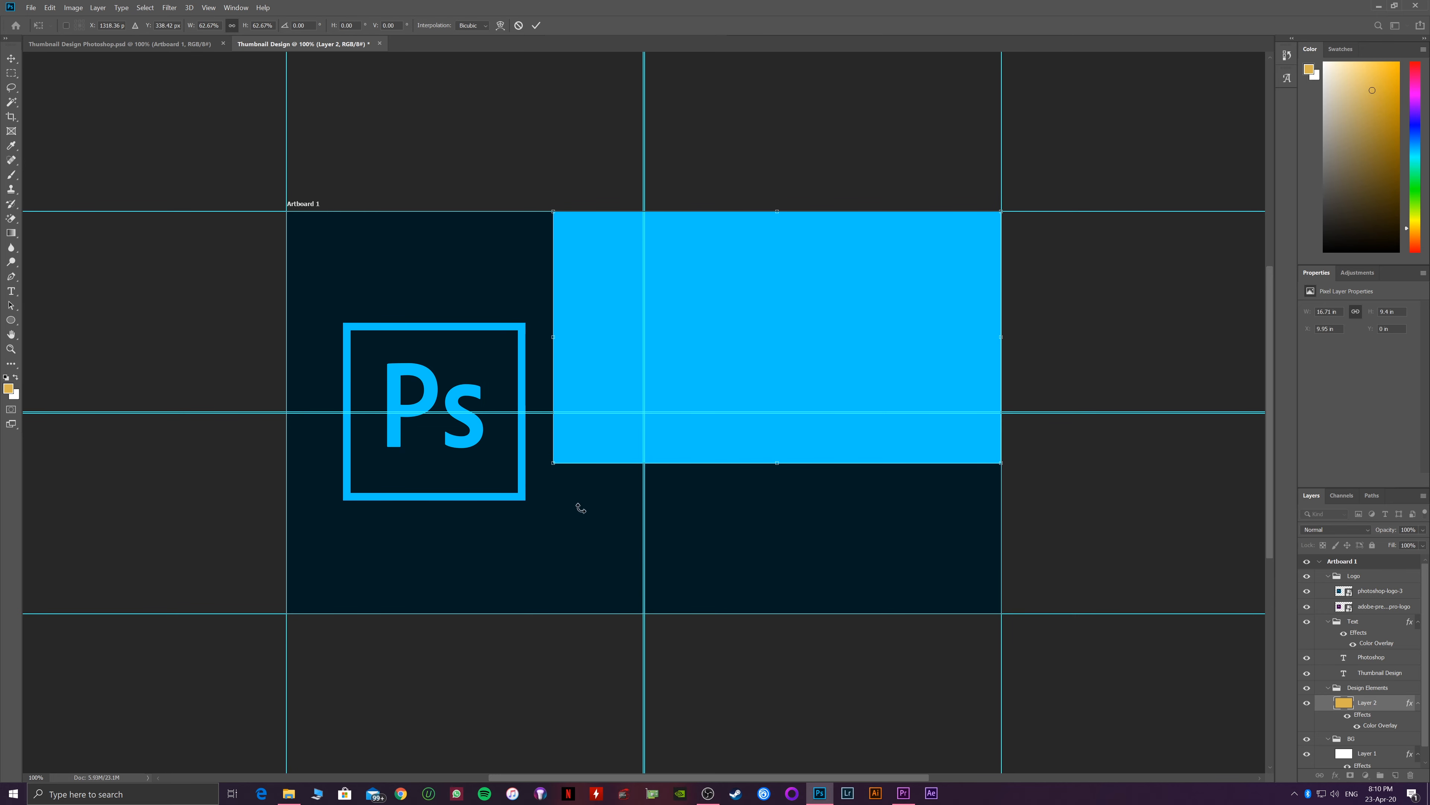
left_click_drag(550, 342, 731, 339)
left_click_drag(867, 462, 867, 560)
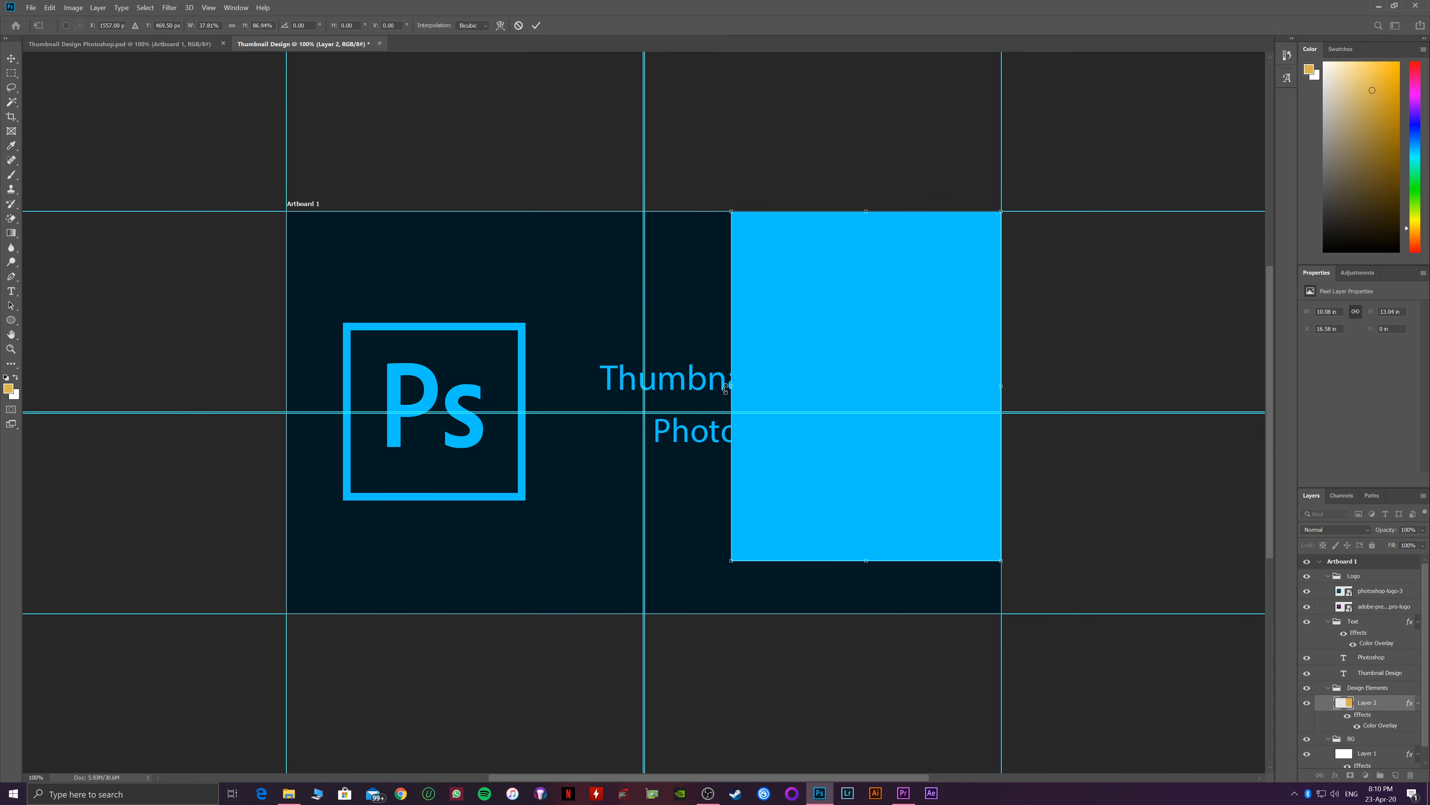
left_click_drag(731, 386, 428, 387)
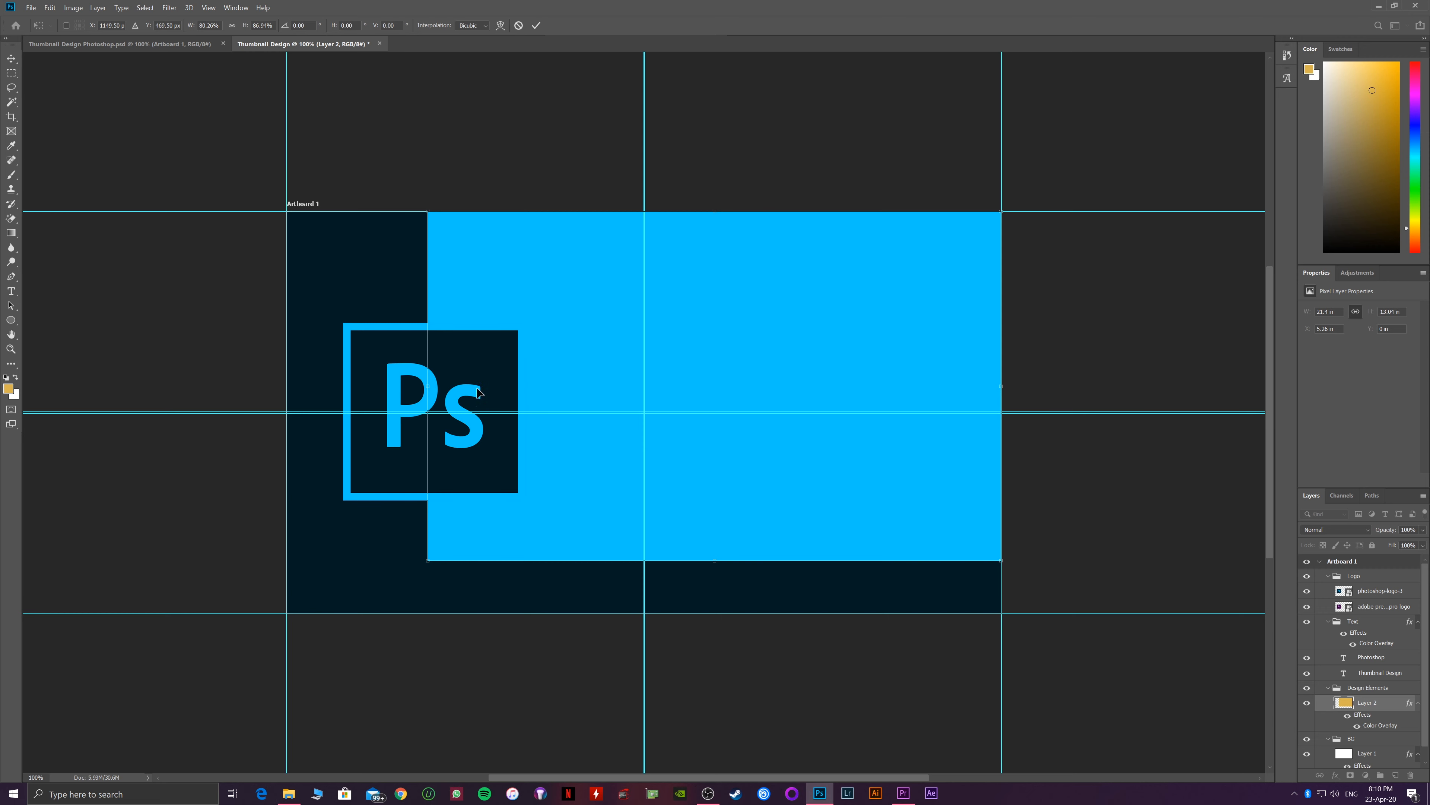
key("ctrl+z")
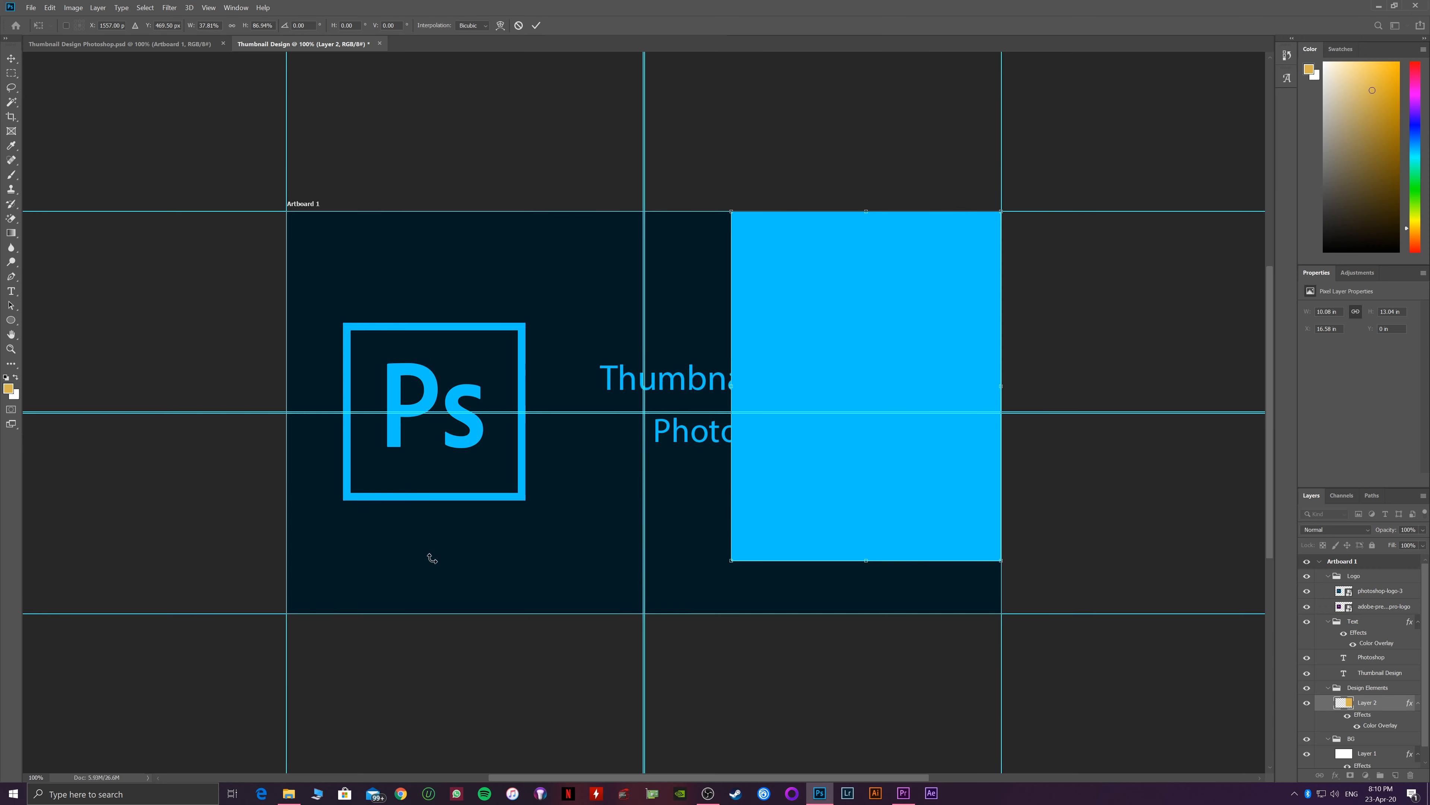
left_click_drag(730, 561, 288, 615)
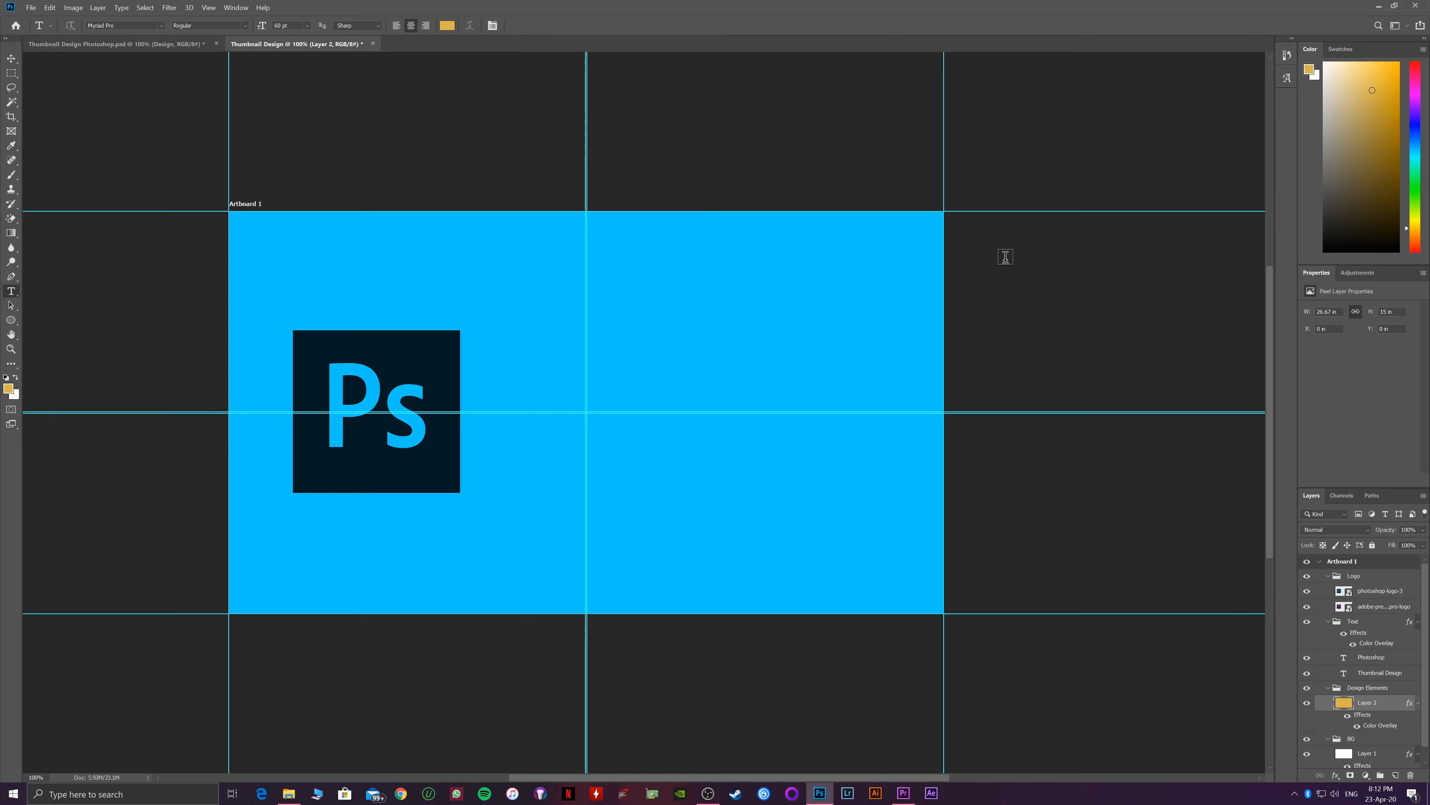
key("ctrl+t")
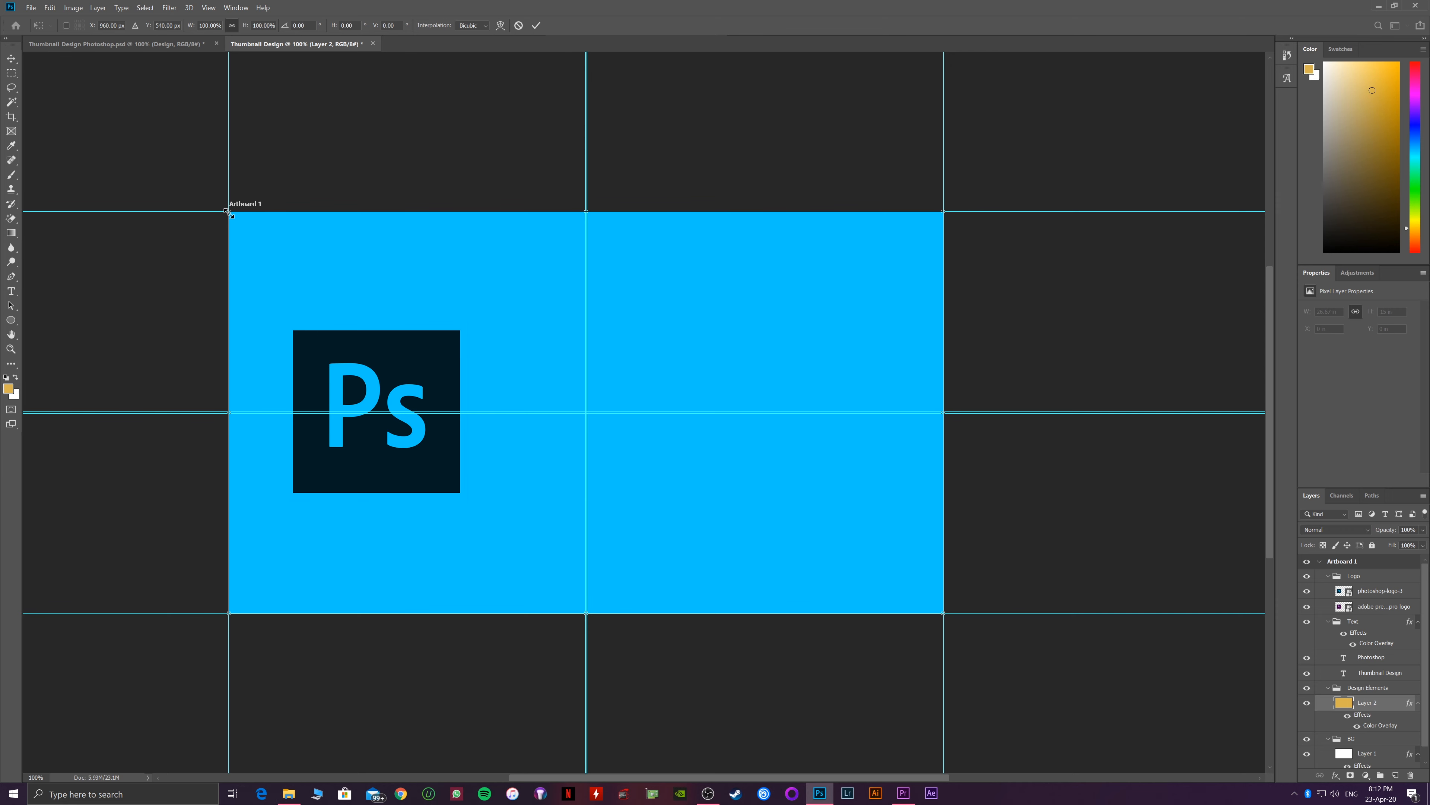
left_click_drag(228, 212, 281, 242)
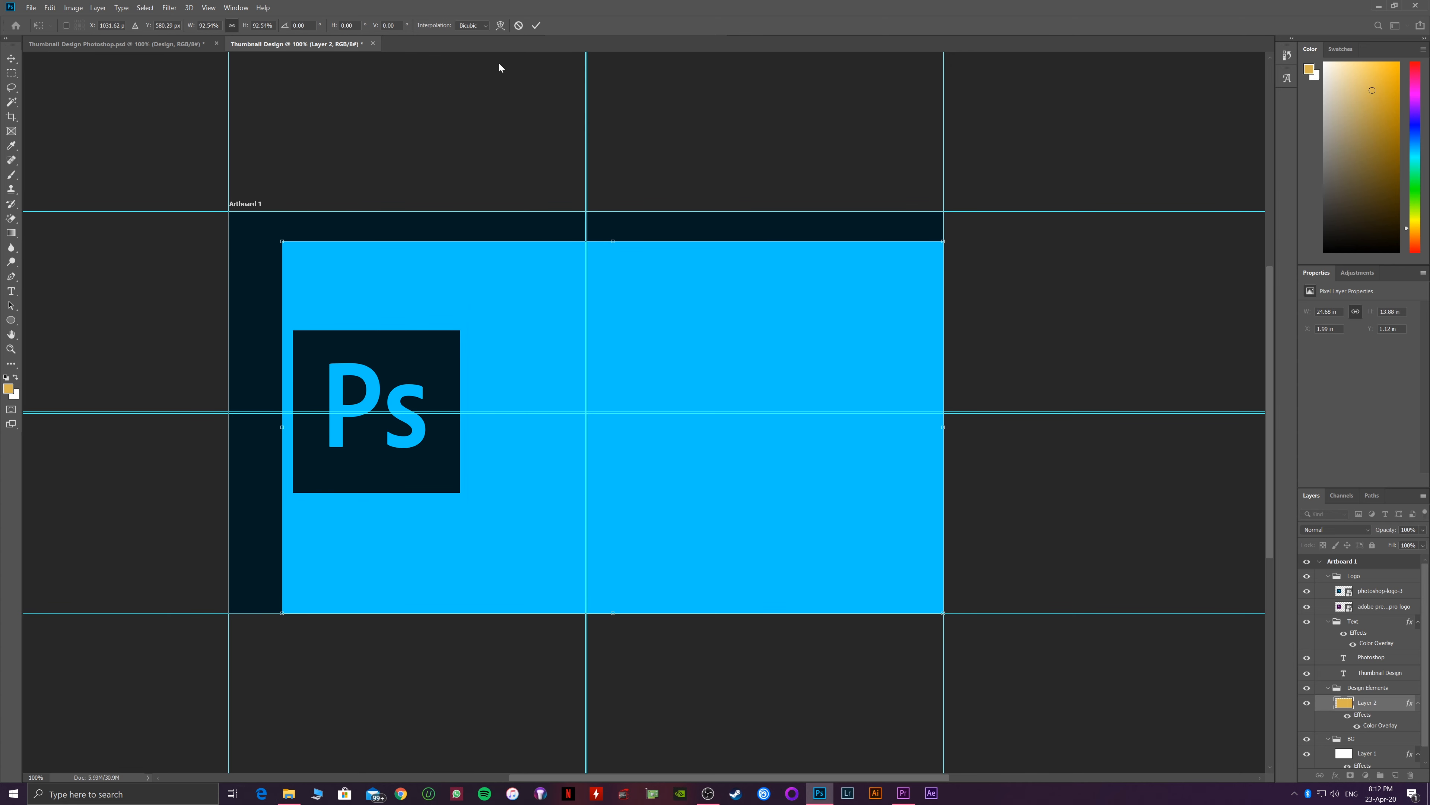
left_click(501, 26)
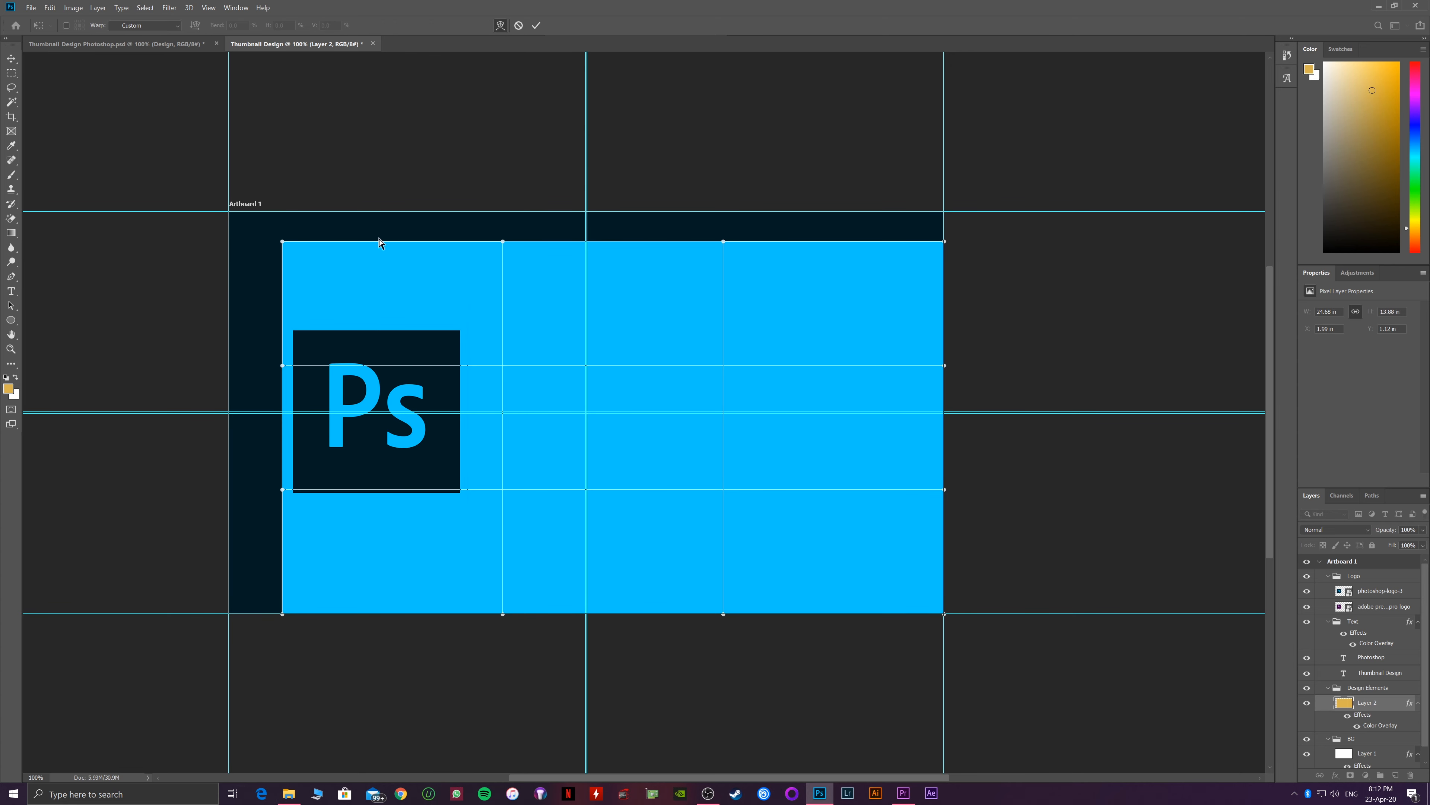
left_click_drag(293, 249, 462, 494)
left_click_drag(503, 613, 551, 345)
key("ctrl+z")
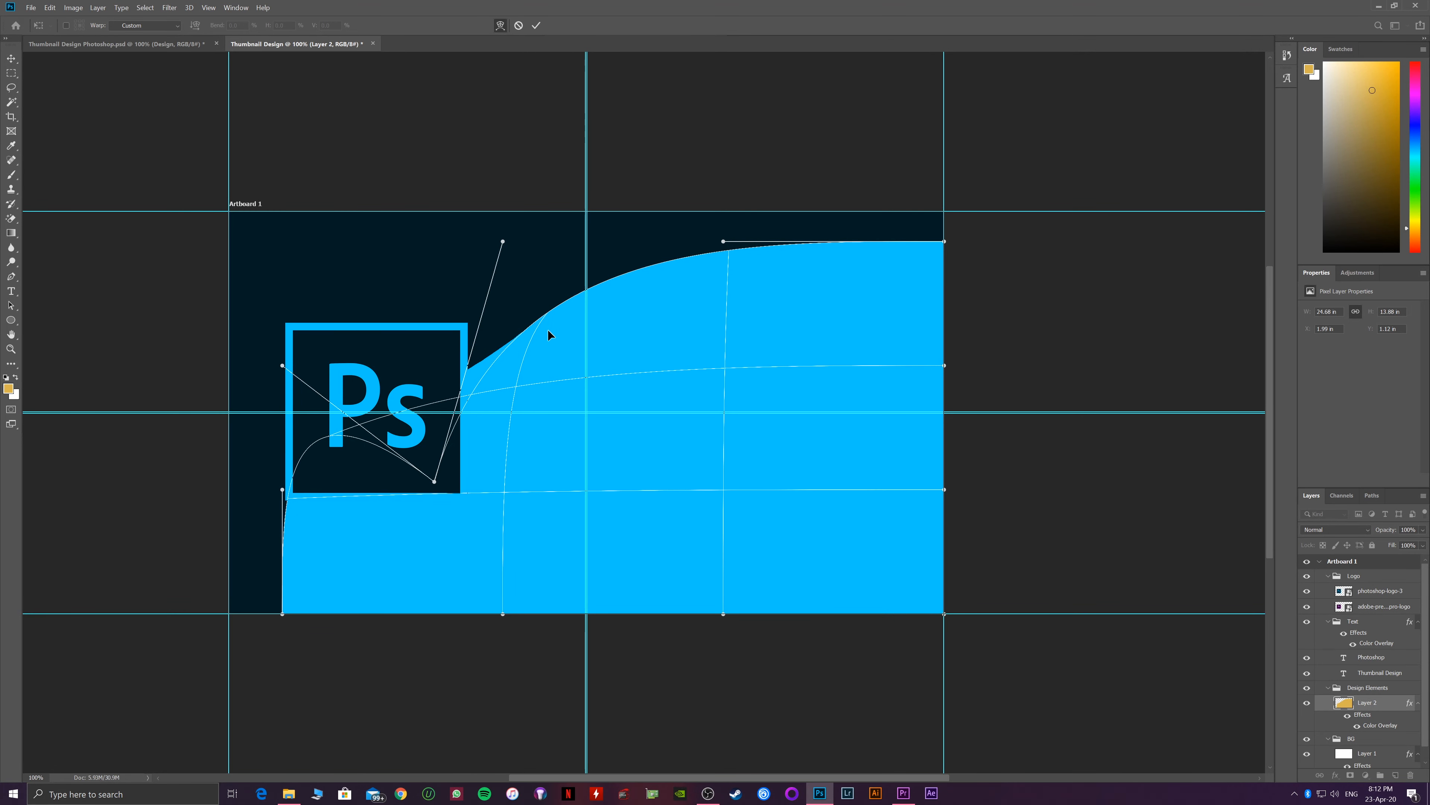
left_click(519, 27)
key("t")
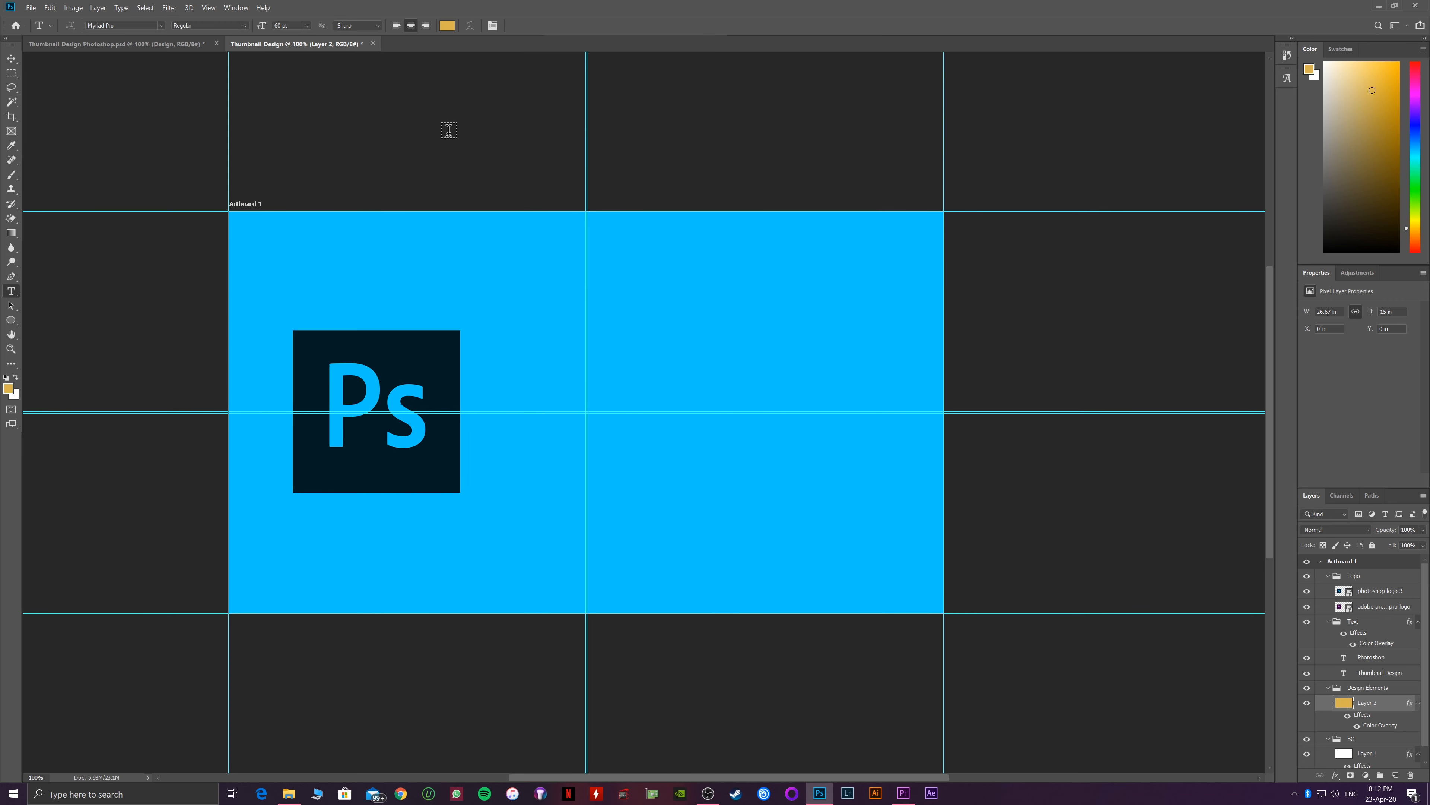
Warp the blue layer's left edge into a large curve that bows inward around the Photoshop logo.
key("ctrl+t")
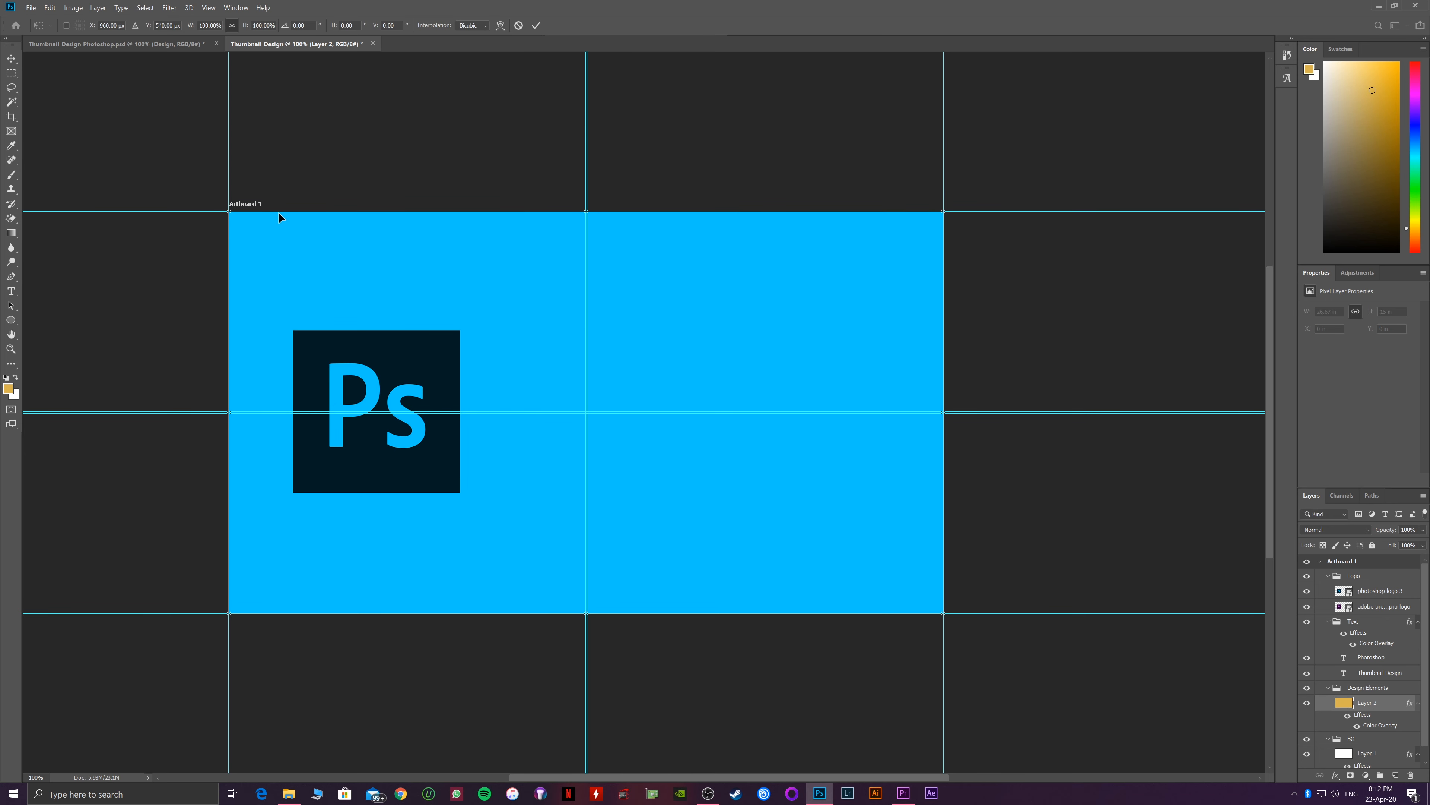
left_click(500, 26)
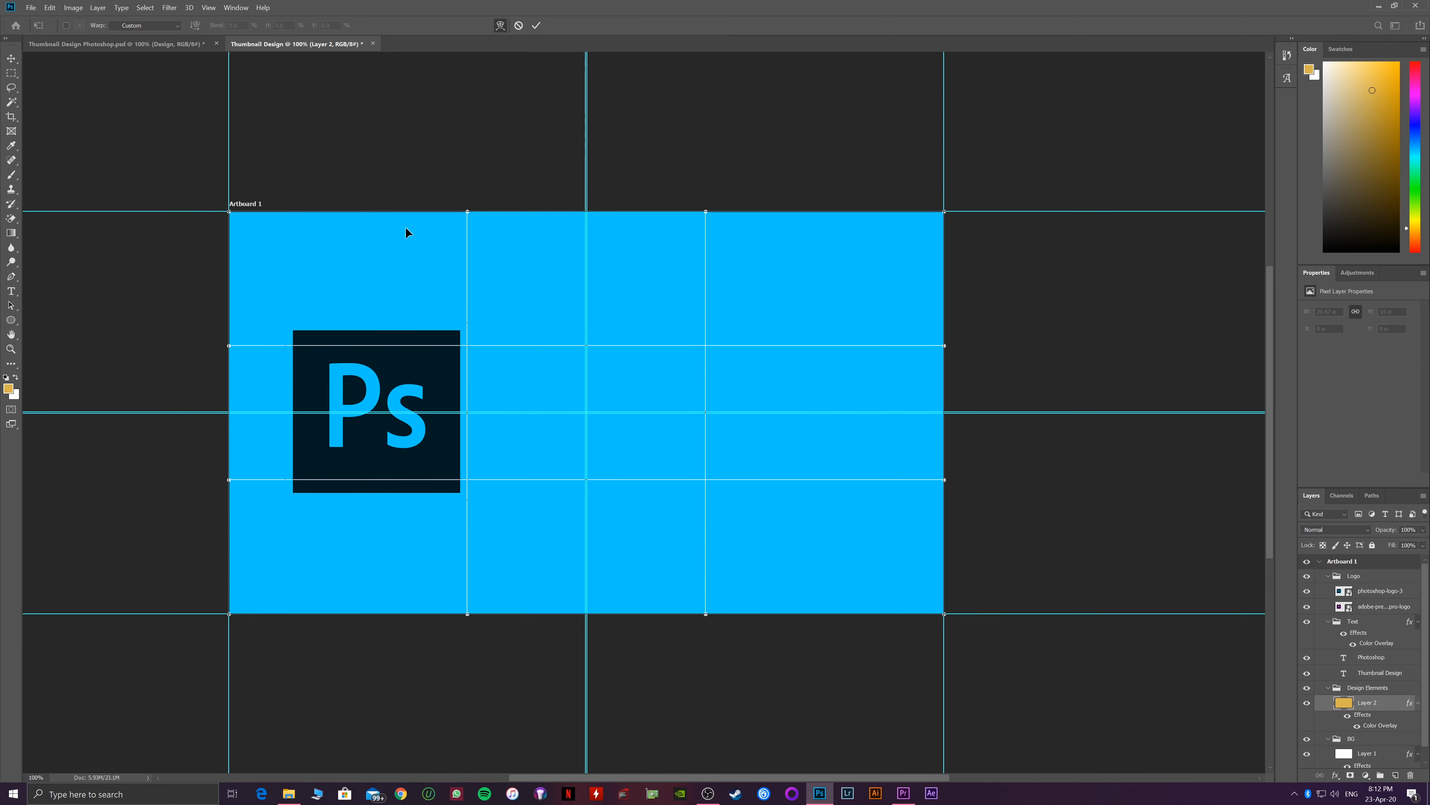
left_click_drag(229, 344, 849, 463)
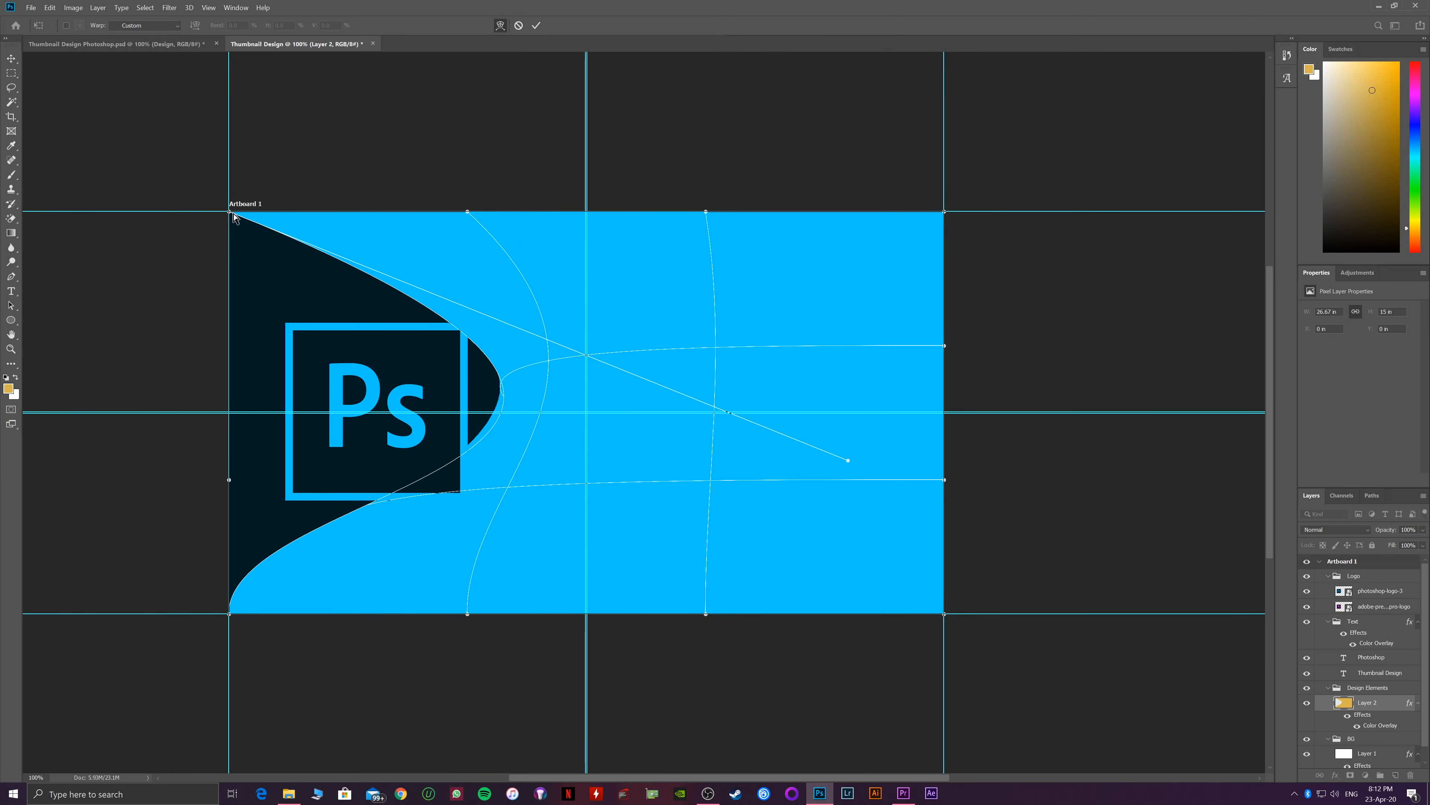
left_click_drag(229, 211, 460, 113)
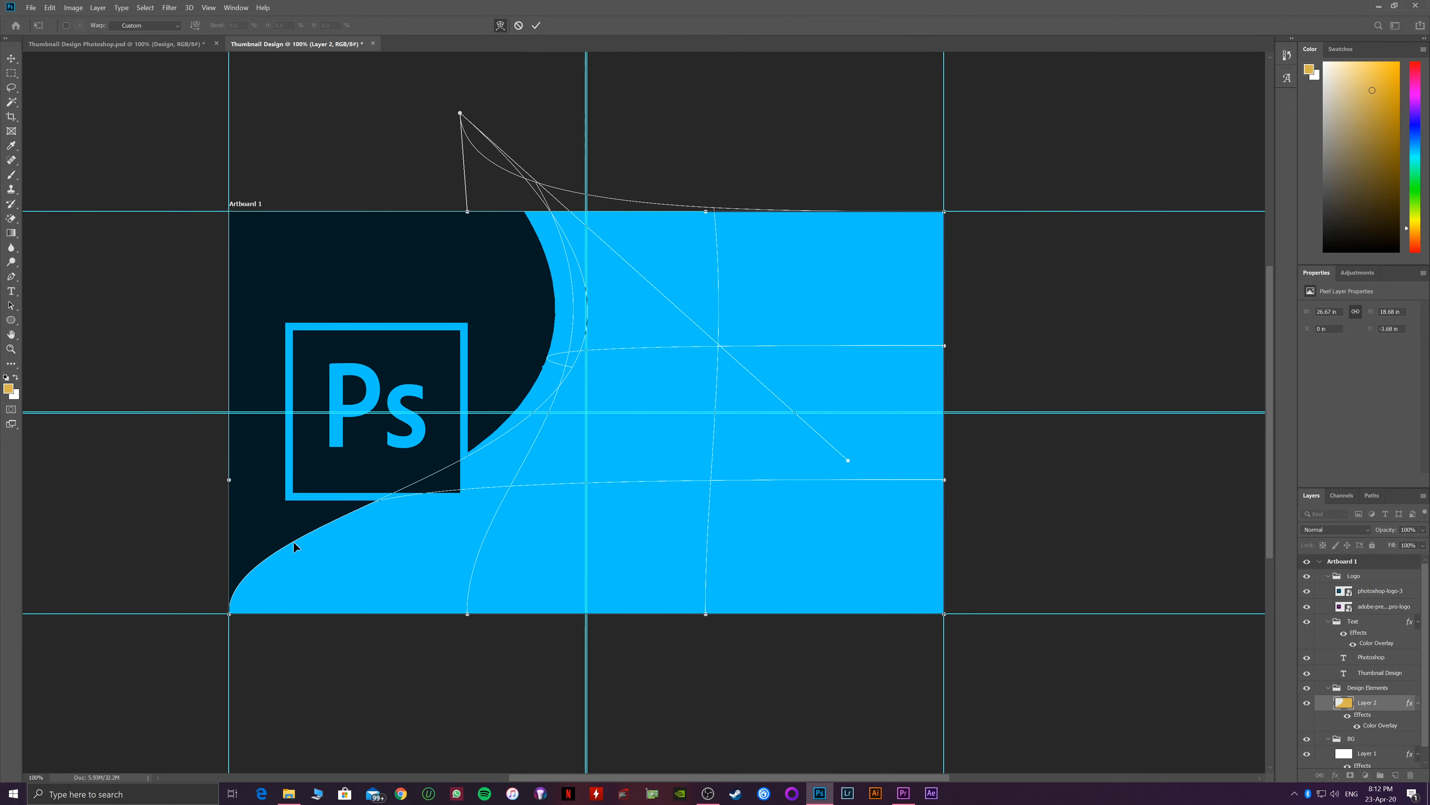
left_click_drag(294, 545, 370, 592)
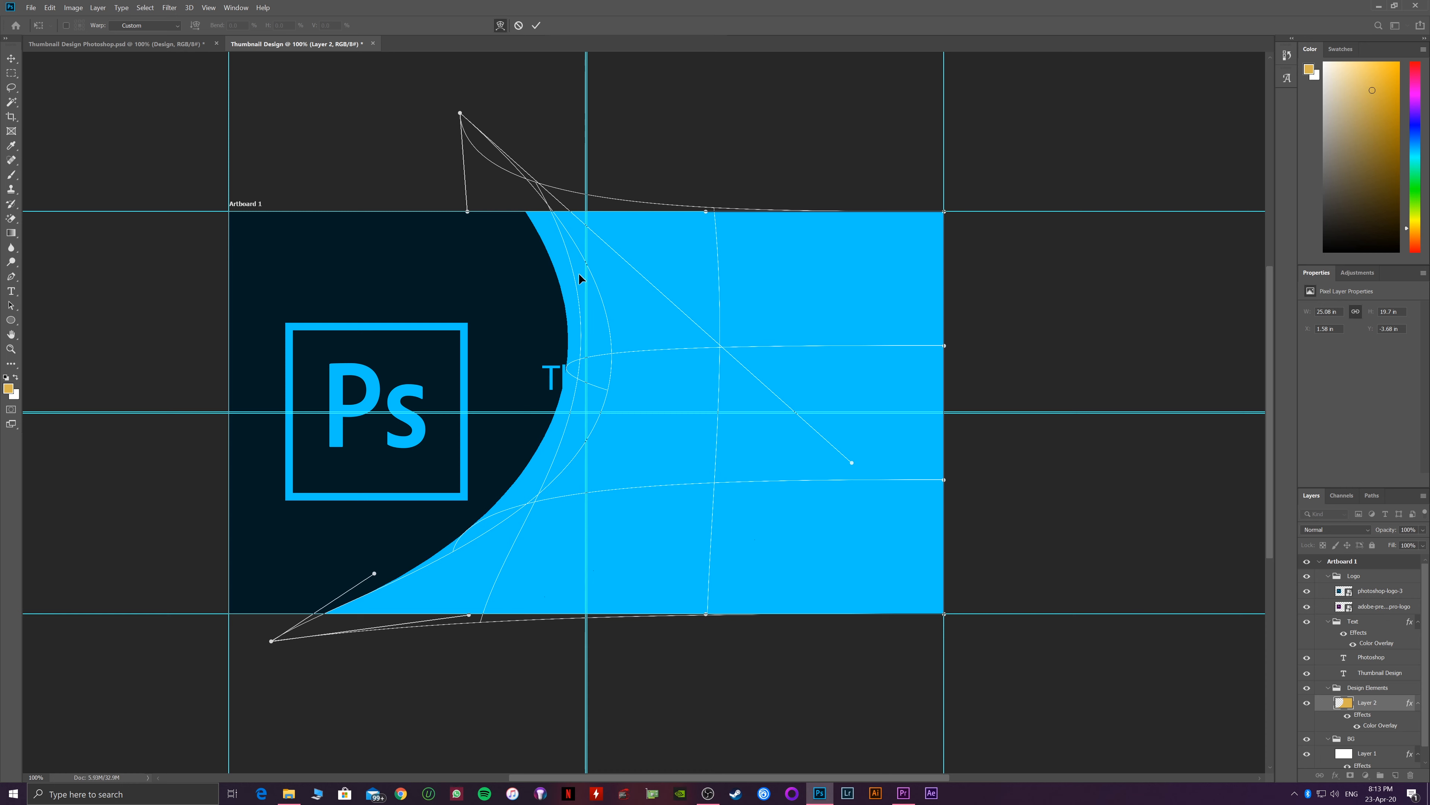
left_click(534, 25)
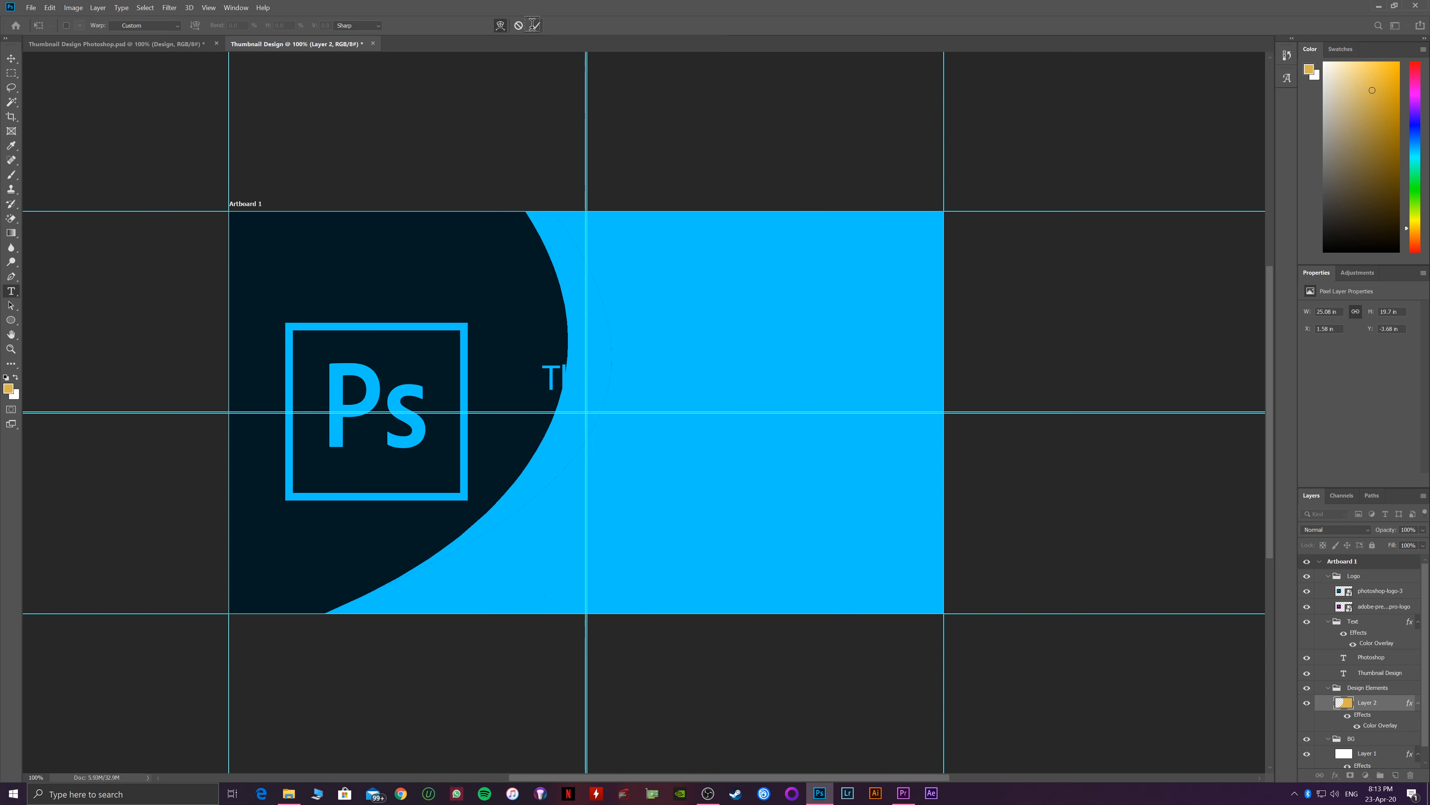
Move the curved blue shape right so only a crescent remains along the artboard's right edge, clear of the text.
key("ctrl+t")
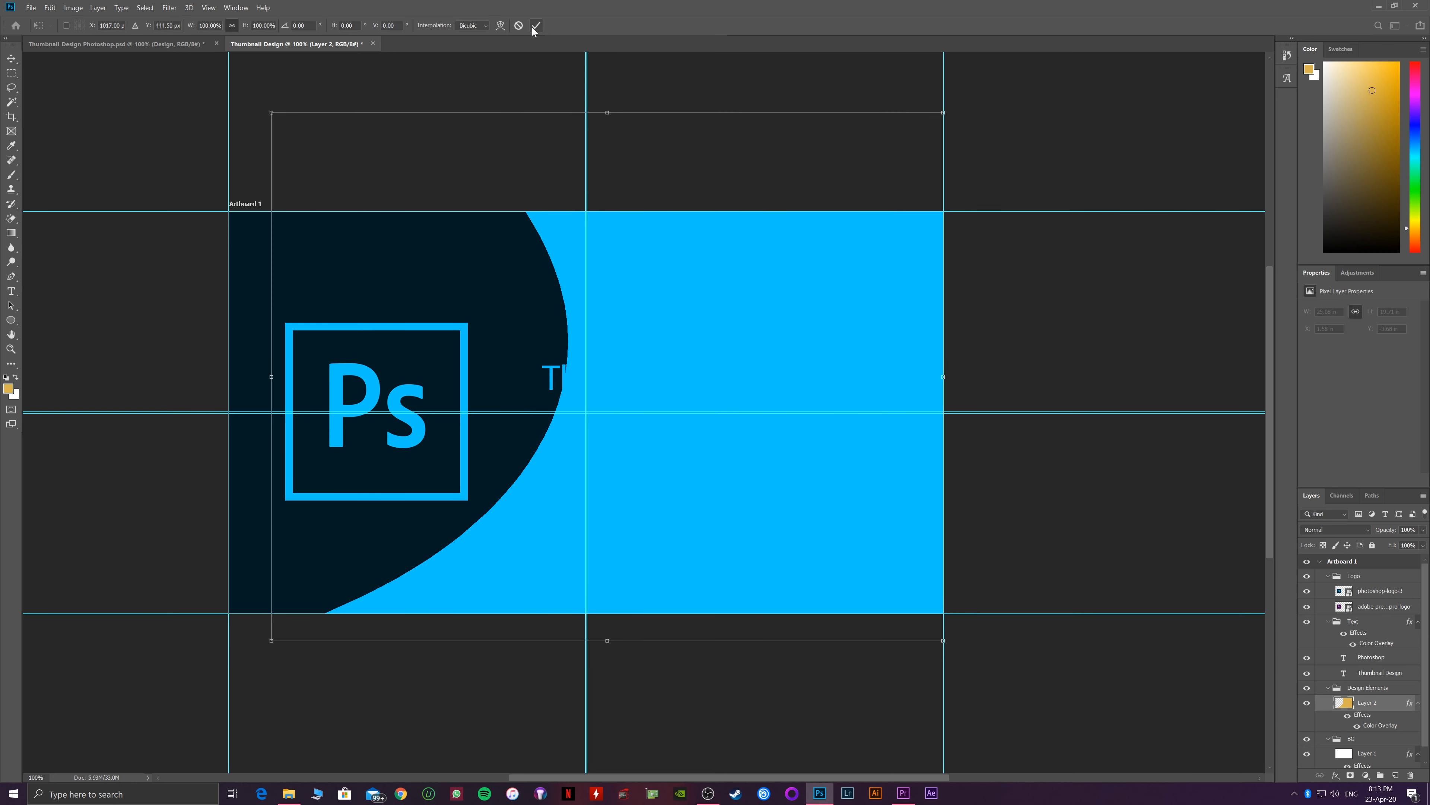
left_click_drag(639, 302, 980, 314)
key("Return")
key("t")
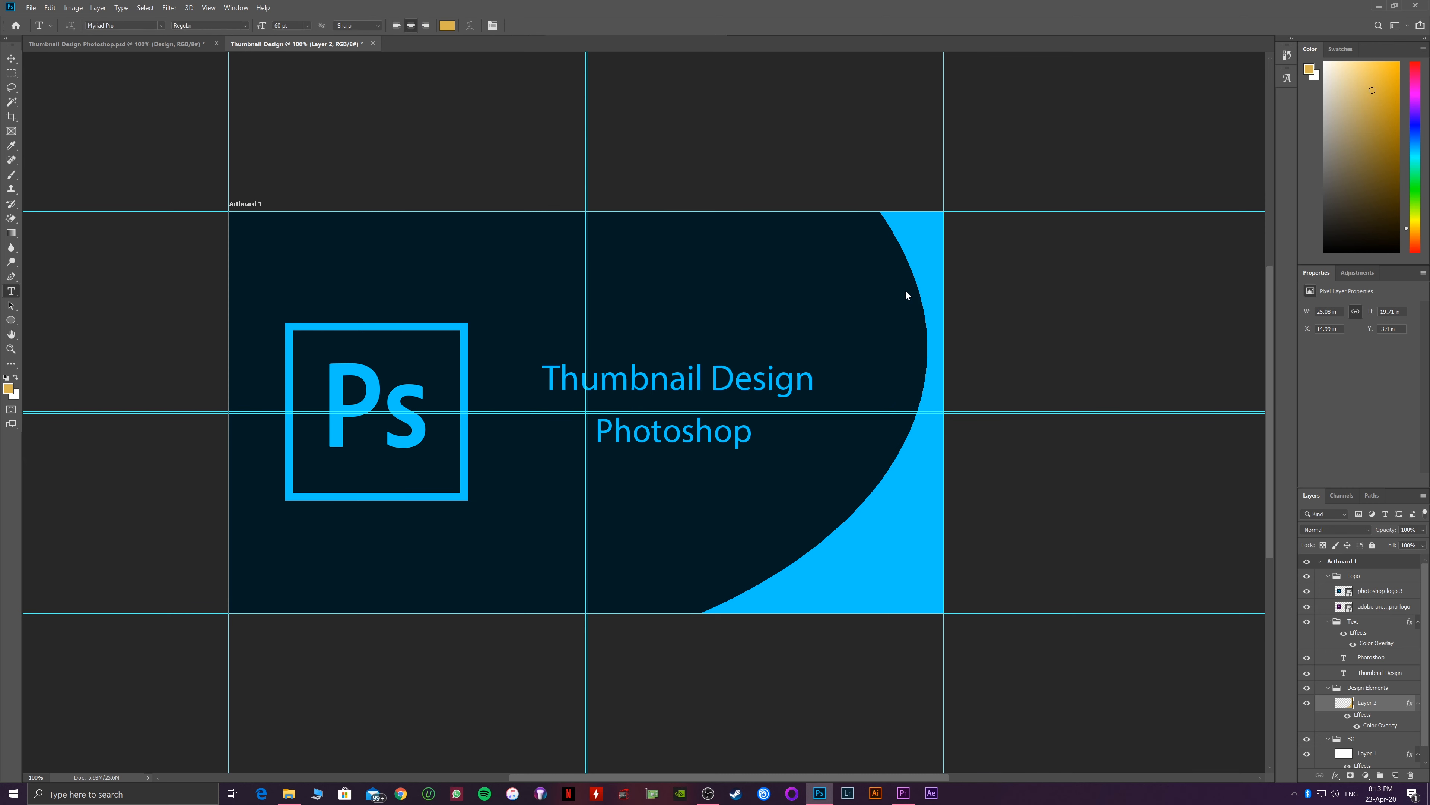
Enlarge the curved blue shape to about 109% and nudge it about 1.4 in right and slightly up.
key("ctrl+t")
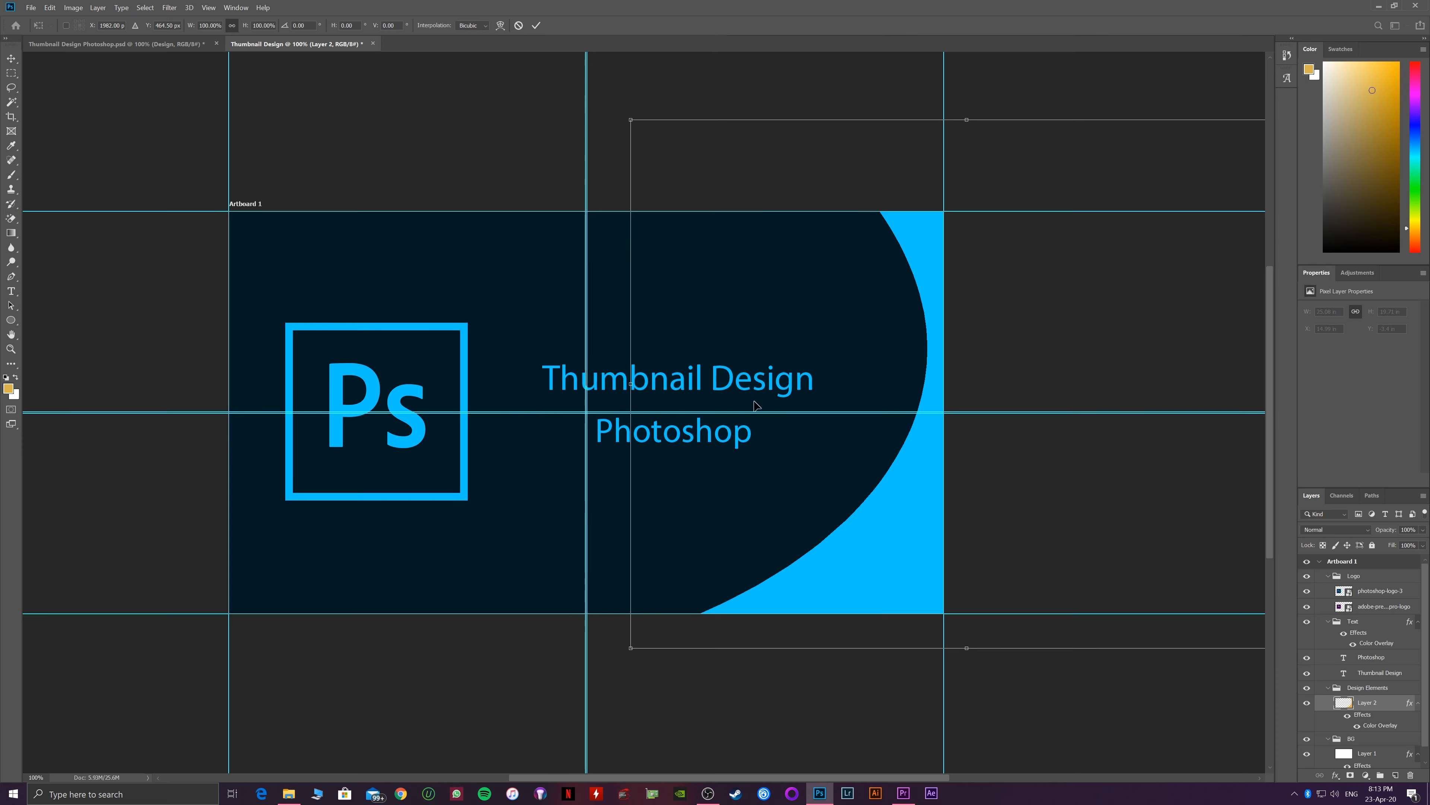
left_click_drag(631, 648, 566, 692)
left_click_drag(786, 571, 822, 567)
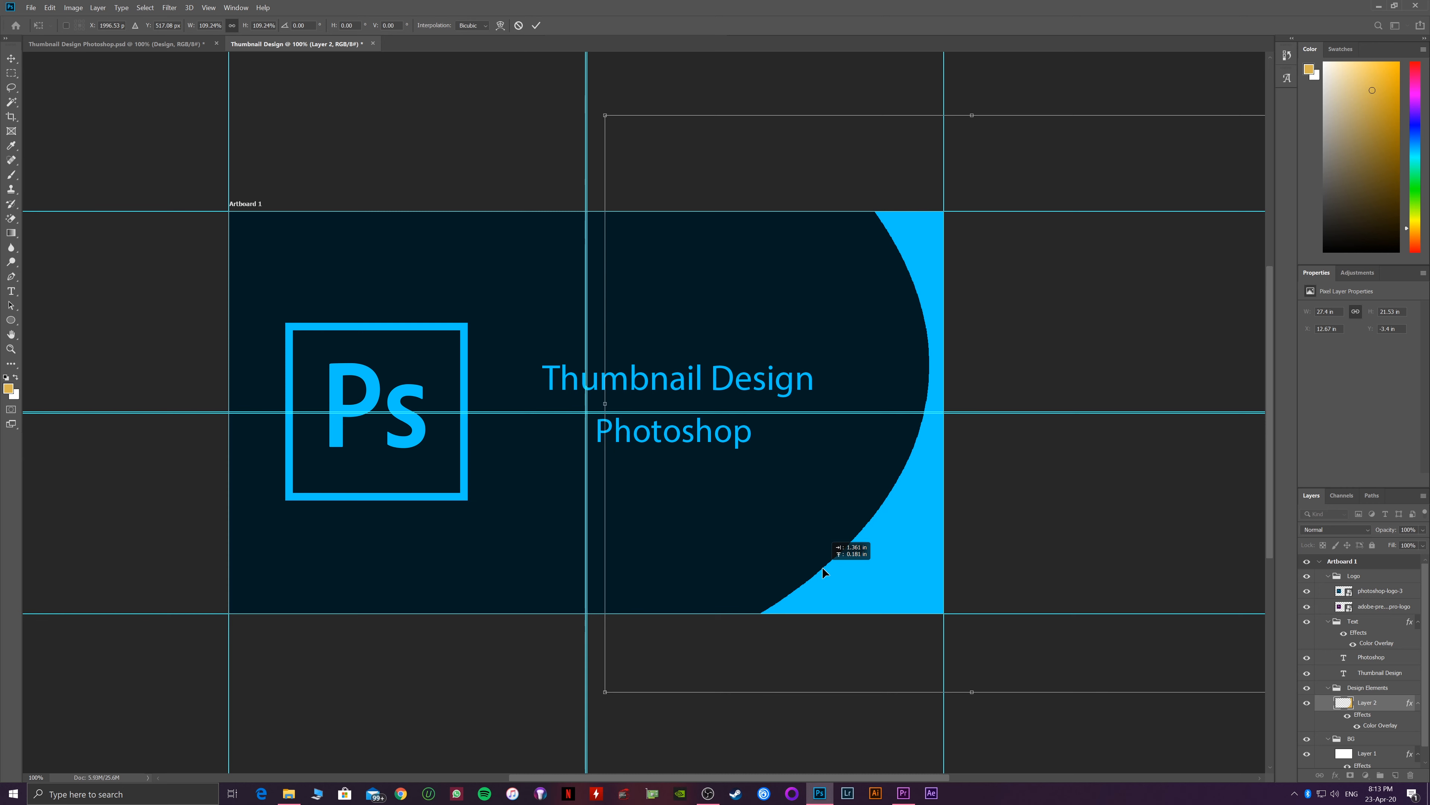
key("Return")
key("t")
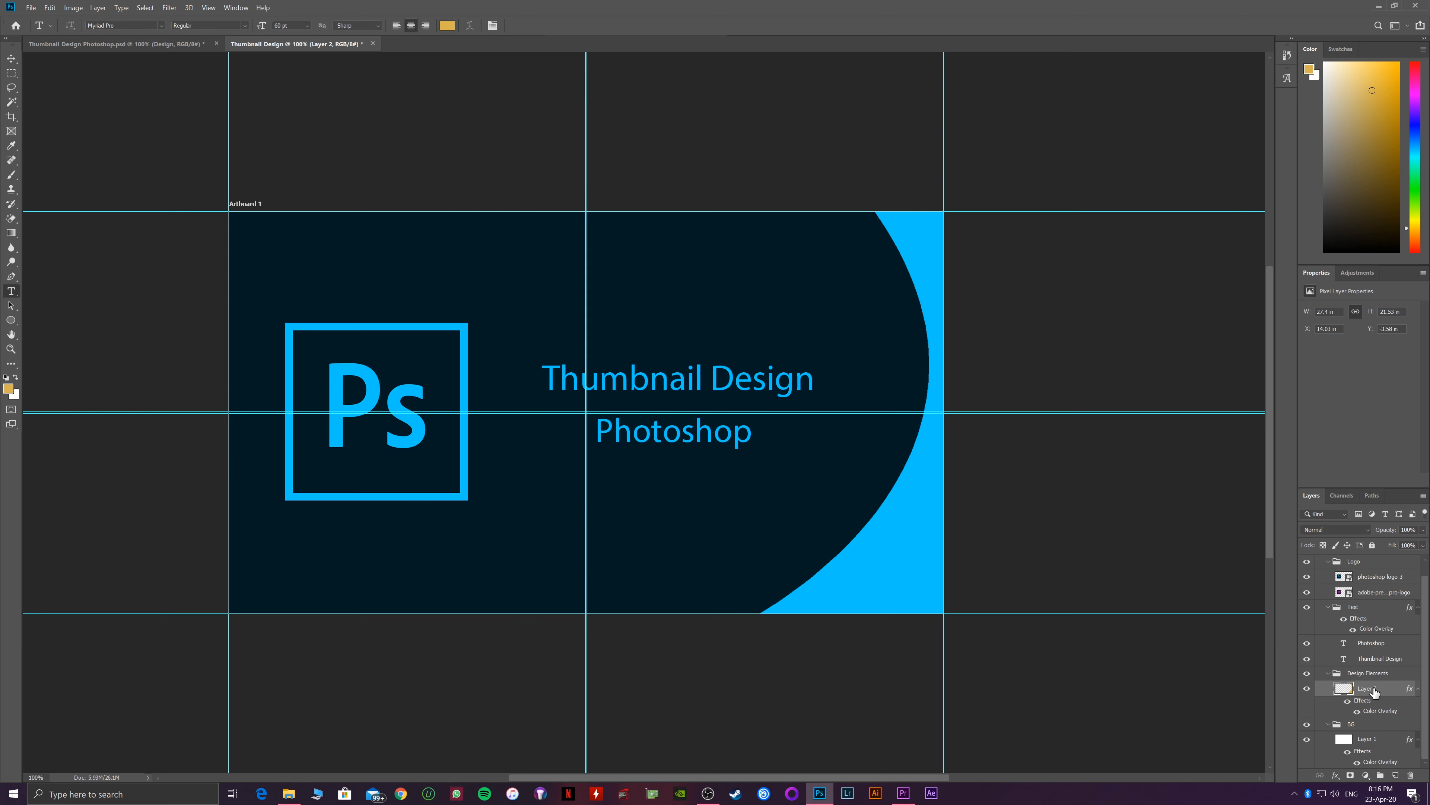
Rename the curved shape's layer as Right.
double_click(1373, 688)
type("Right")
key("Return")
Duplicate the Right layer directly beneath itself in the Design Elements group and rename the copy as Center.
left_click_drag(1381, 694, 1385, 715)
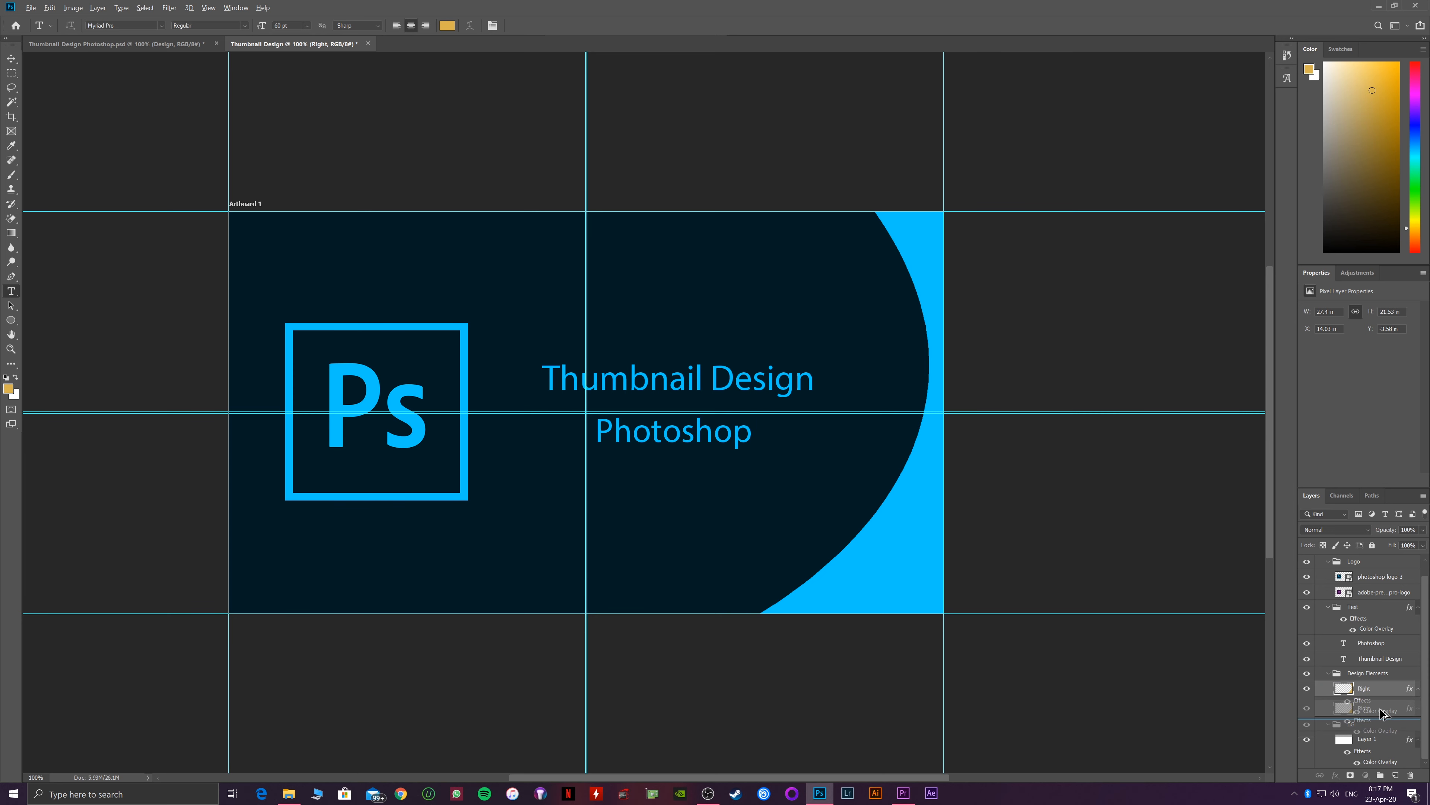
left_click_drag(1380, 710, 1382, 712)
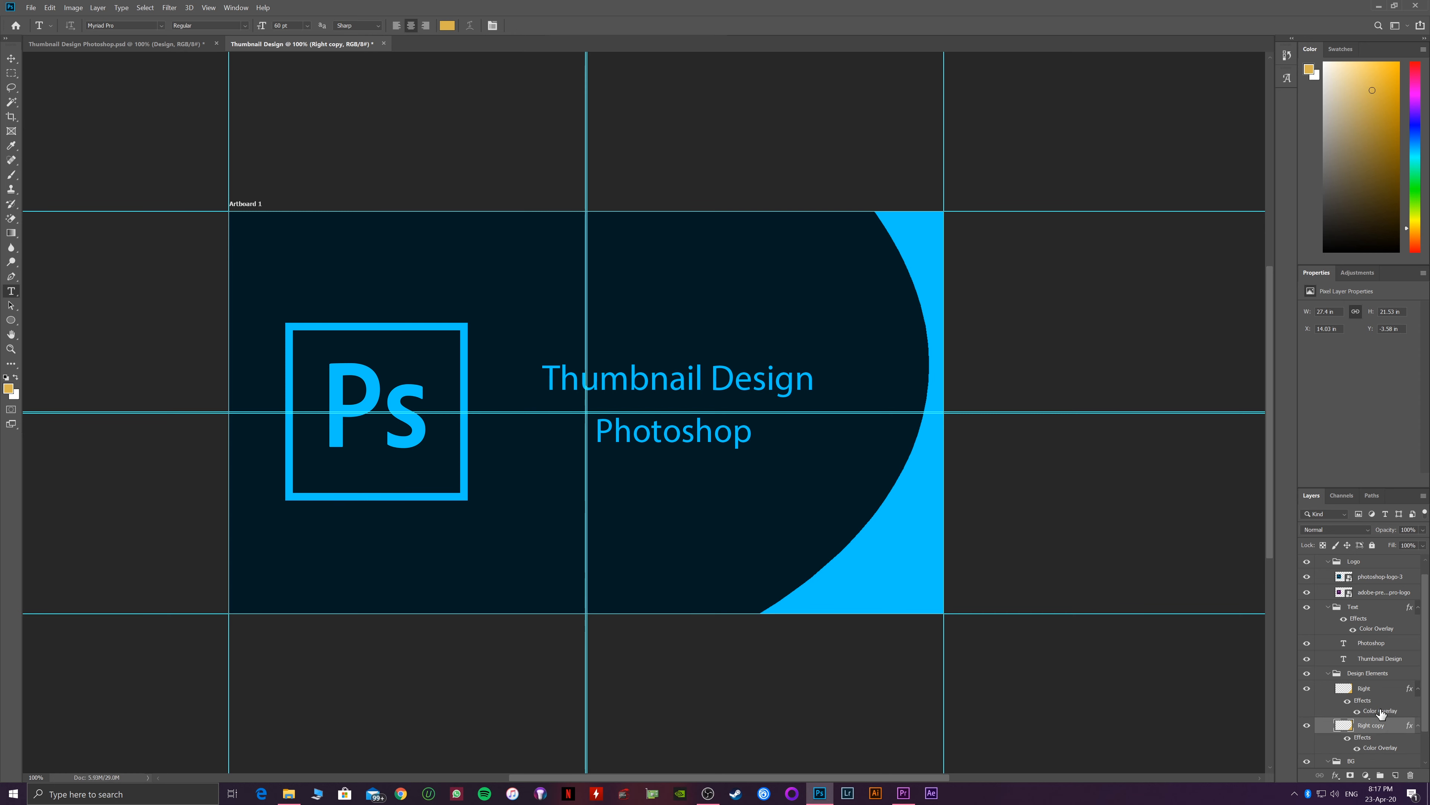
double_click(1378, 726)
type("Center")
key("Return")
Move the Center shape about 1.06 in left of the Right shape, keeping its vertical position.
key("ctrl+t")
left_click_drag(1012, 549, 994, 547)
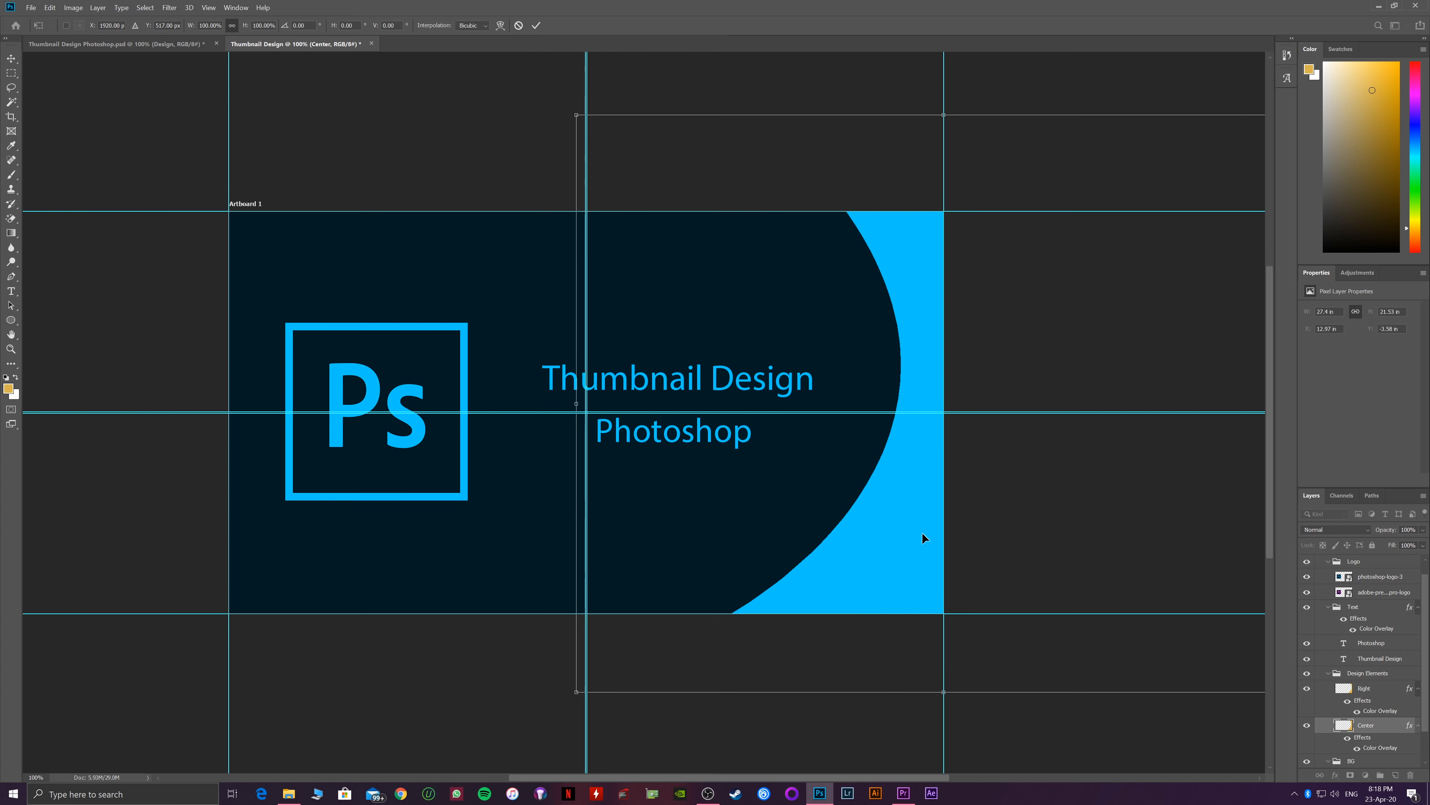
key("Return")
key("t")
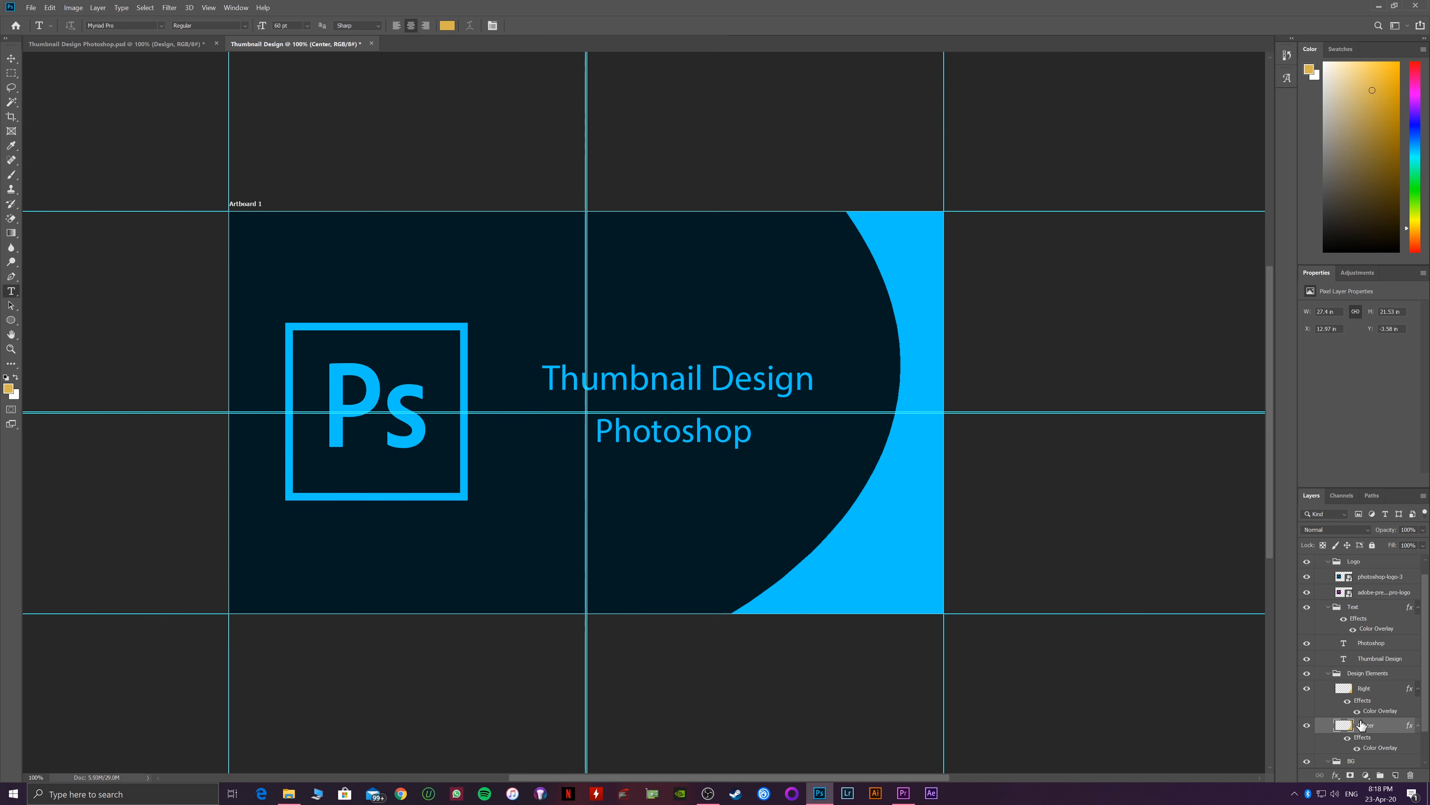
Change the Center layer's Color Overlay to the dark navy 001d26 sampled from the artboard background.
double_click(1347, 726)
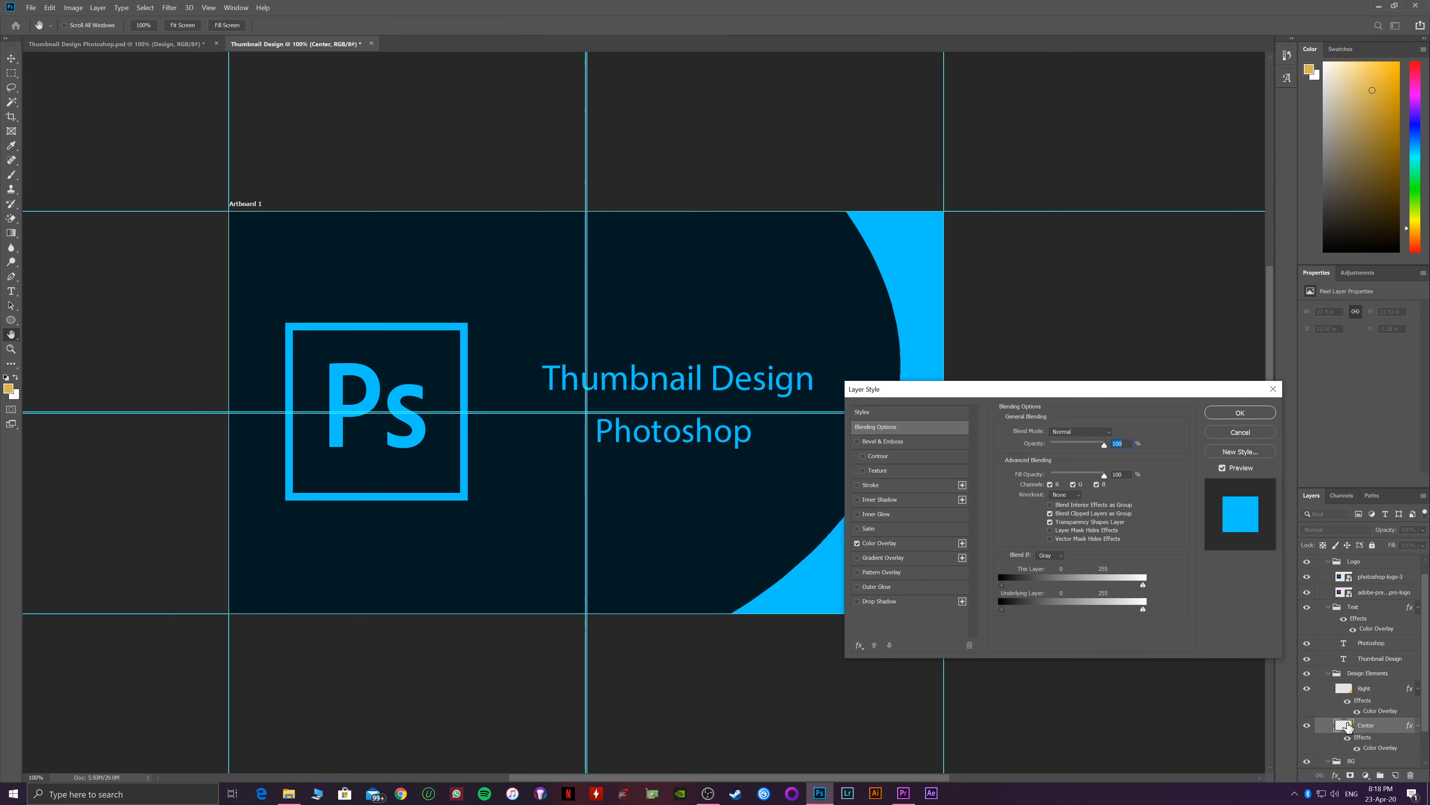
left_click(892, 549)
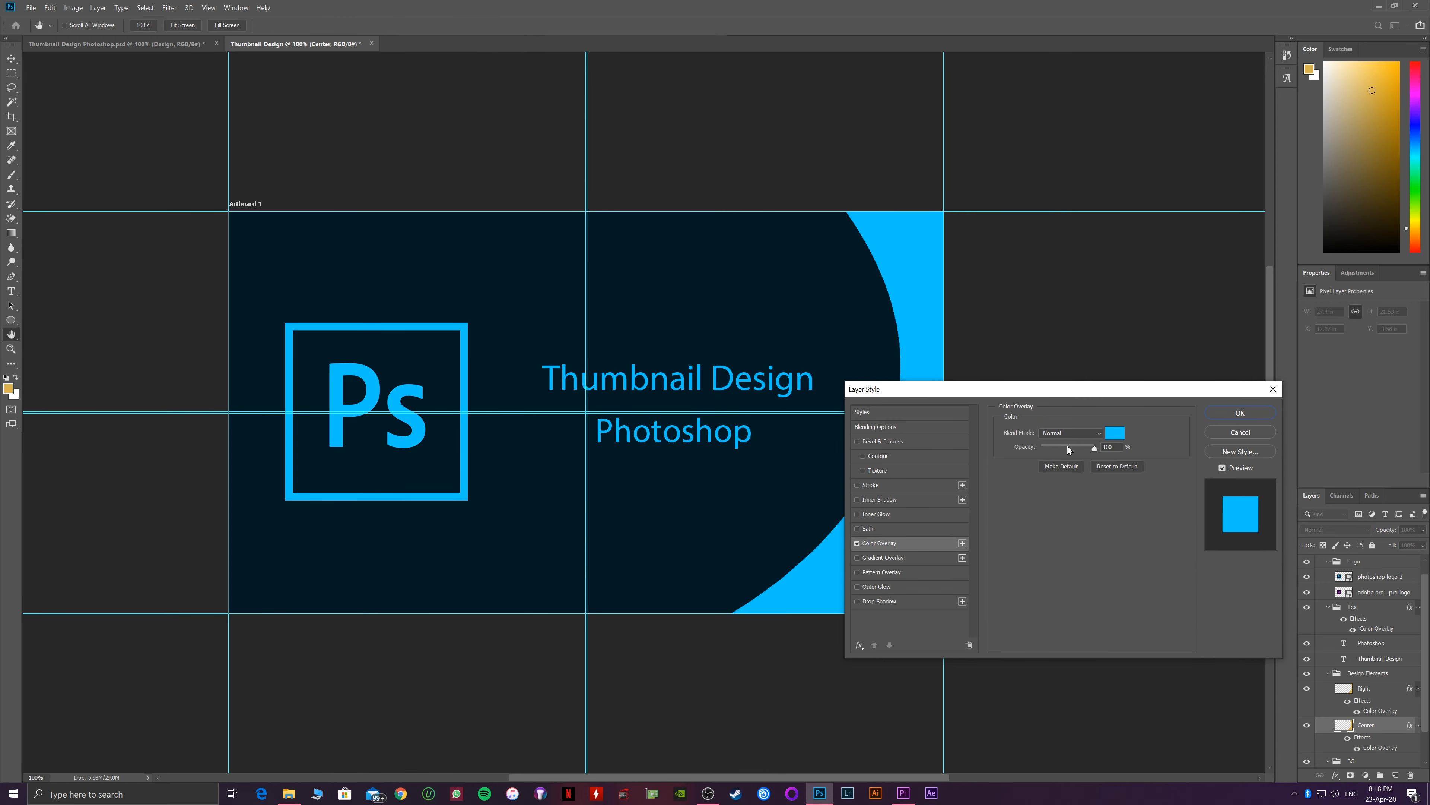
left_click(1115, 433)
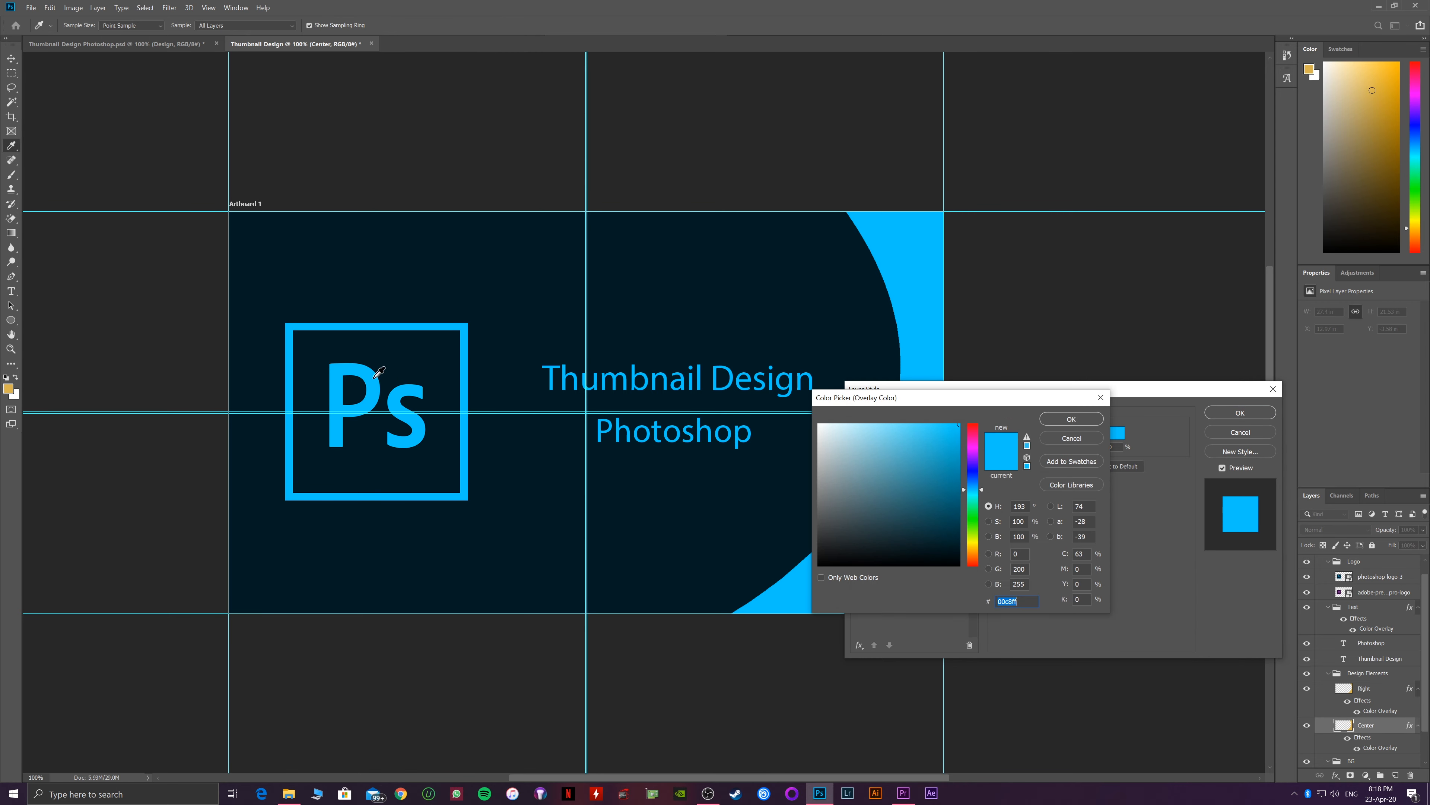
left_click(420, 348)
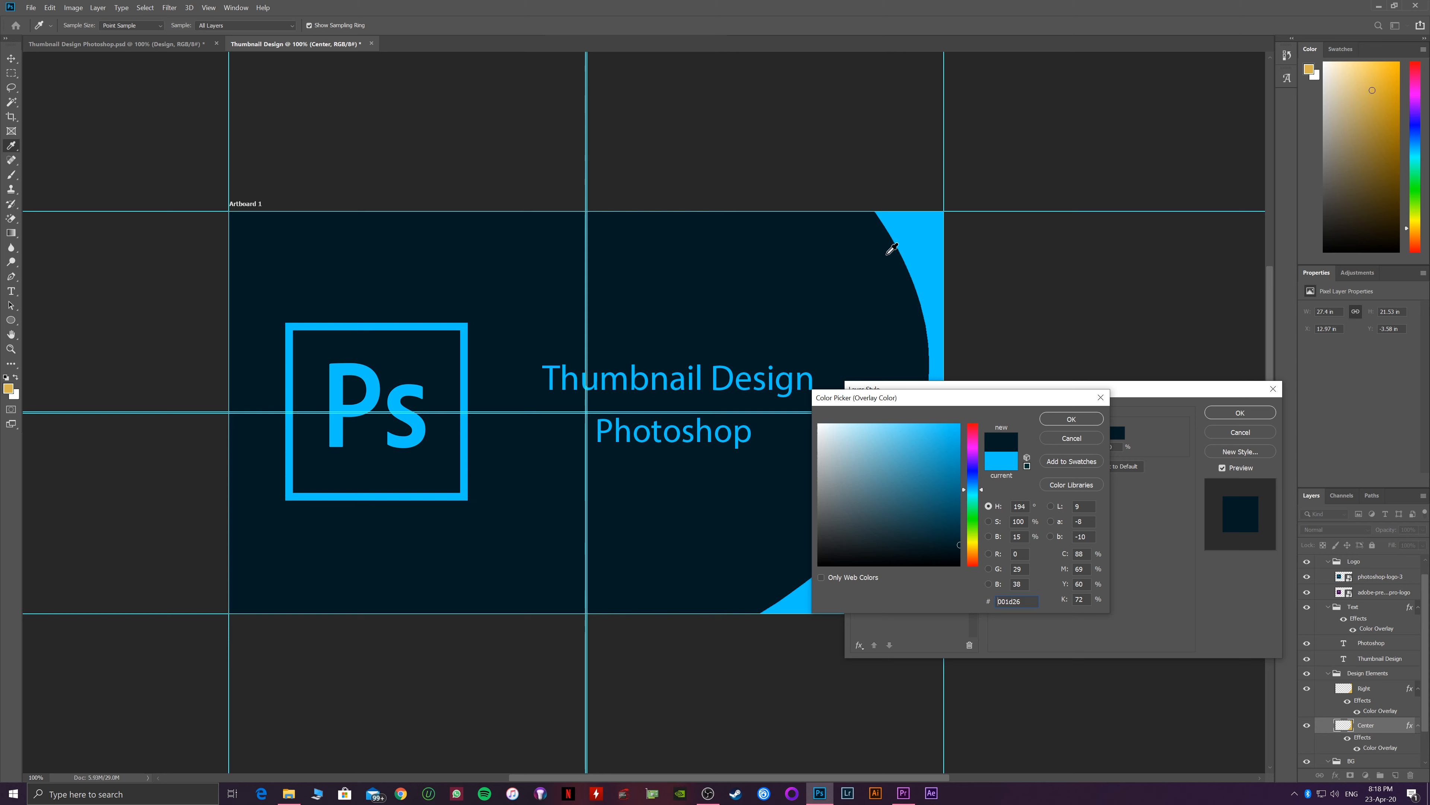
left_click(1046, 420)
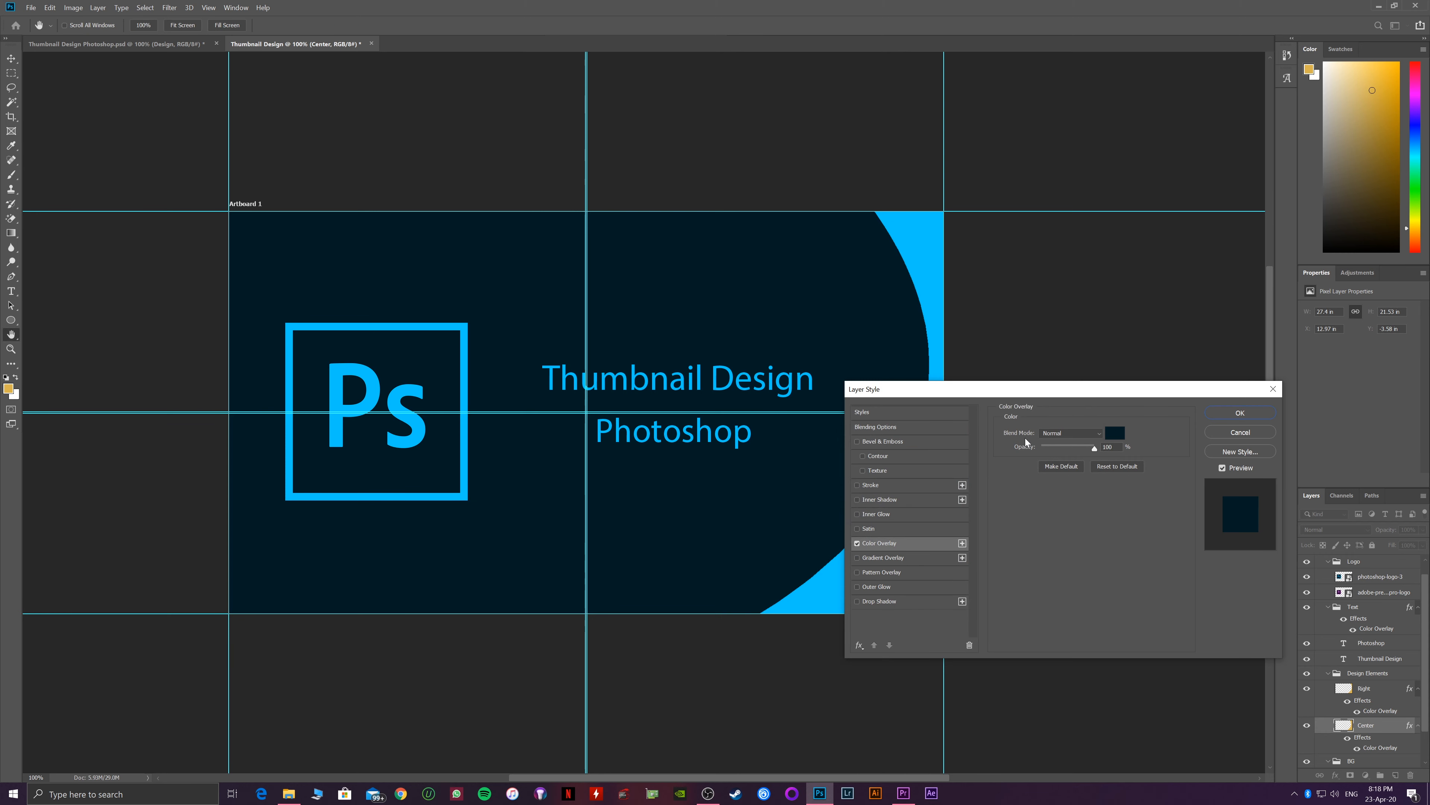
left_click(1228, 414)
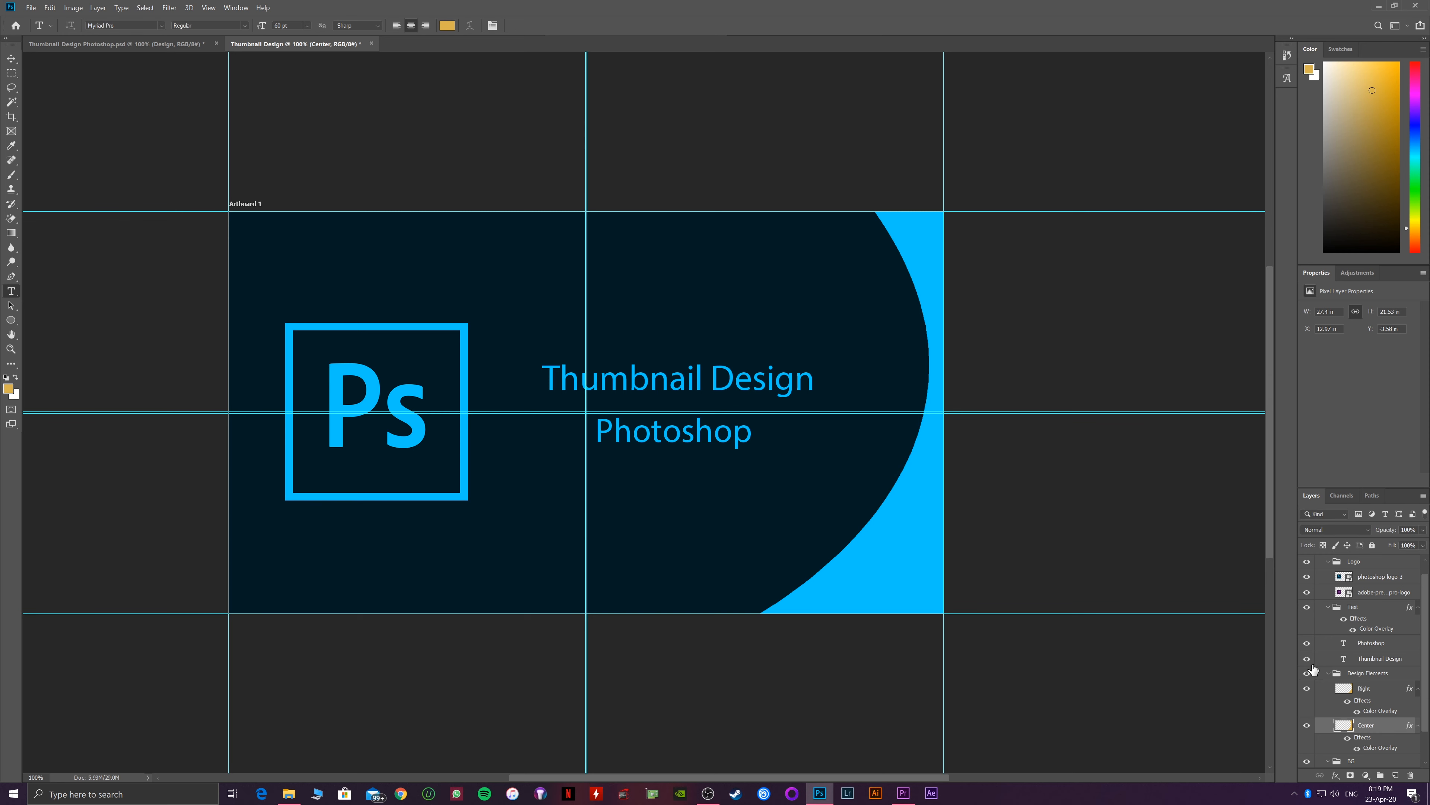
Duplicate the Right layer beneath Center and move the copy about 2.3 in left to form an outer blue stripe.
left_click(1377, 693)
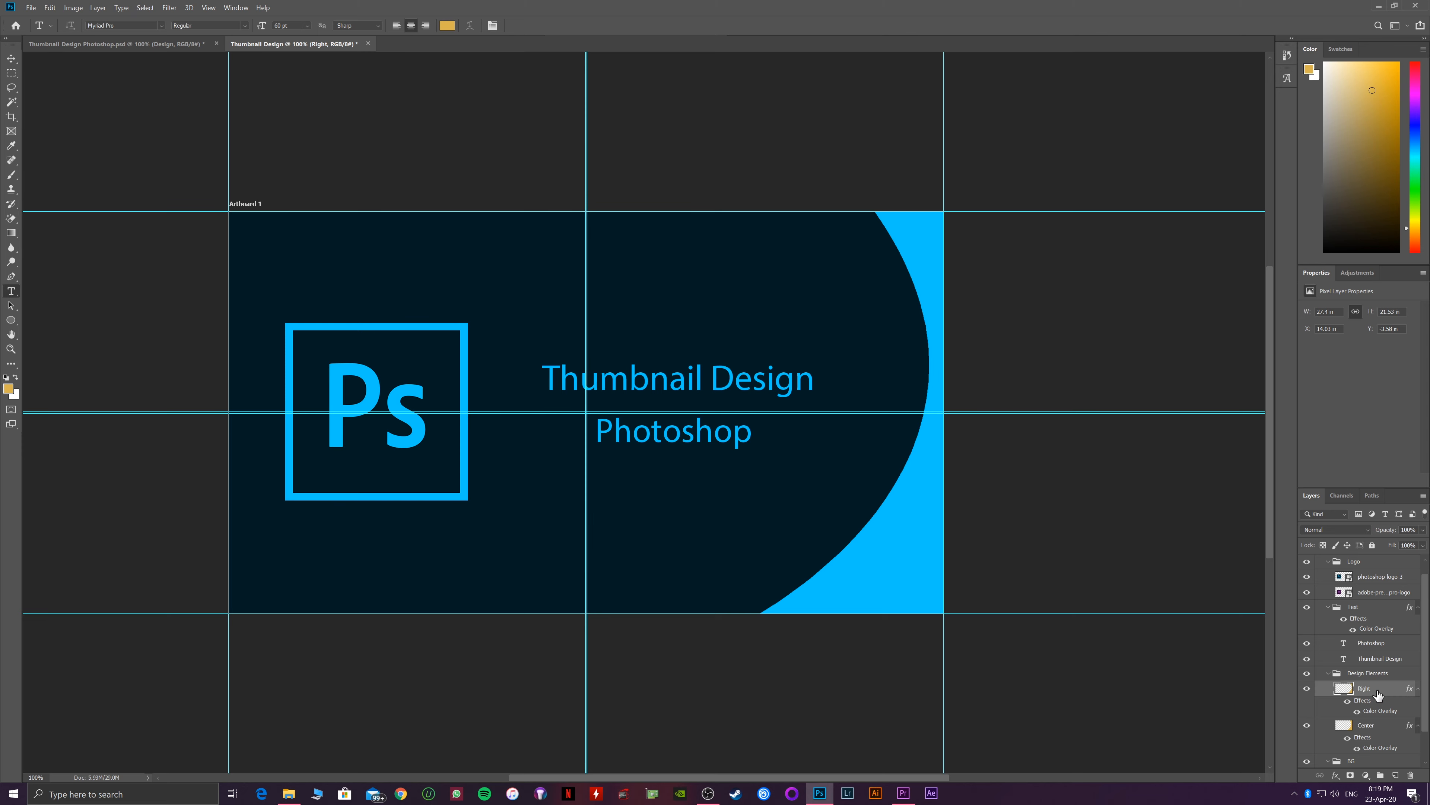
left_click_drag(1377, 694, 1380, 751)
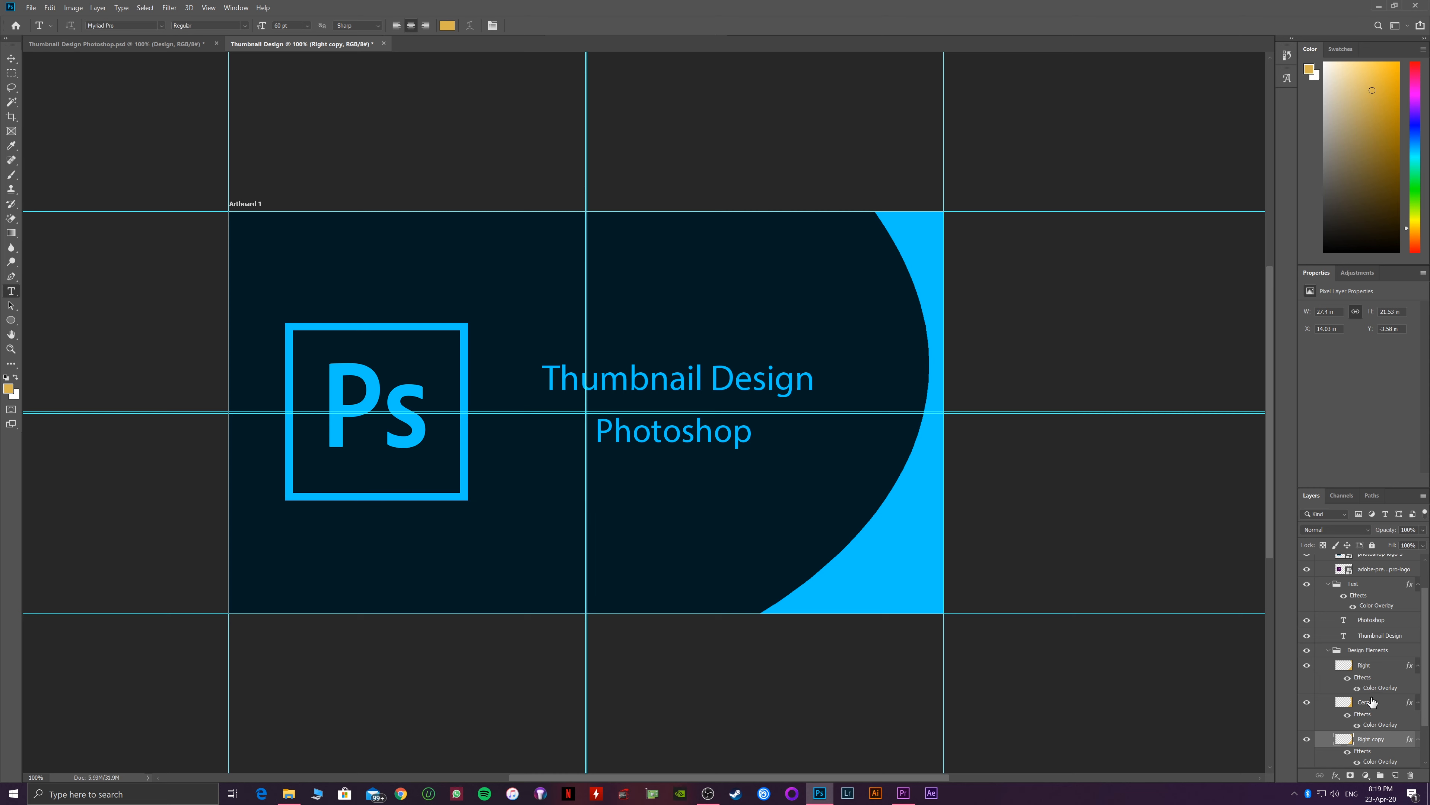
key("ctrl+t")
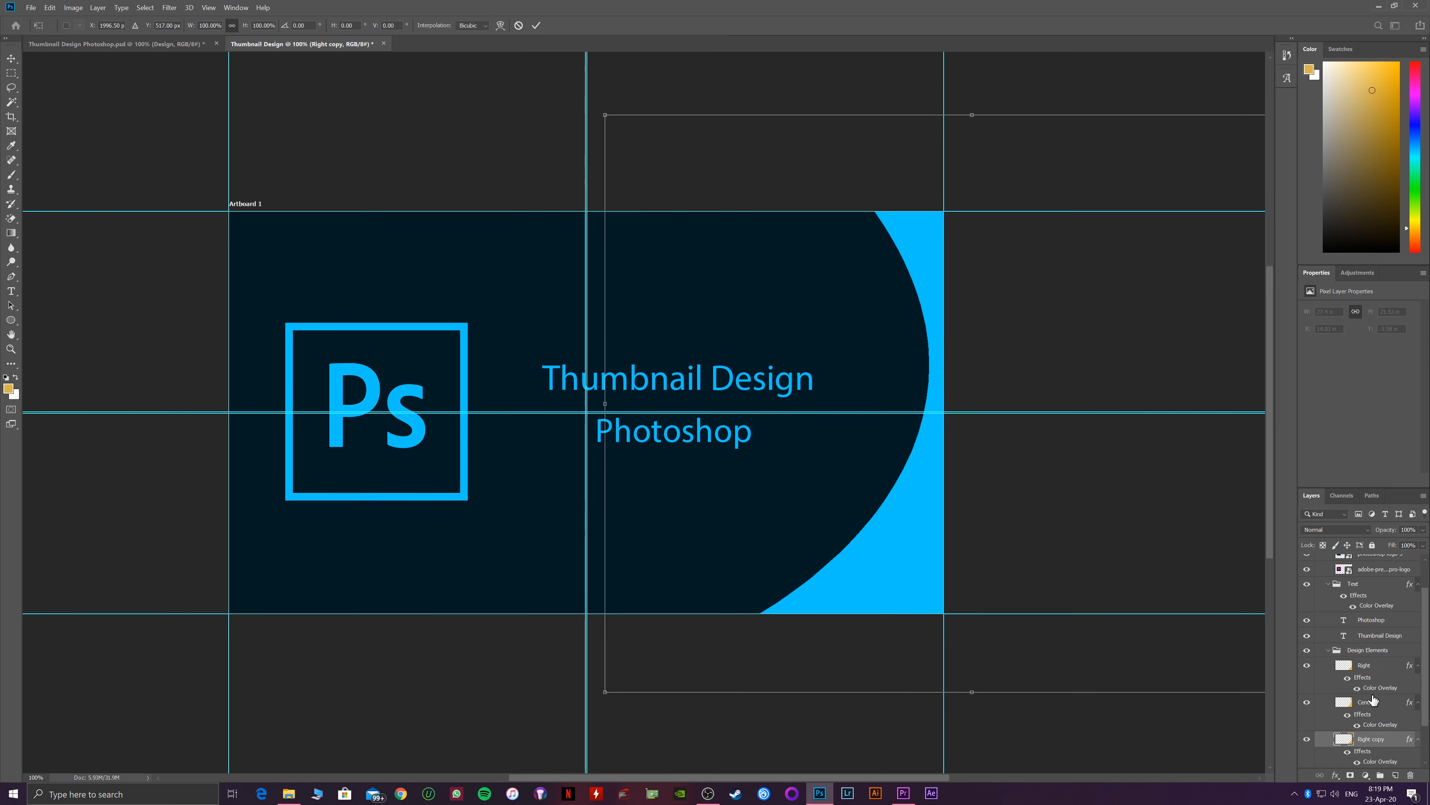
left_click_drag(1176, 588, 1120, 590)
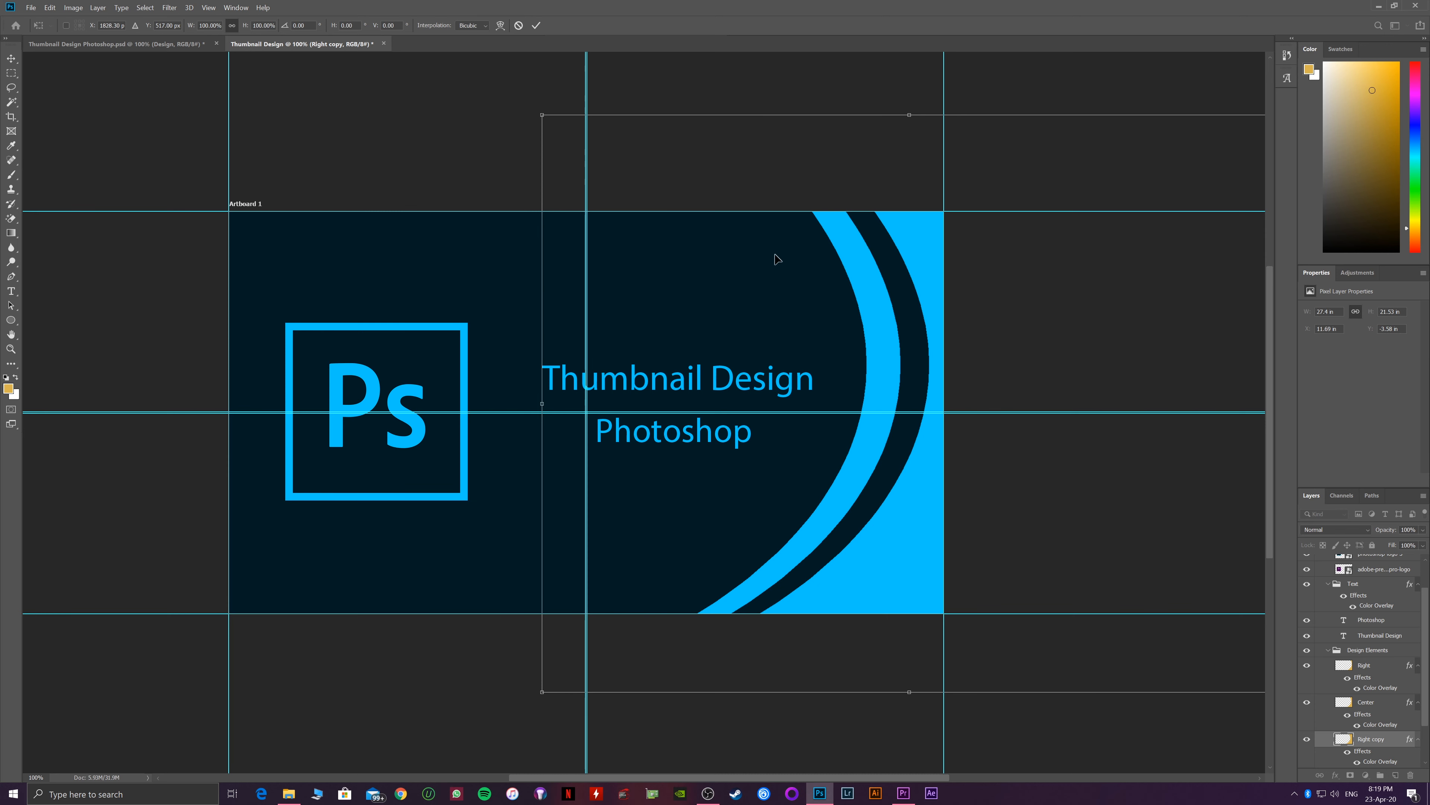
key("Return")
key("t")
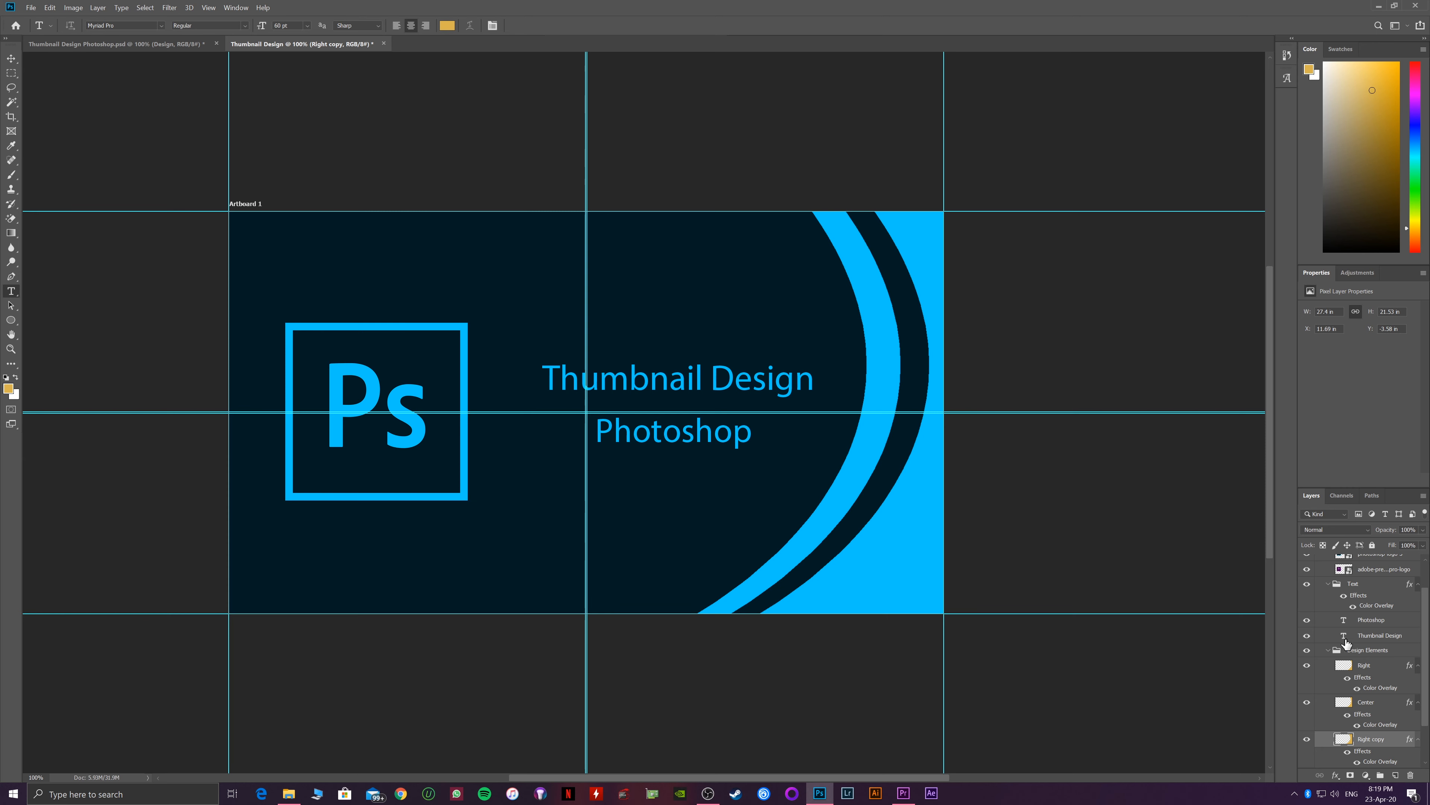
Rotate the Design Elements group about 12° clockwise, stretch its height to about 103% and reposition it along the artboard's lower-right corner.
left_click(1357, 652)
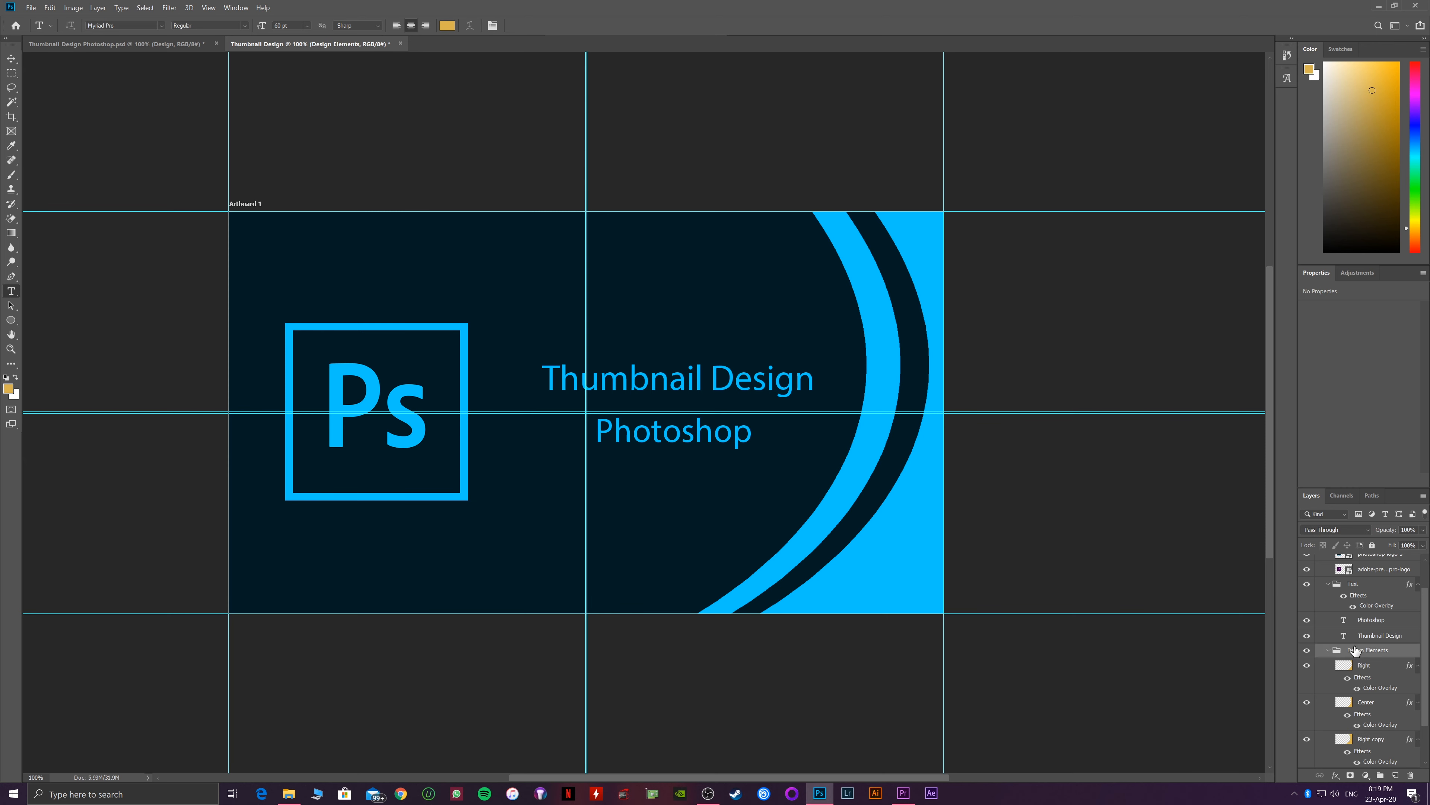
key("ctrl+t")
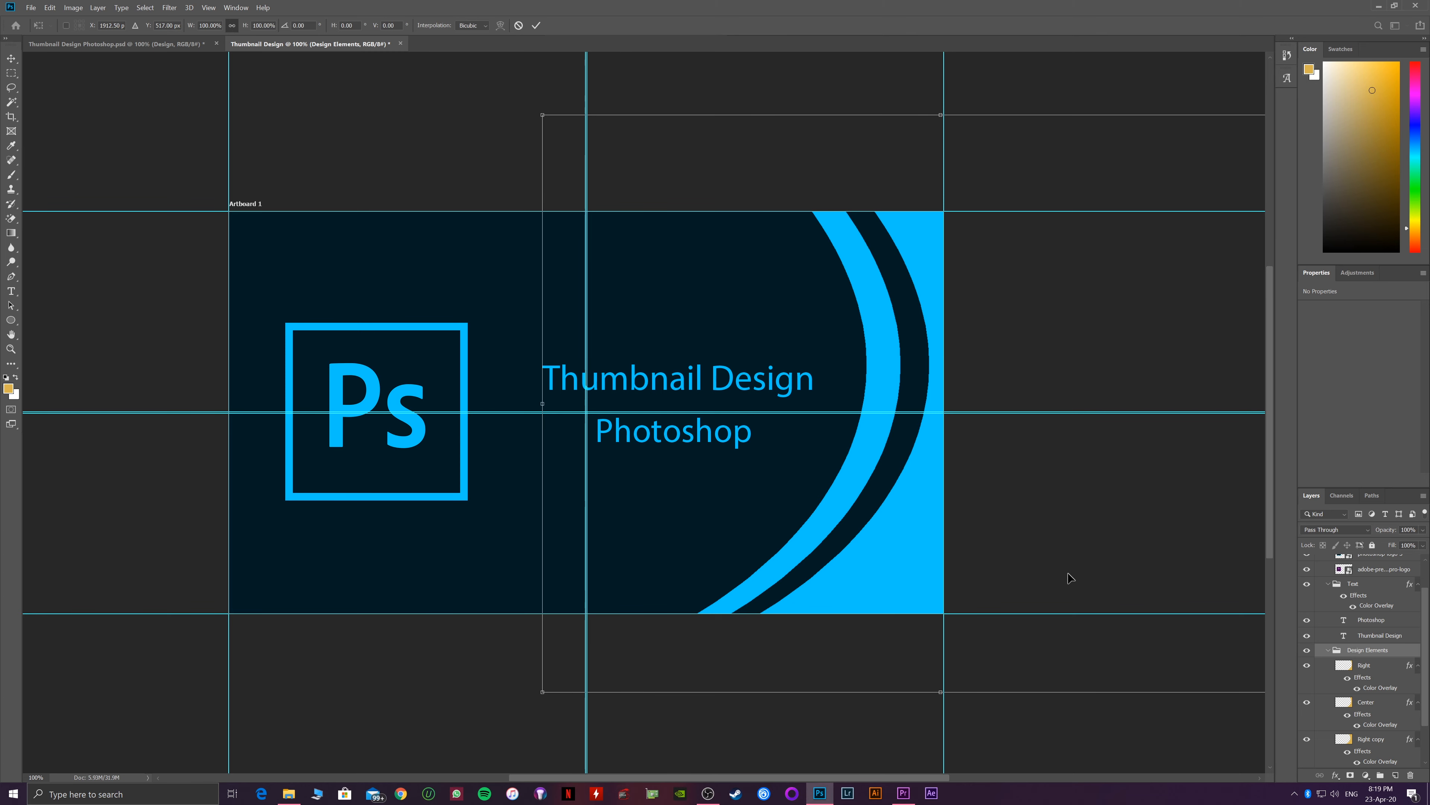
left_click_drag(1062, 570, 1043, 569)
left_click_drag(994, 720, 962, 726)
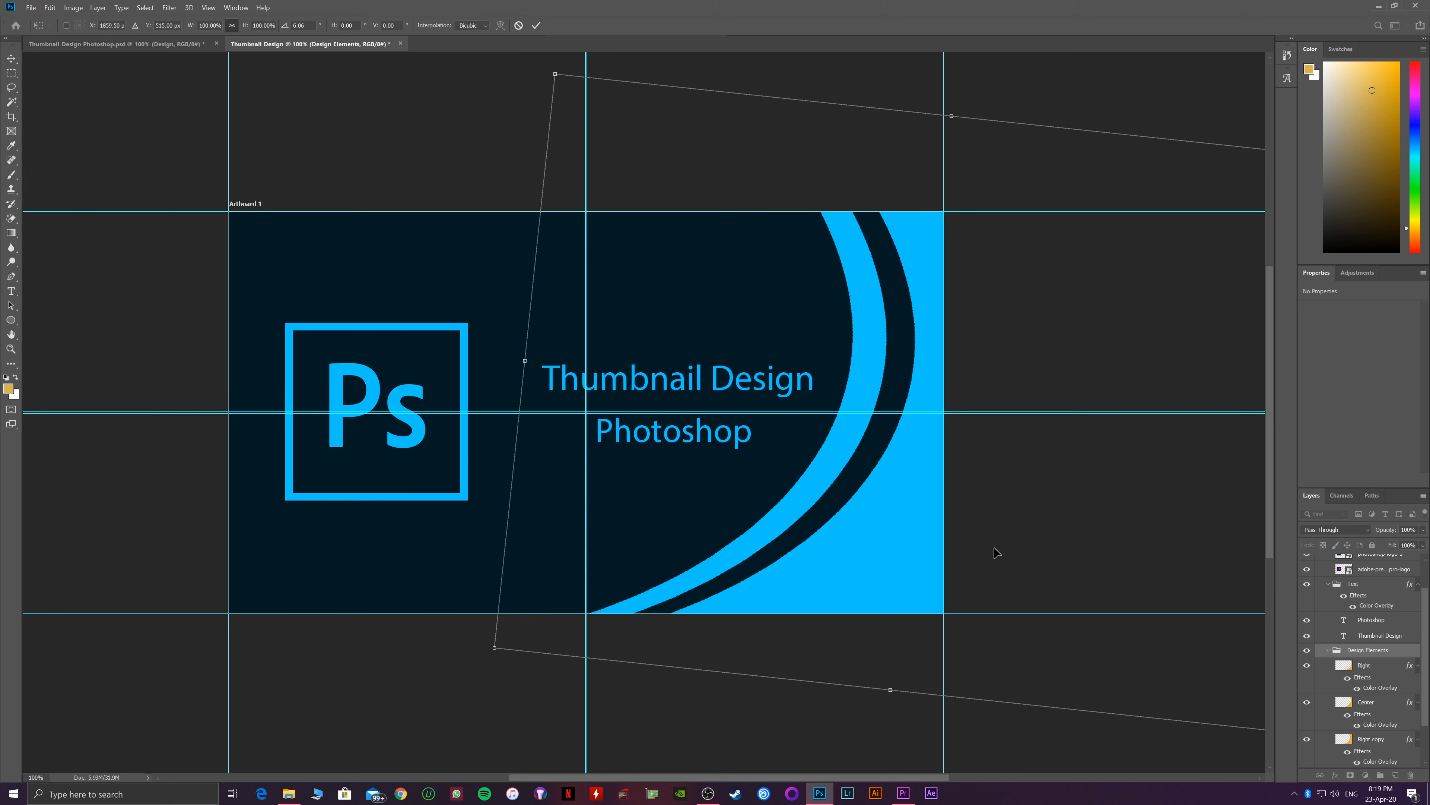
left_click_drag(996, 547, 1018, 560)
mouse_move(877, 707)
left_mouse_down()
mouse_move(868, 700)
mouse_move(896, 704)
mouse_move(853, 721)
left_mouse_up()
left_click_drag(884, 629, 866, 630)
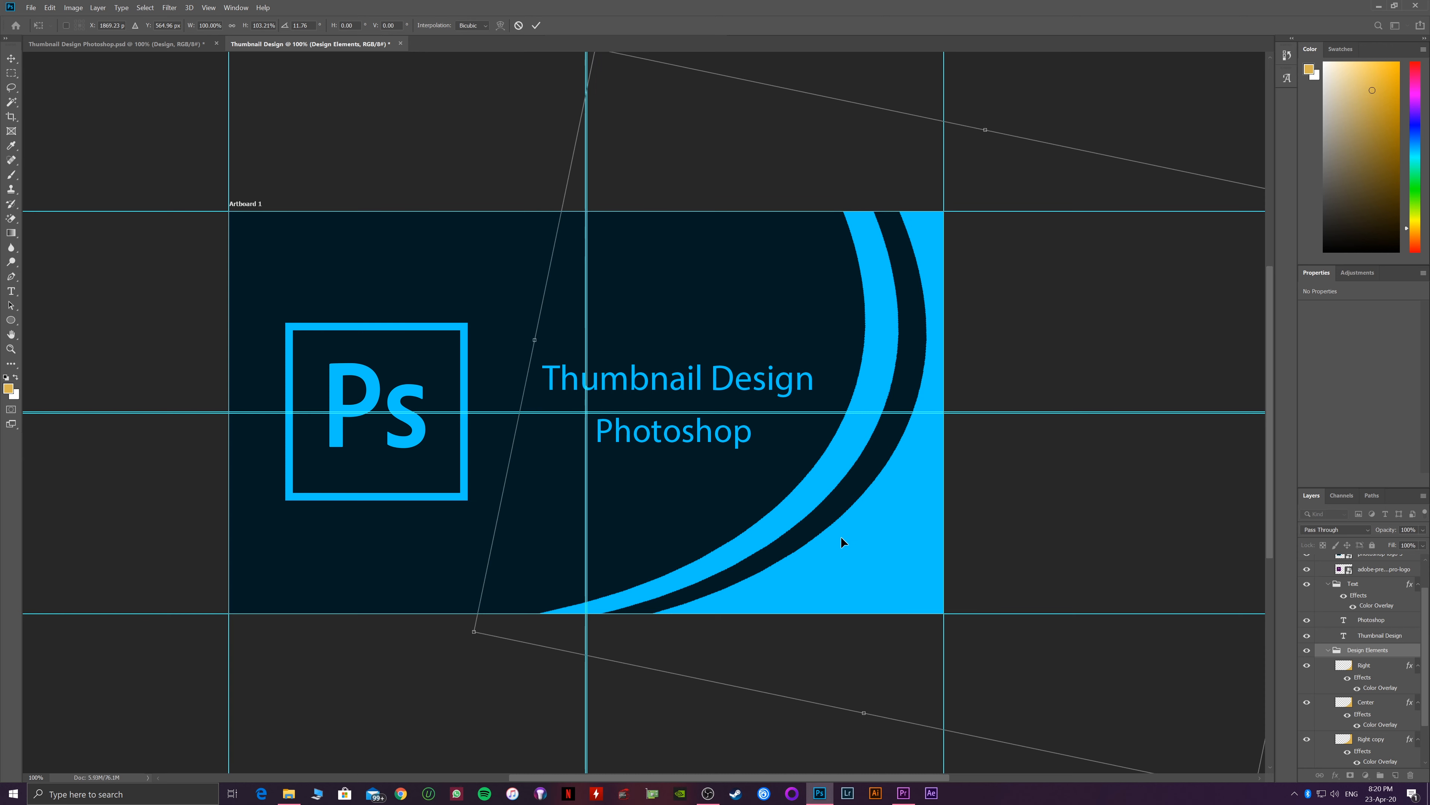
key("Return")
key("t")
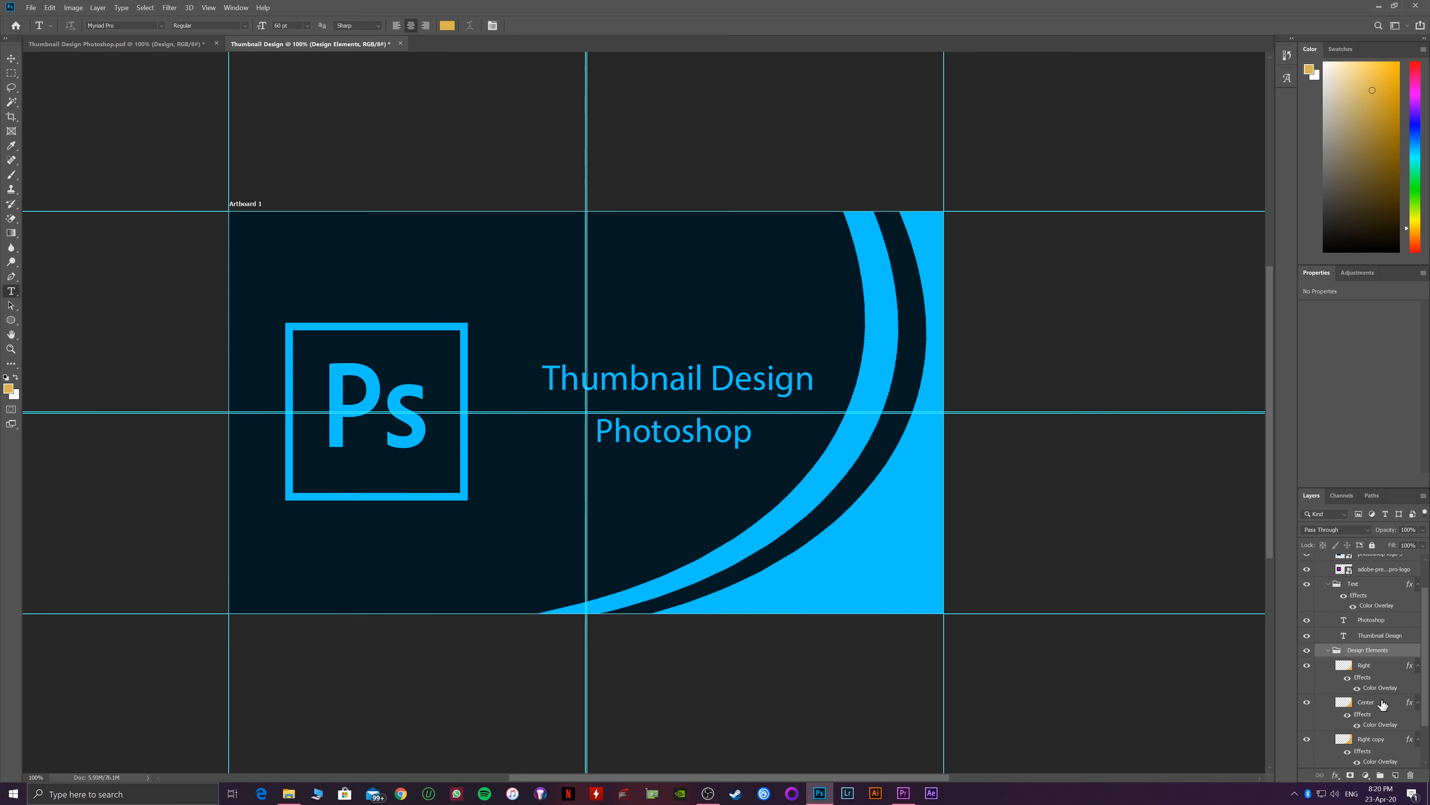
Nudge the Center shape about 0.04 in left to fine-tune the stripe widths.
left_click(1377, 711)
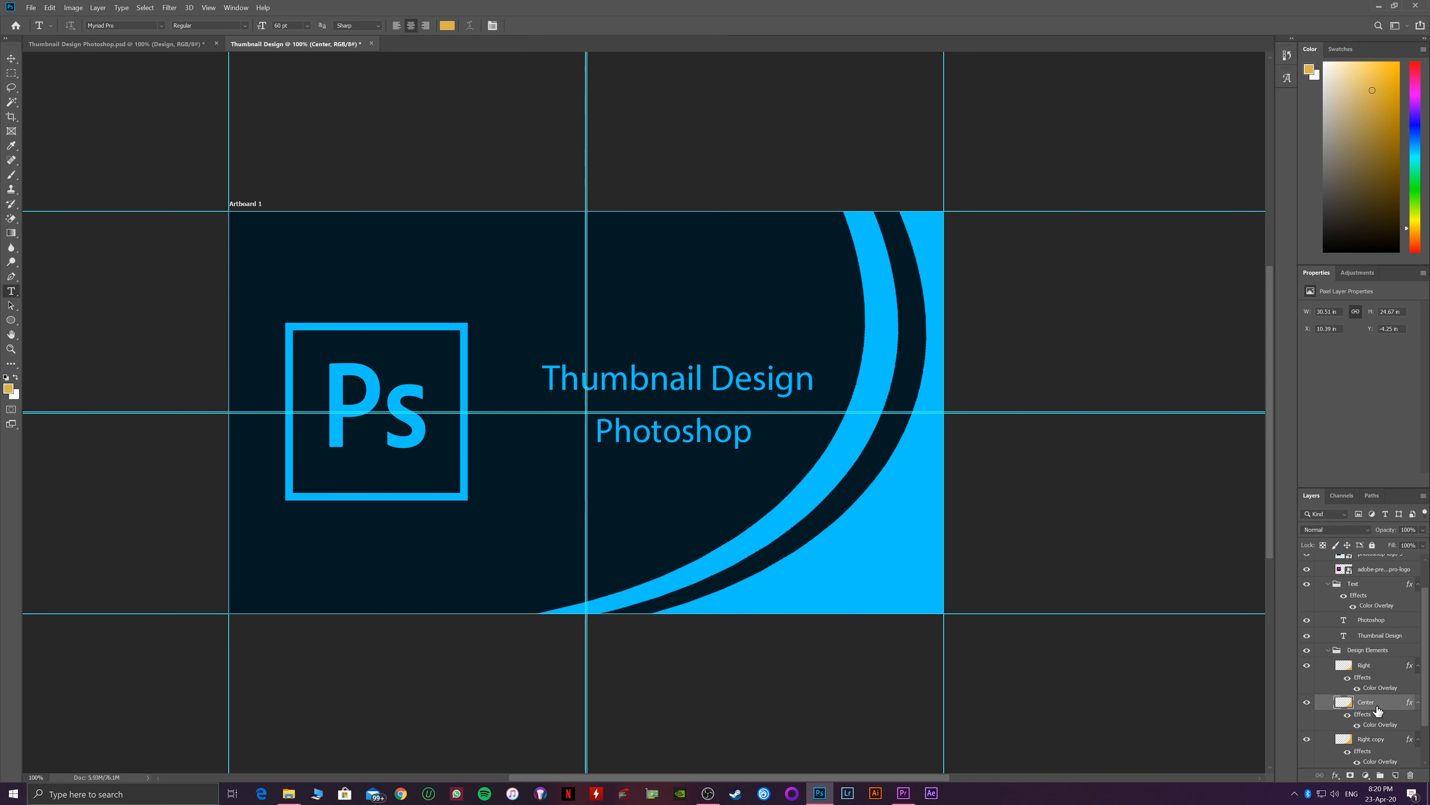
key("ctrl+t")
mouse_move(1070, 612)
left_mouse_down()
mouse_move(1077, 623)
mouse_move(1058, 603)
left_mouse_up()
key("Return")
key("t")
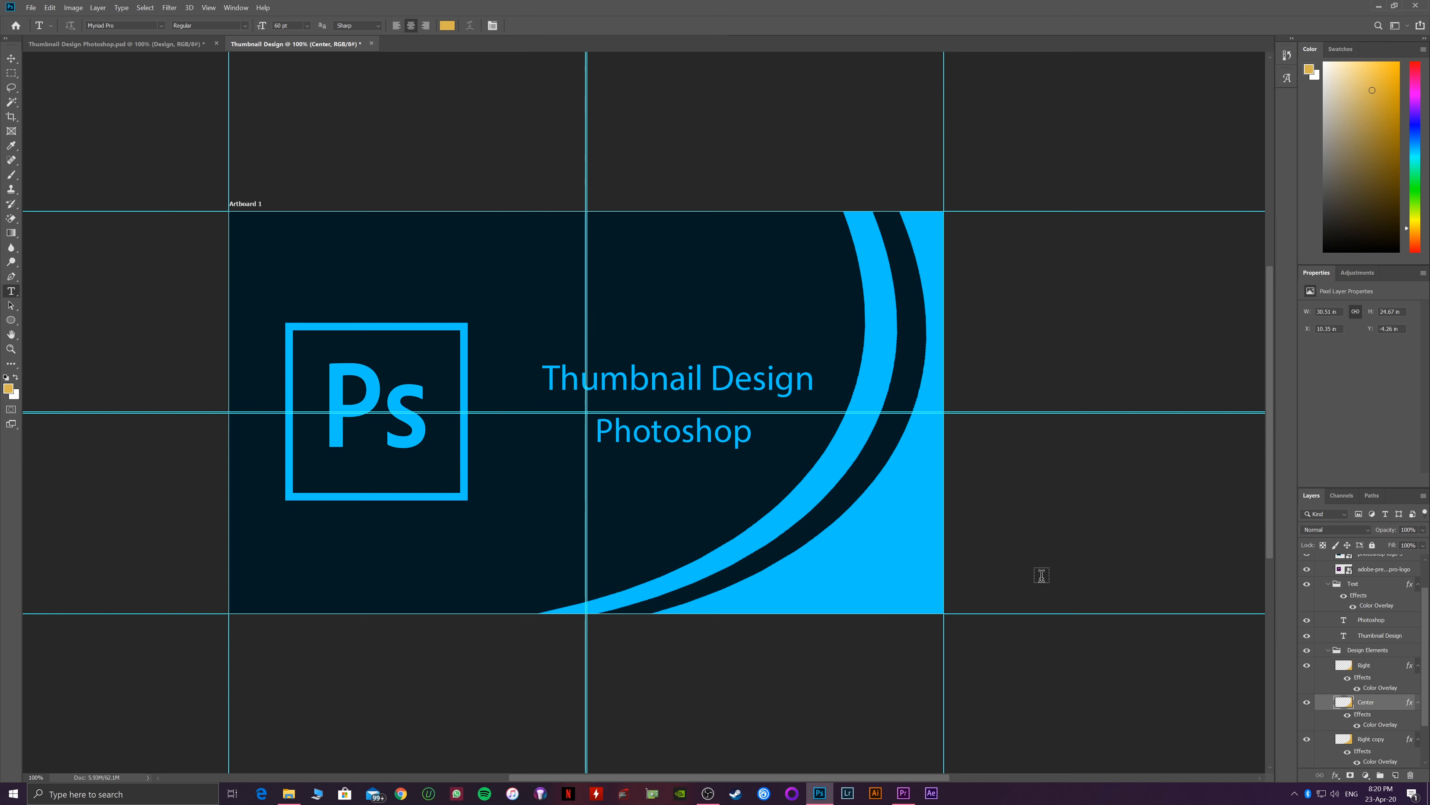
Using Thumbnail Design Photoshop.psd as a reference, enlarge the Text group to about 107% and shift it slightly left and down.
left_click(137, 47)
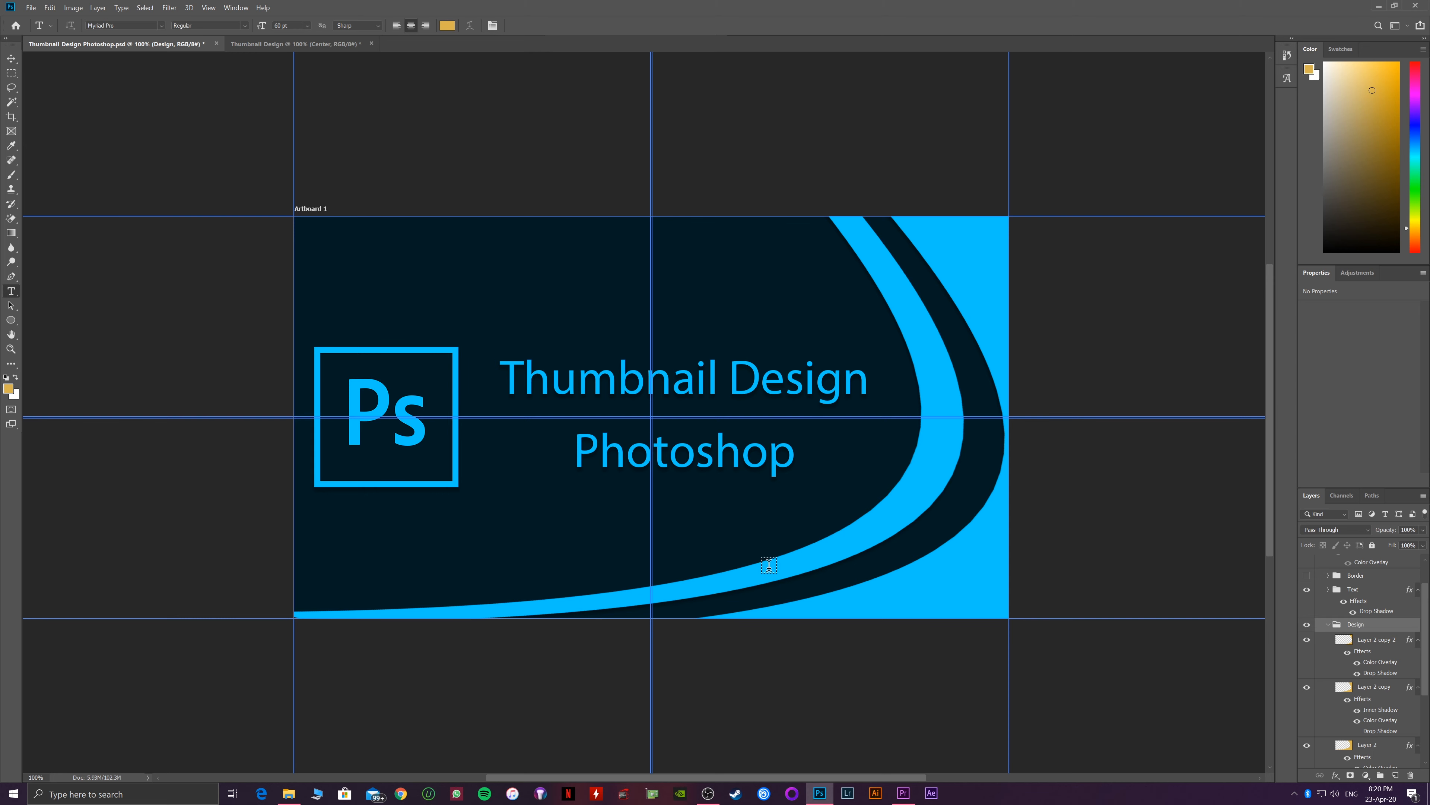
left_click(328, 49)
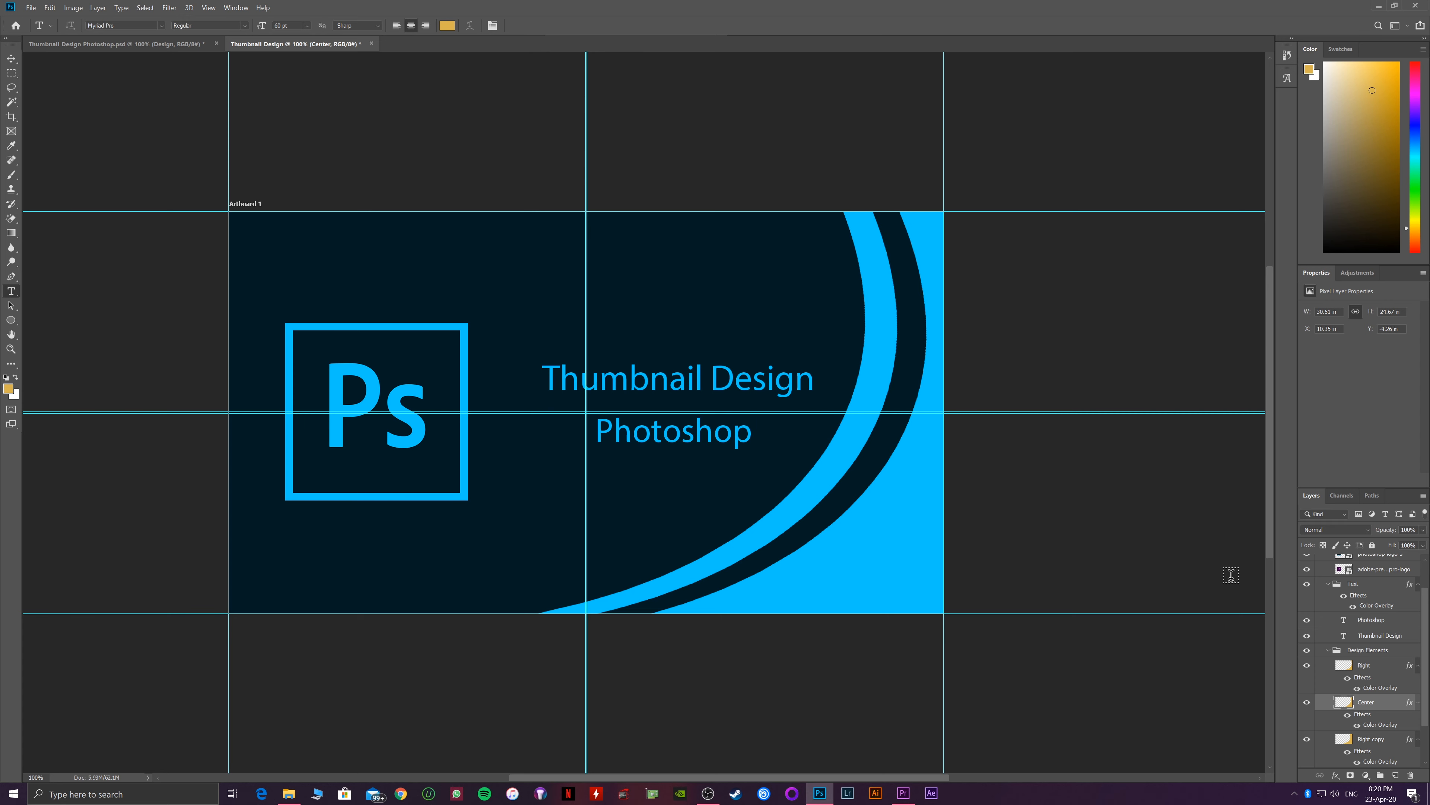
left_click(1380, 589)
key("ctrl+t")
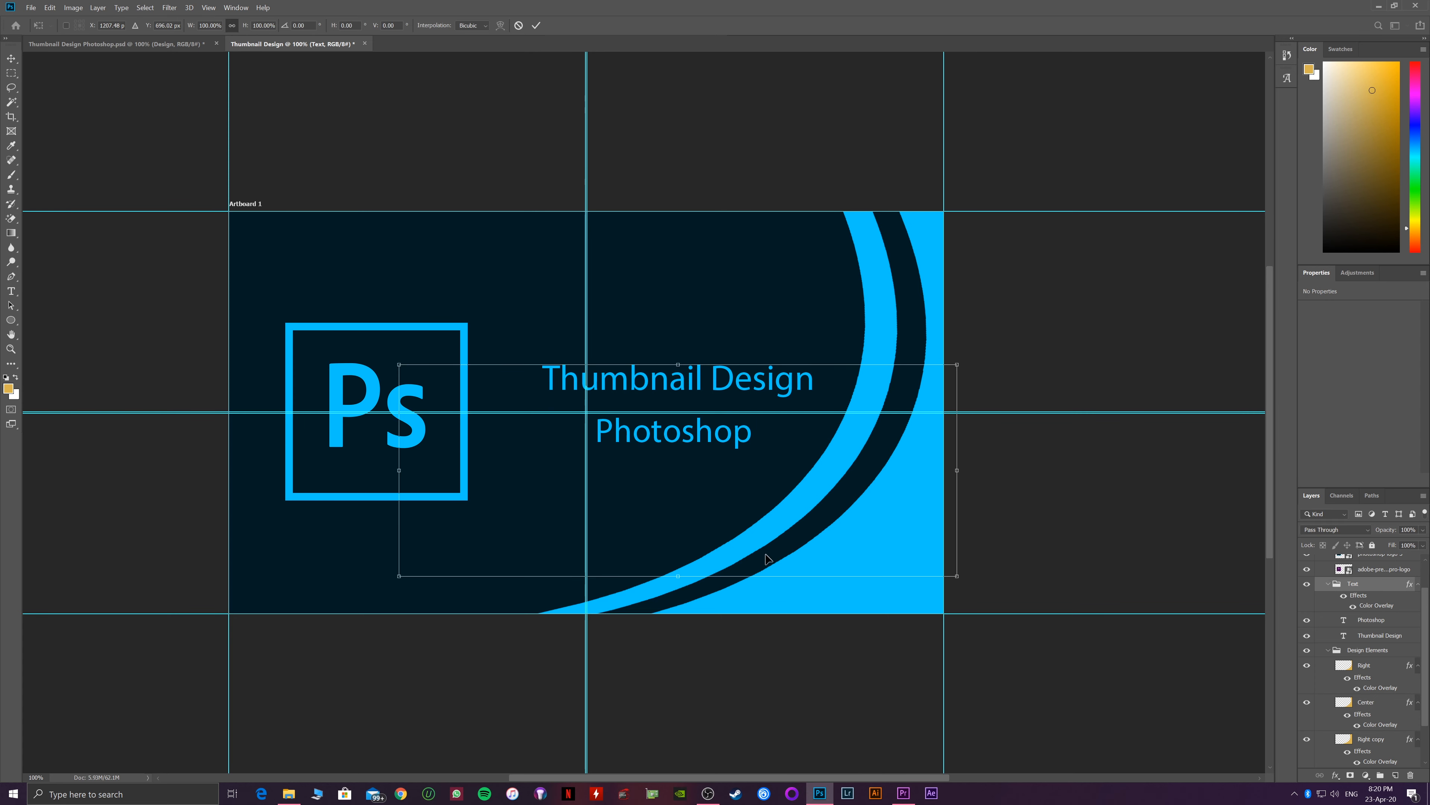
left_click_drag(400, 575, 359, 593)
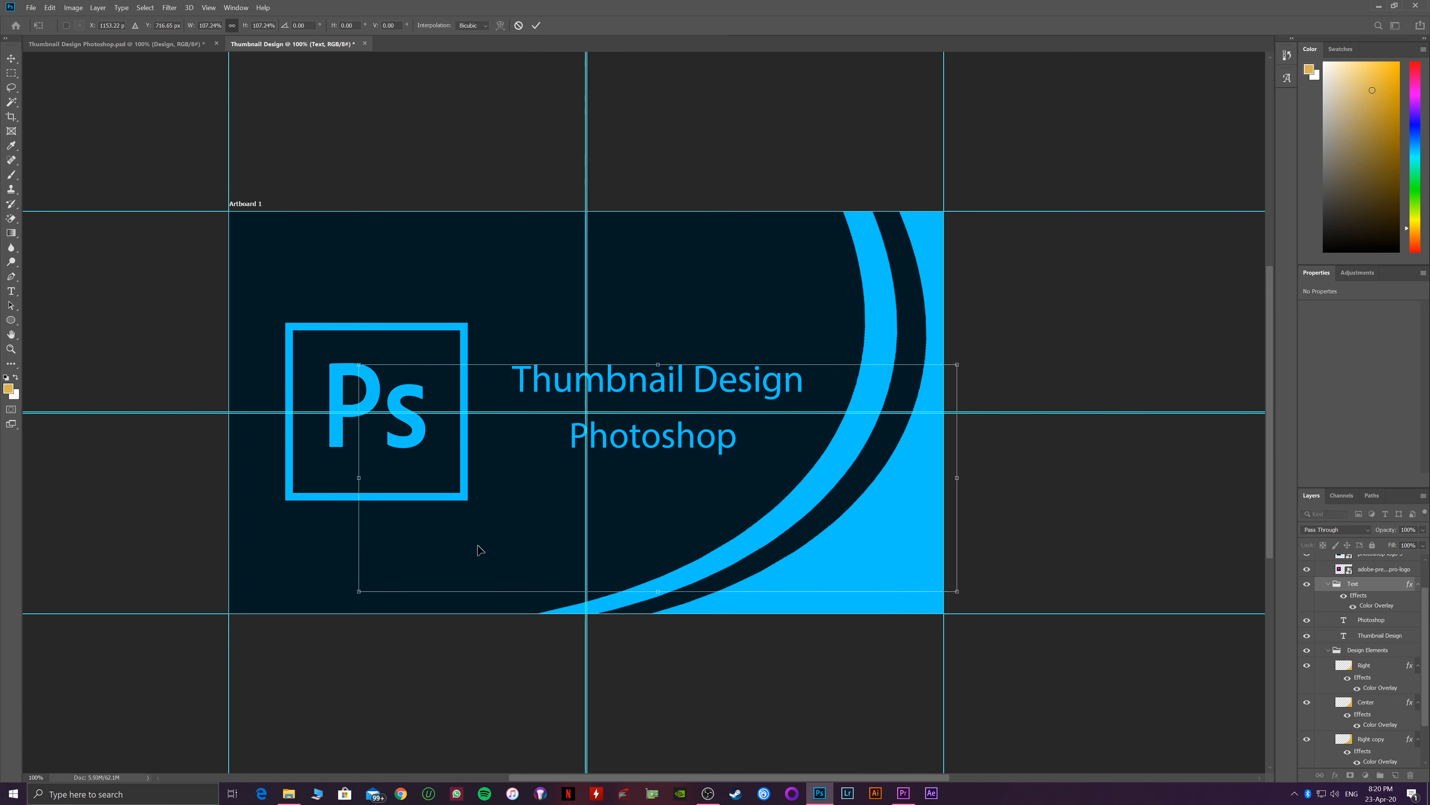
left_click_drag(478, 549, 459, 554)
key("Return")
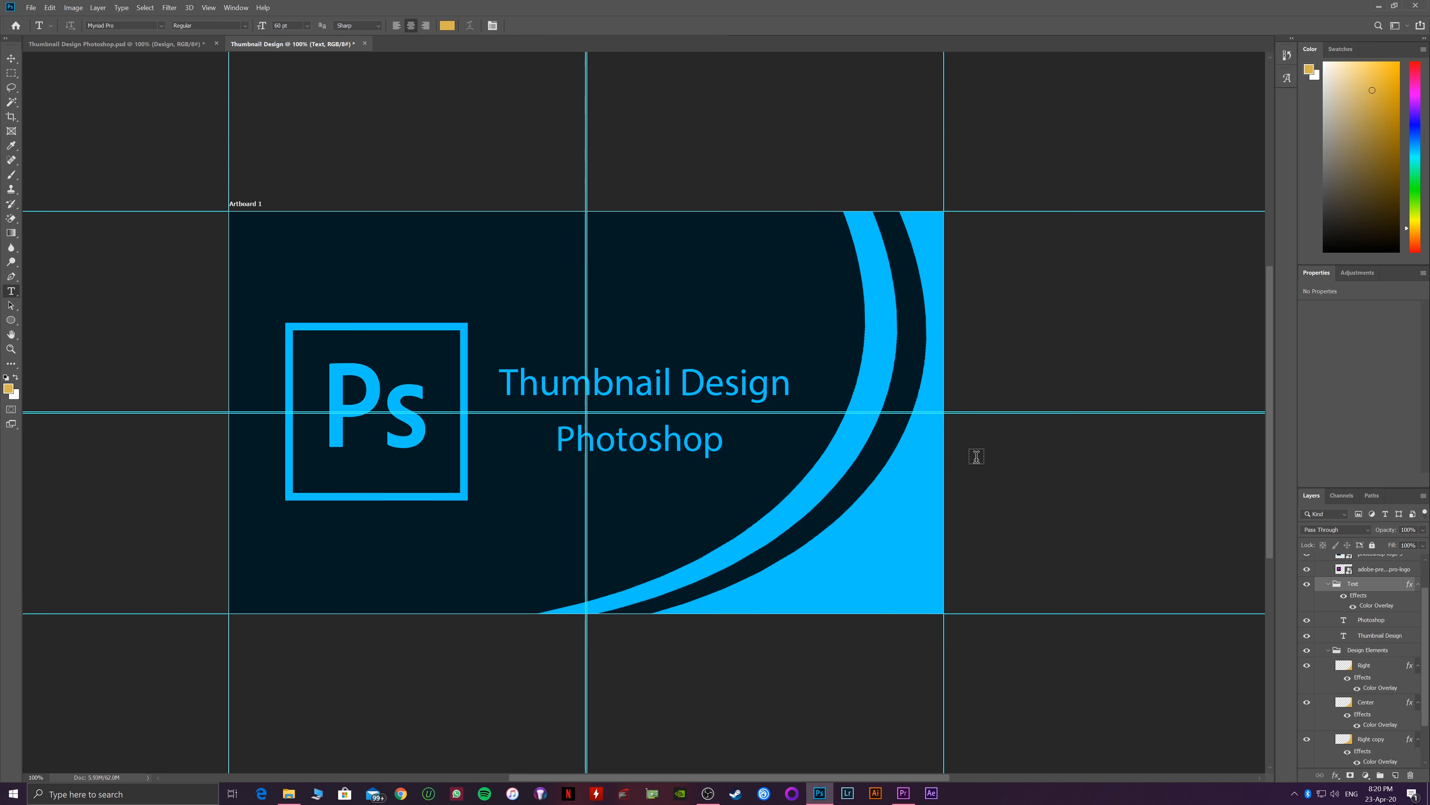
Rotate the Design Elements group about another 6° clockwise, enlarge it to about 108% and reposition it over the artboard's lower-right corner.
key("v")
left_click(796, 648)
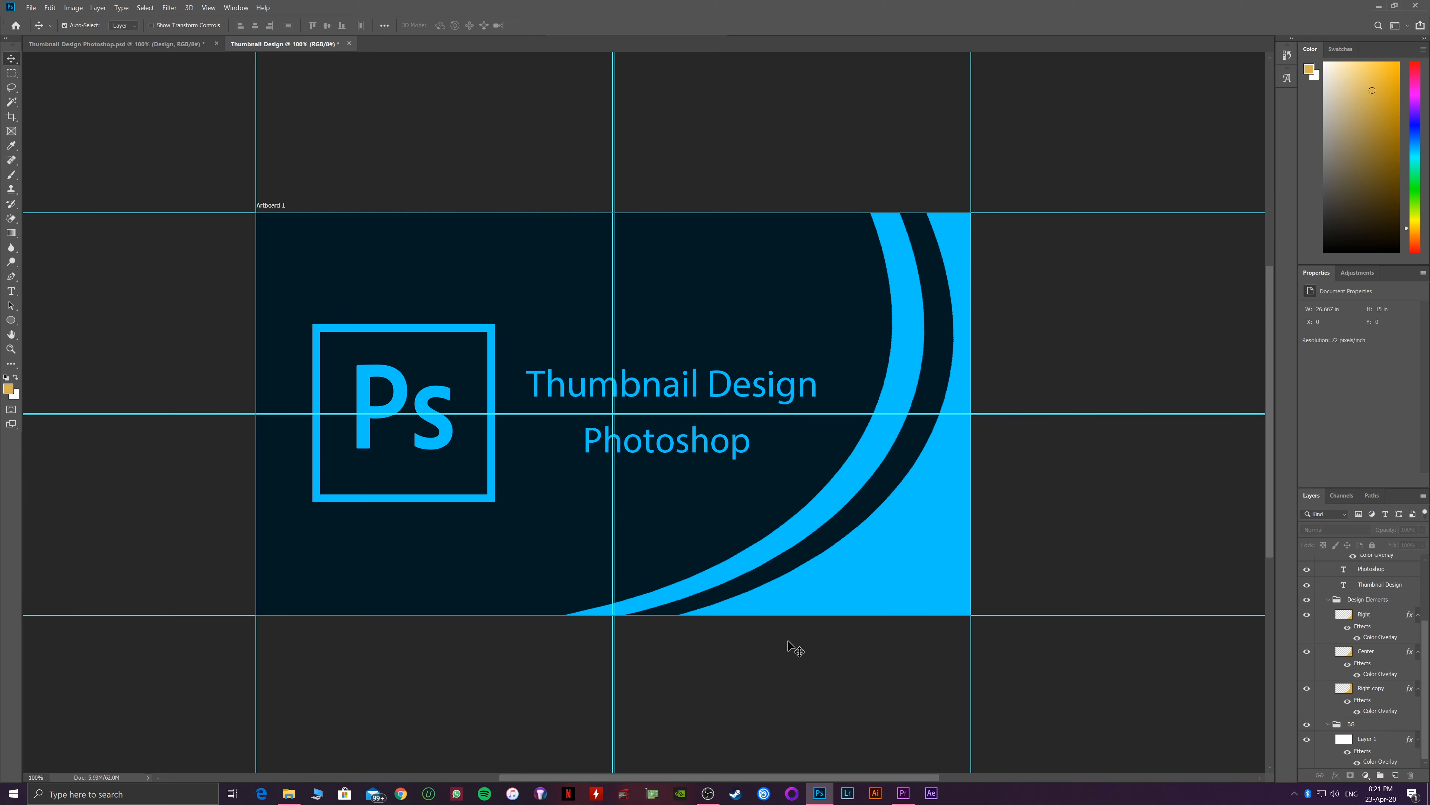
key("z")
left_click(725, 637)
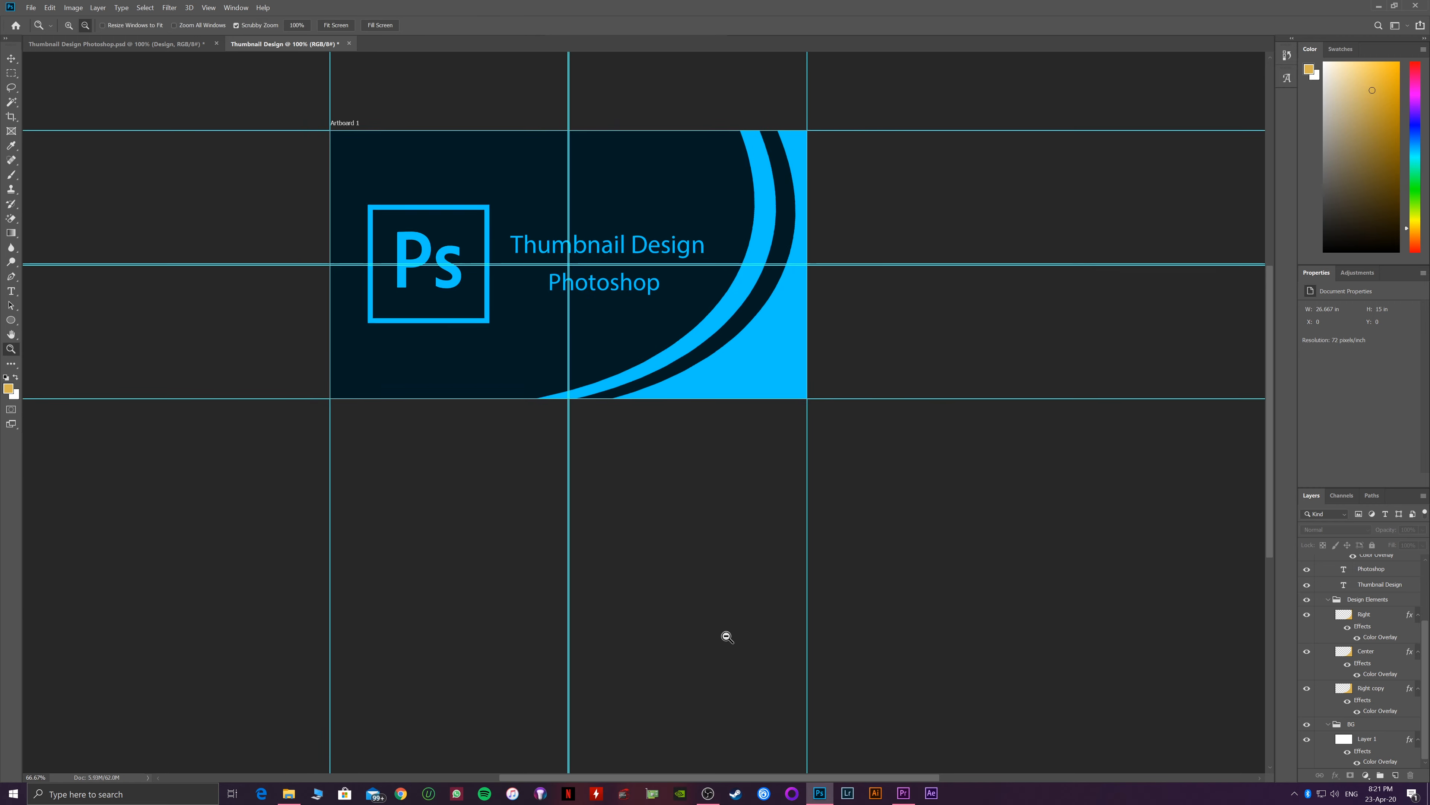
left_click(725, 637)
left_click_drag(550, 364, 591, 623)
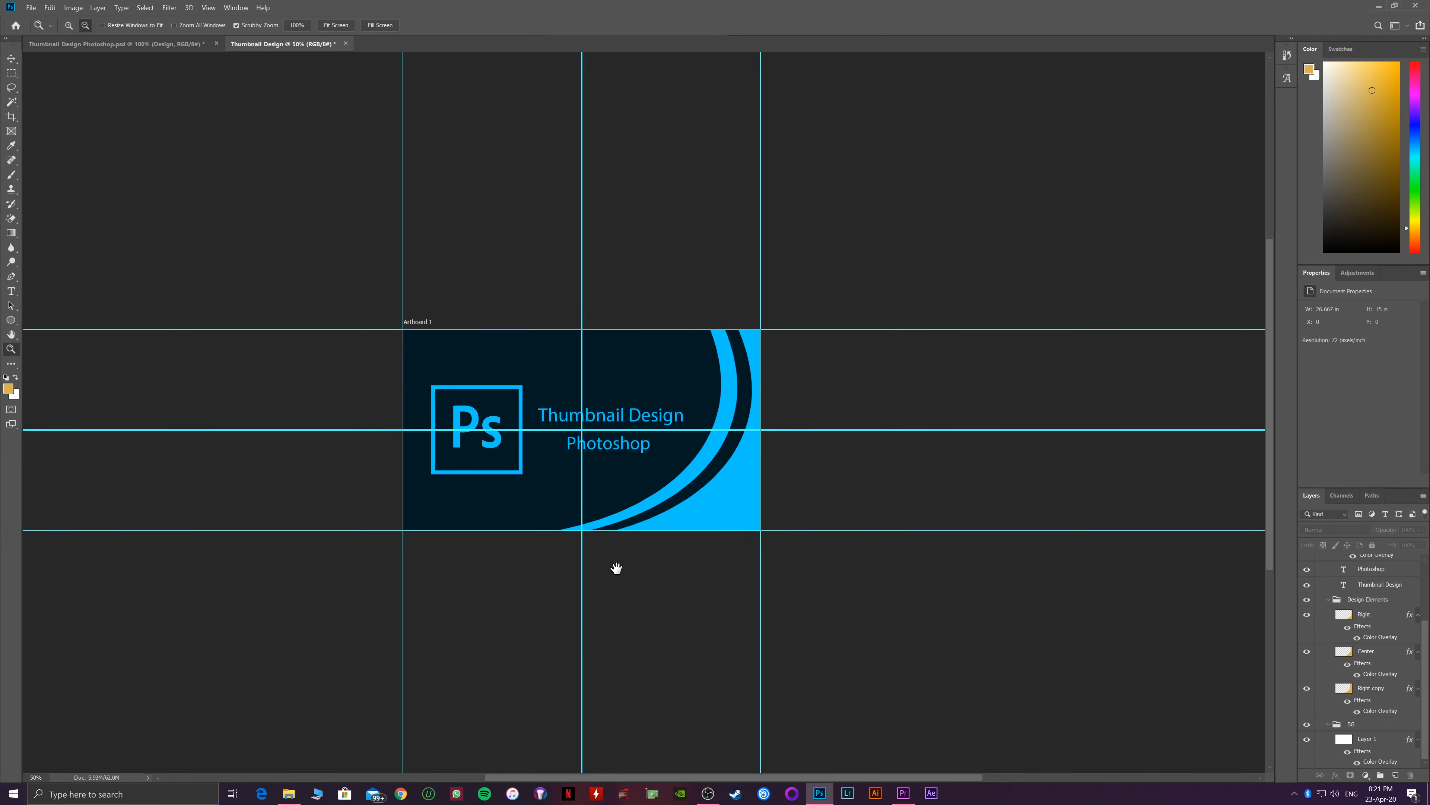
left_click_drag(613, 568, 655, 607)
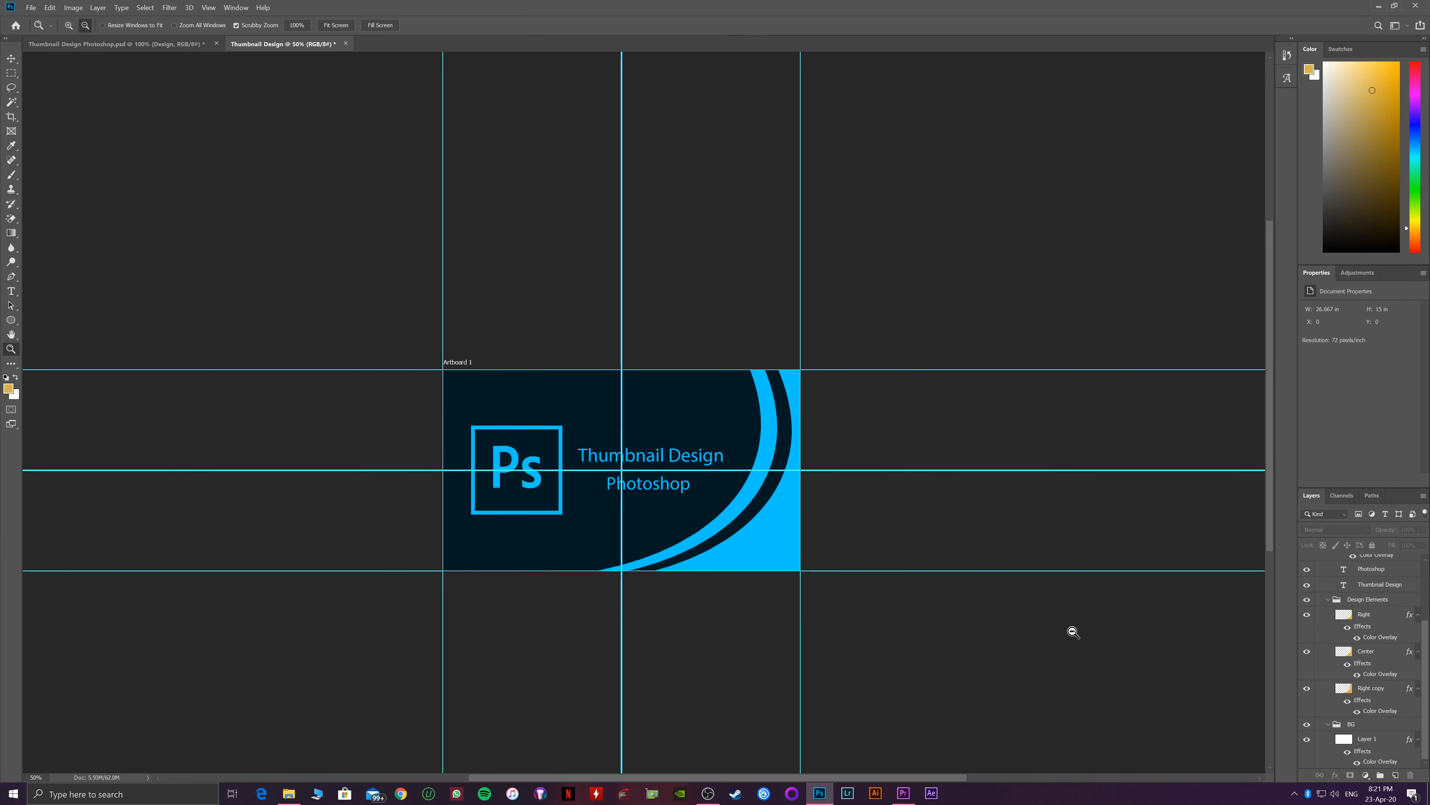
left_click(1362, 602)
key("ctrl+t")
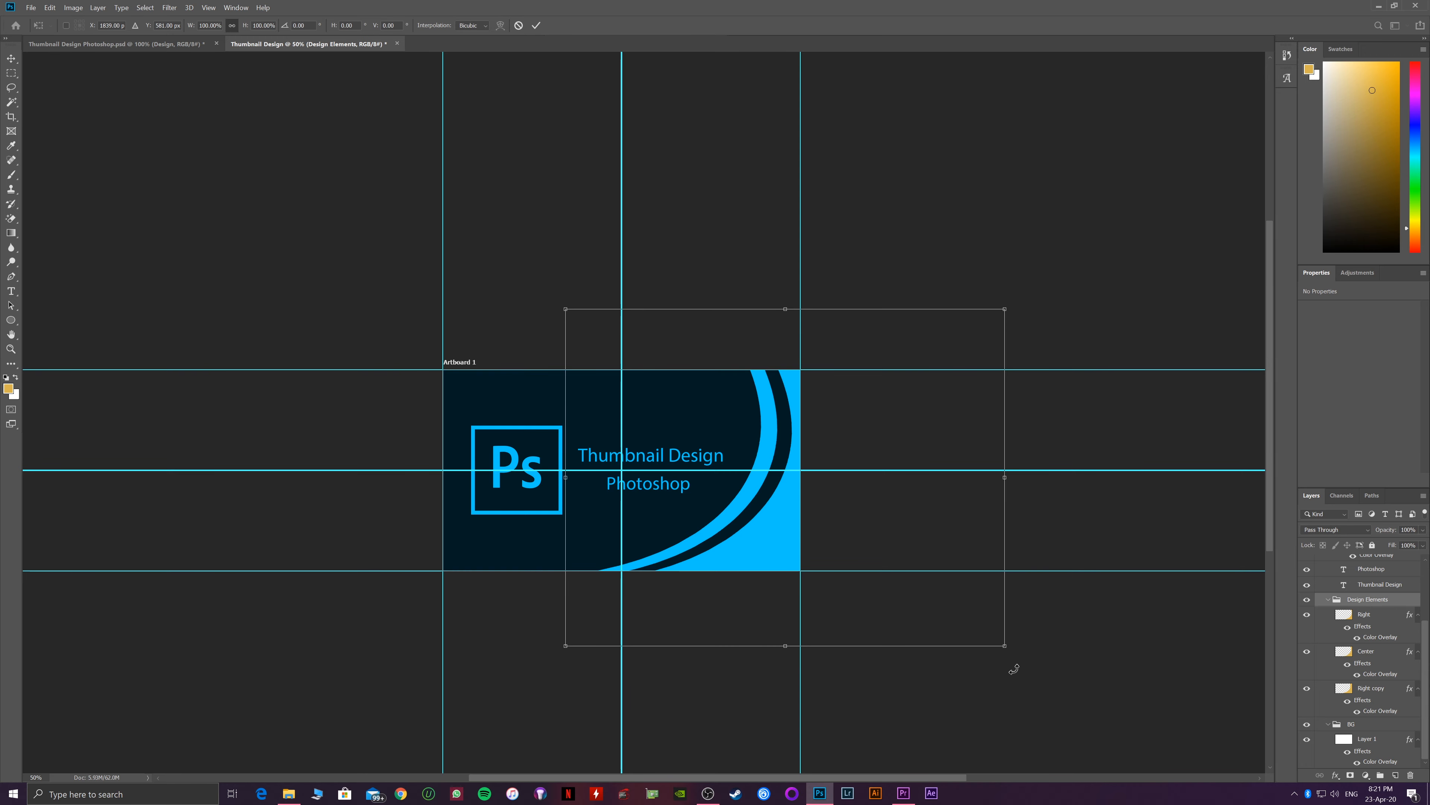
left_click_drag(1015, 670, 1006, 674)
left_click_drag(549, 623, 512, 643)
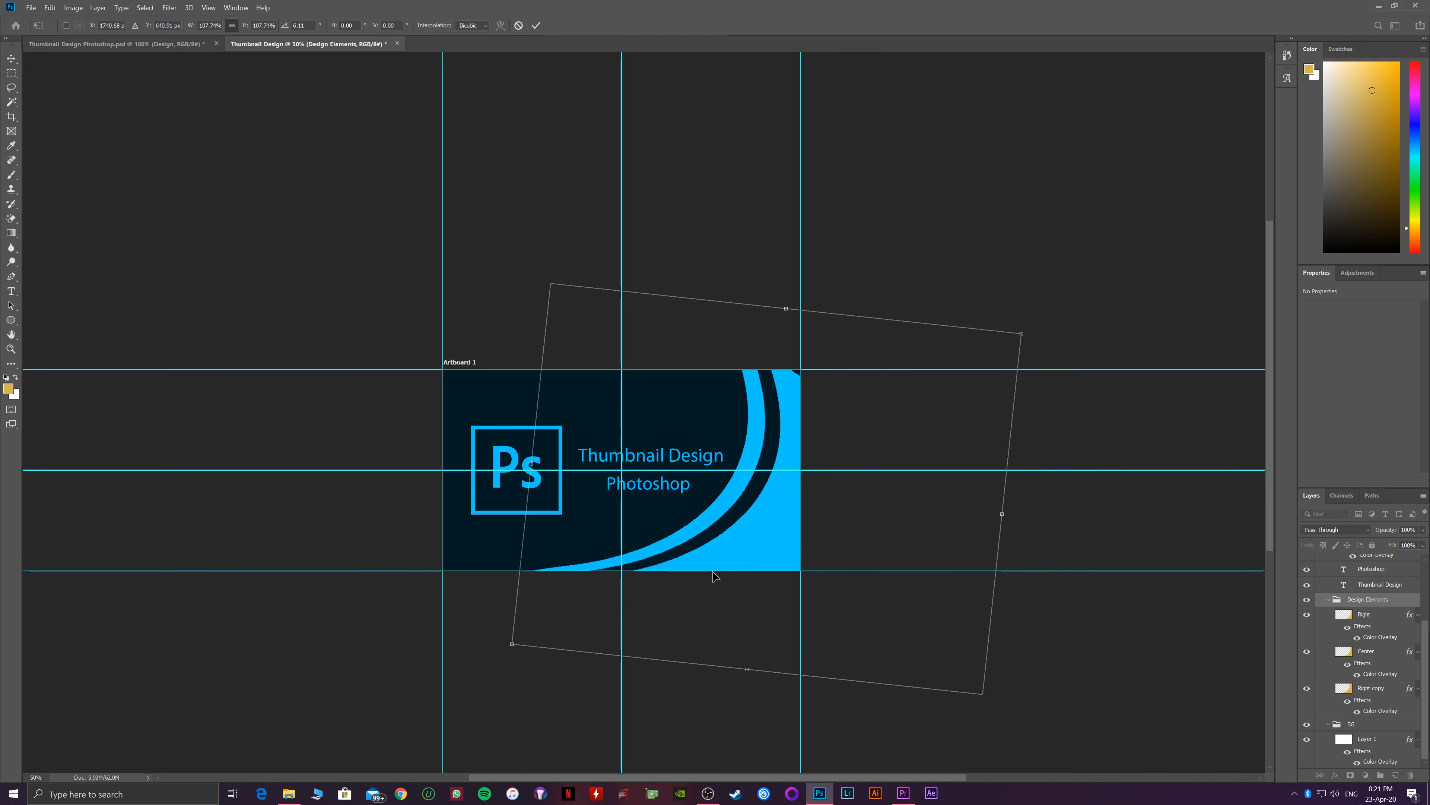
key("Return")
key("z")
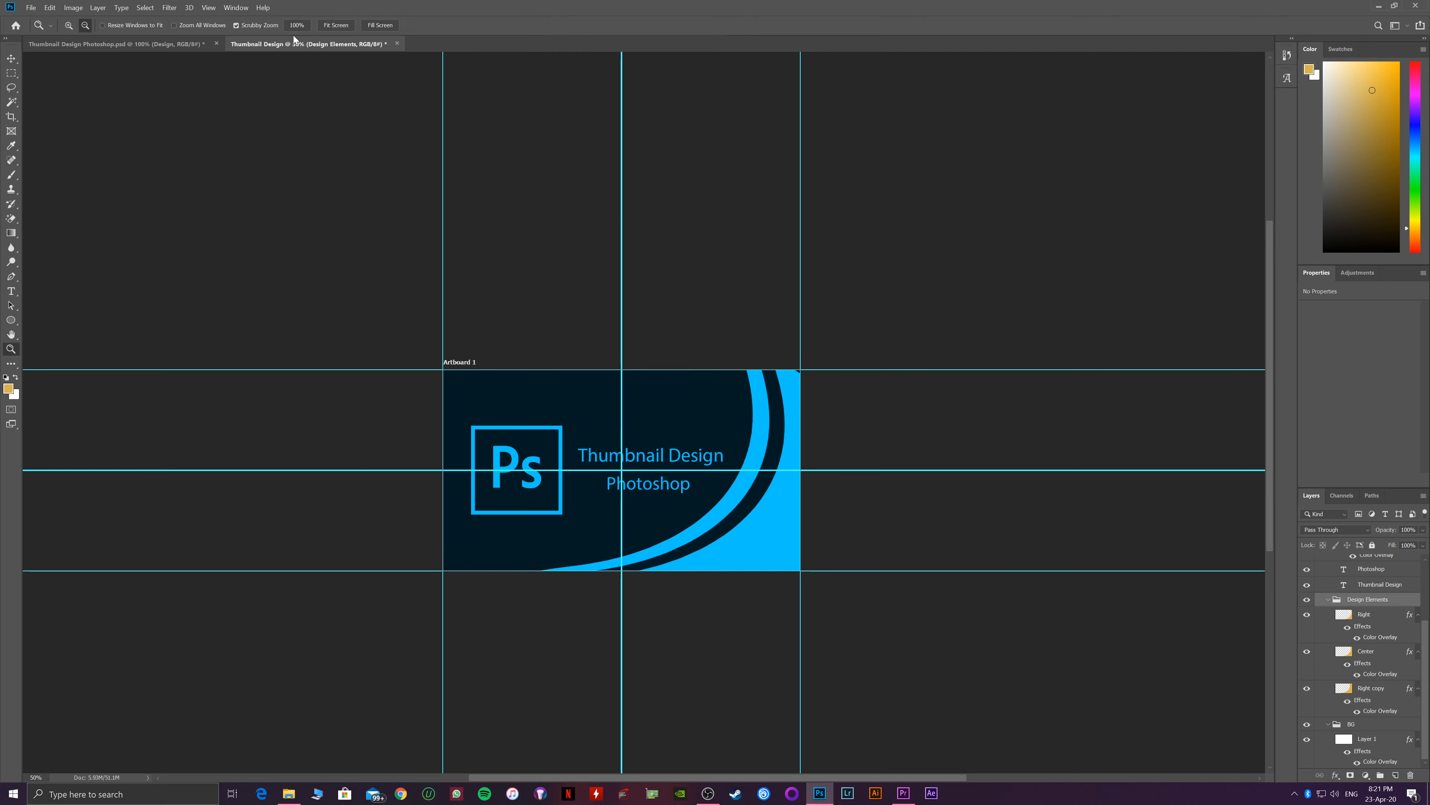
Scale the Logo group down slightly and centre it vertically on the horizontal guide, left of the text.
left_click(298, 25)
left_click_drag(480, 226, 530, 97)
left_click(652, 99, "alt")
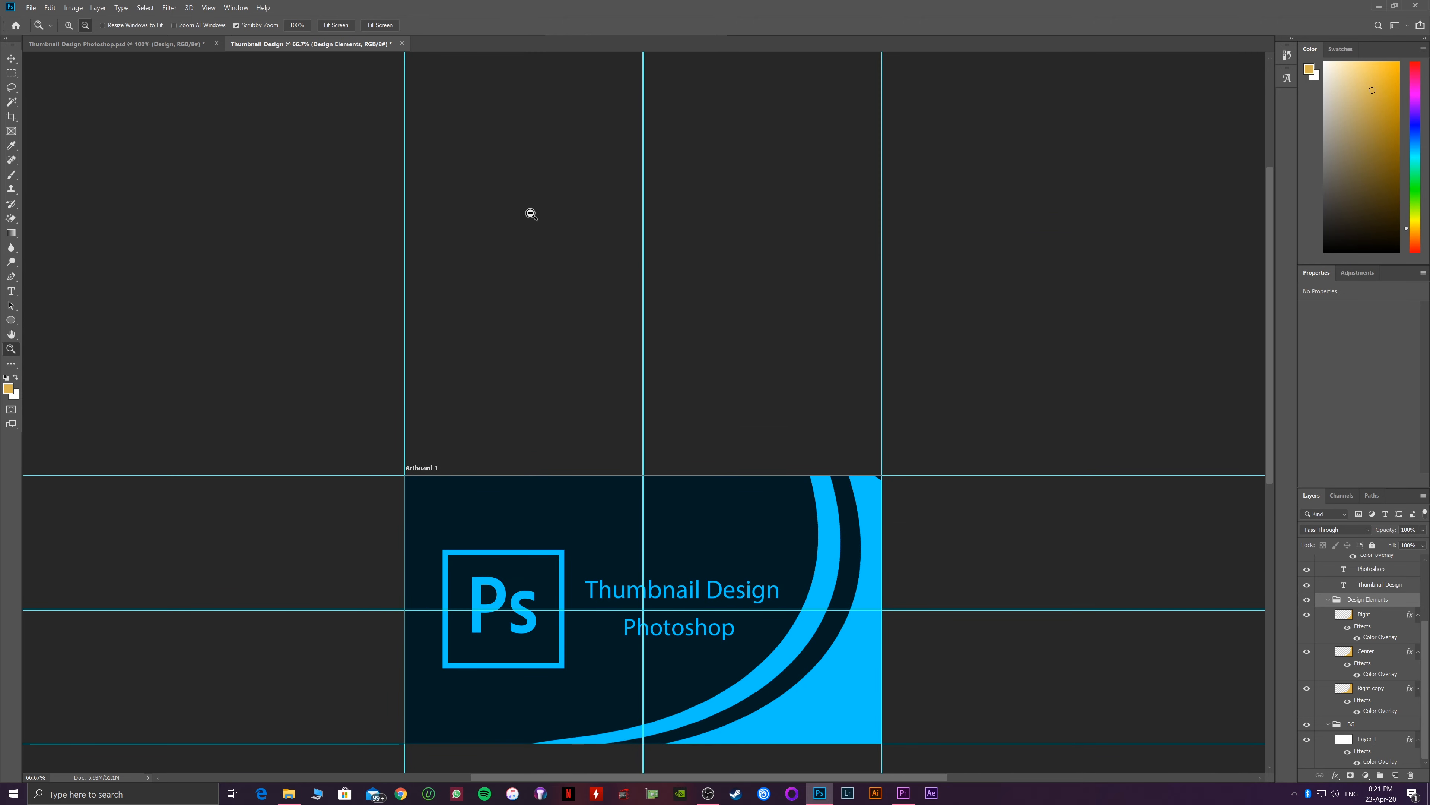
left_click(304, 25)
left_click_drag(498, 199, 488, 99)
scroll(1288, 624, "up", 3)
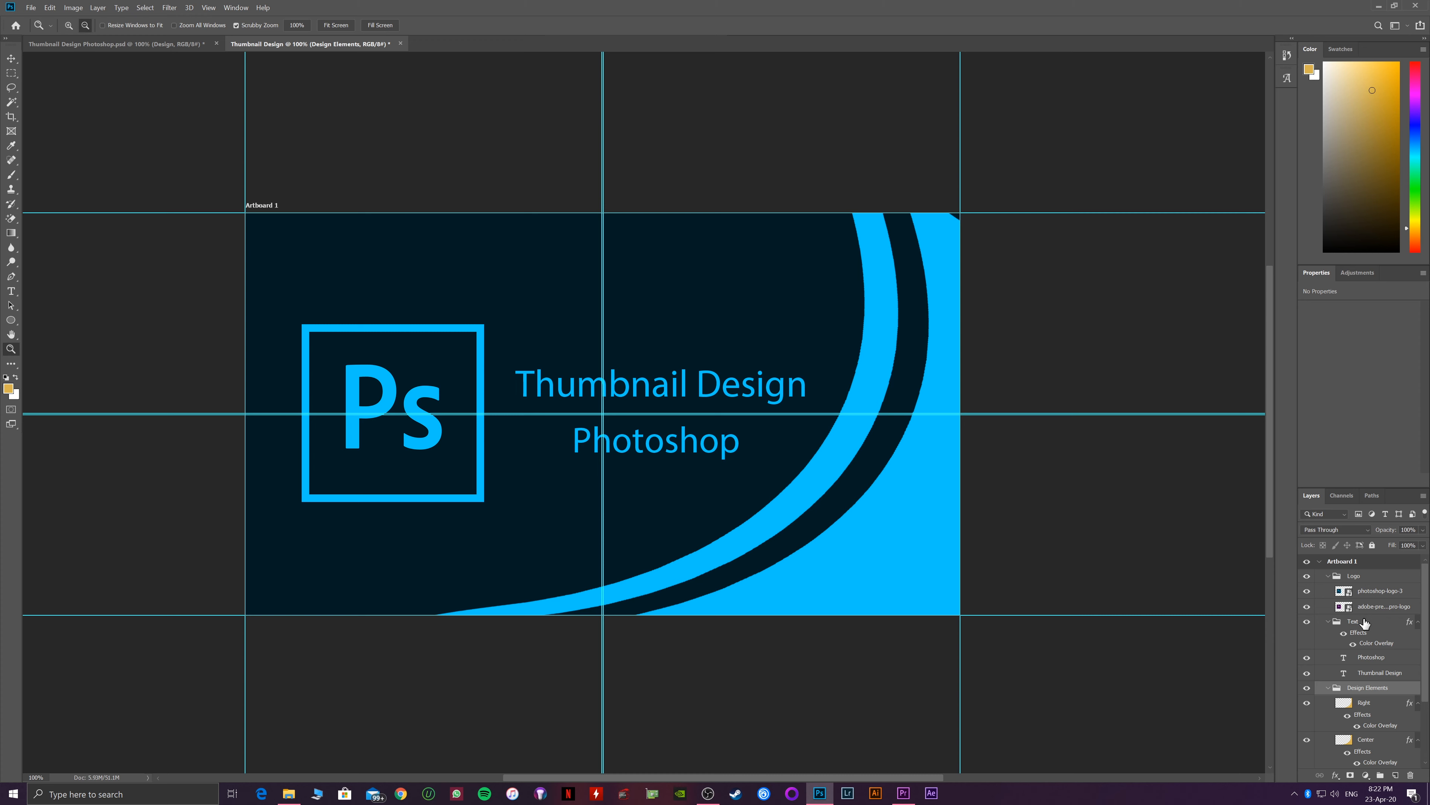
left_click(1363, 576)
key("ctrl+t")
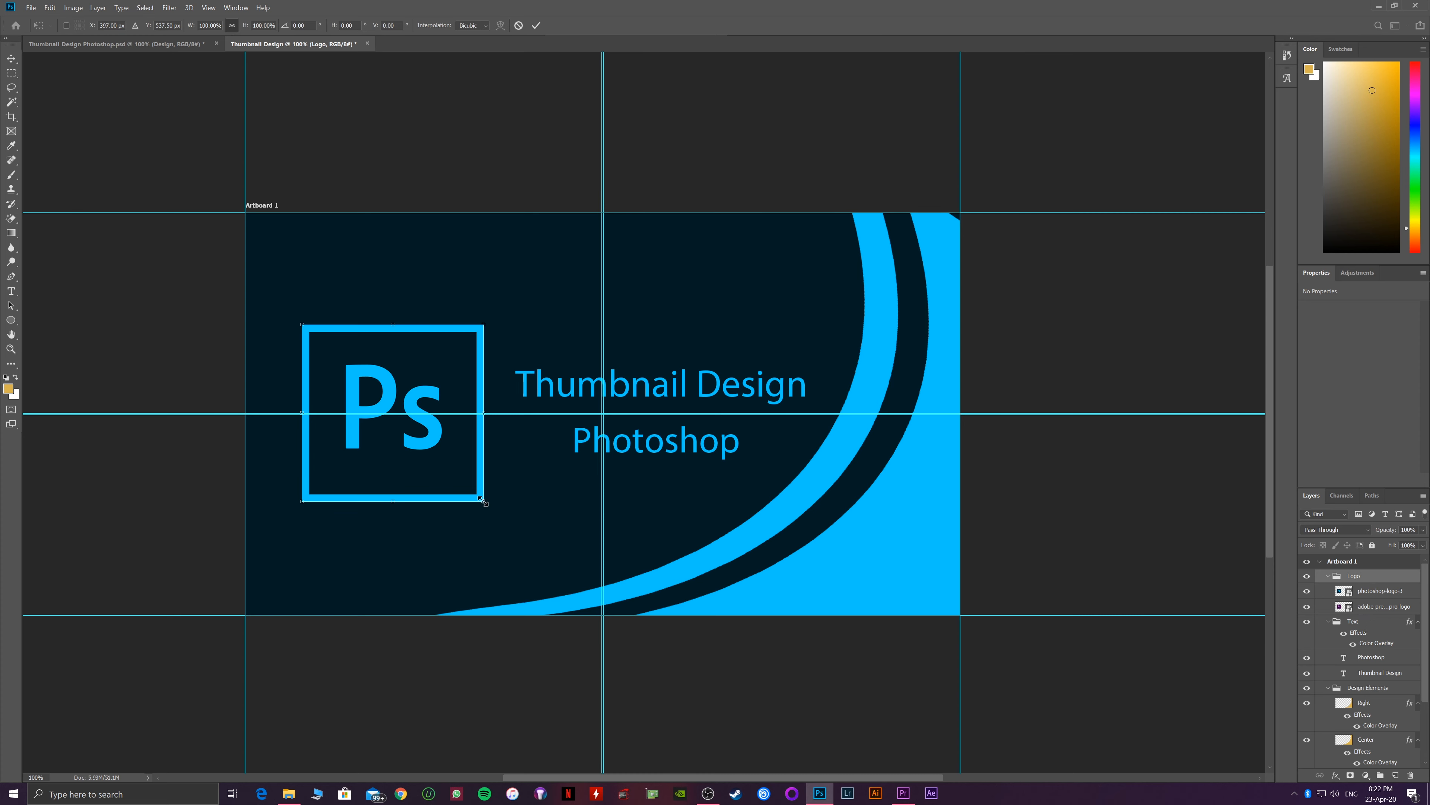
left_click_drag(483, 500, 435, 461)
key("Return")
key("z")
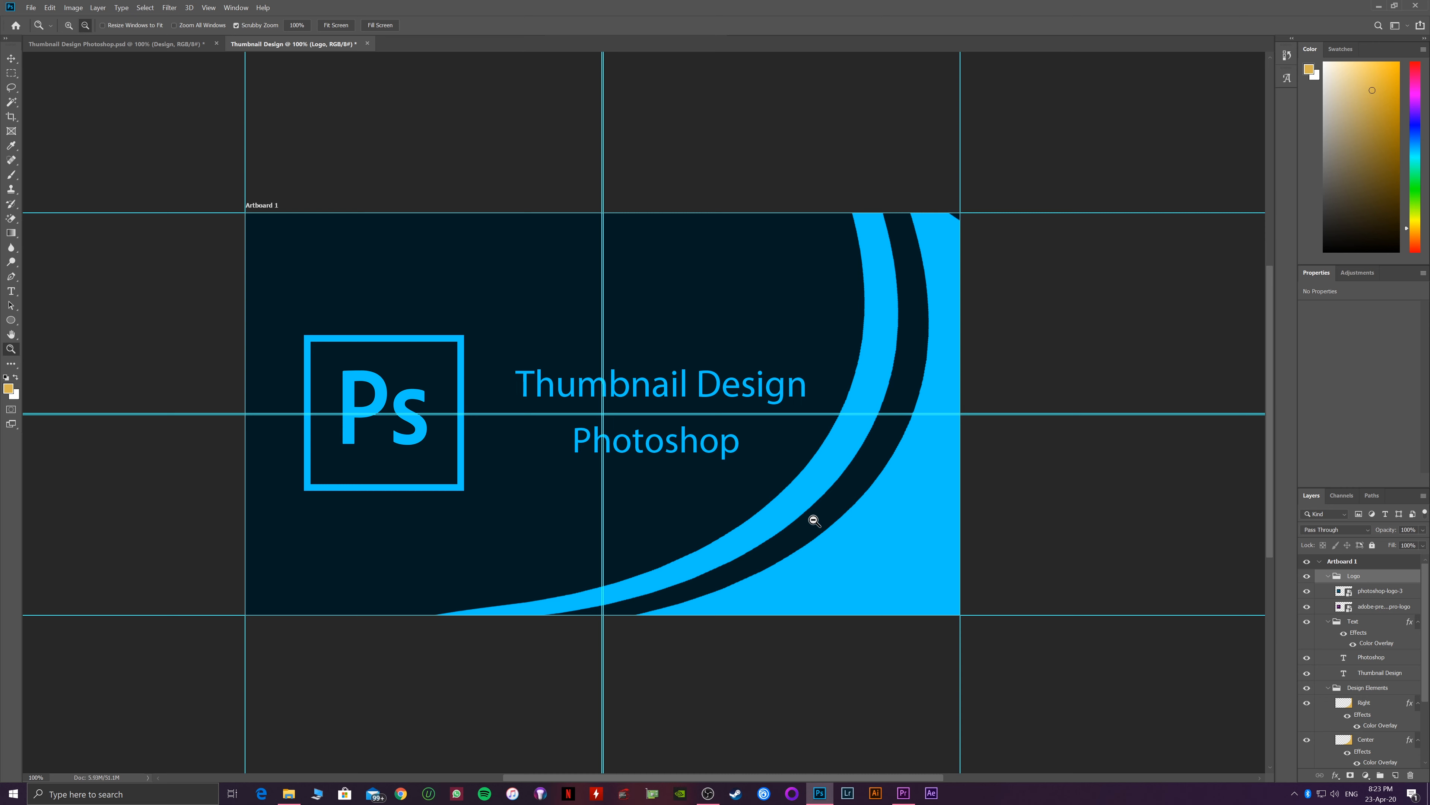
Hide the Photoshop logo layer in the Logo group to reveal the Premiere Pro logo beneath.
left_click(1307, 591)
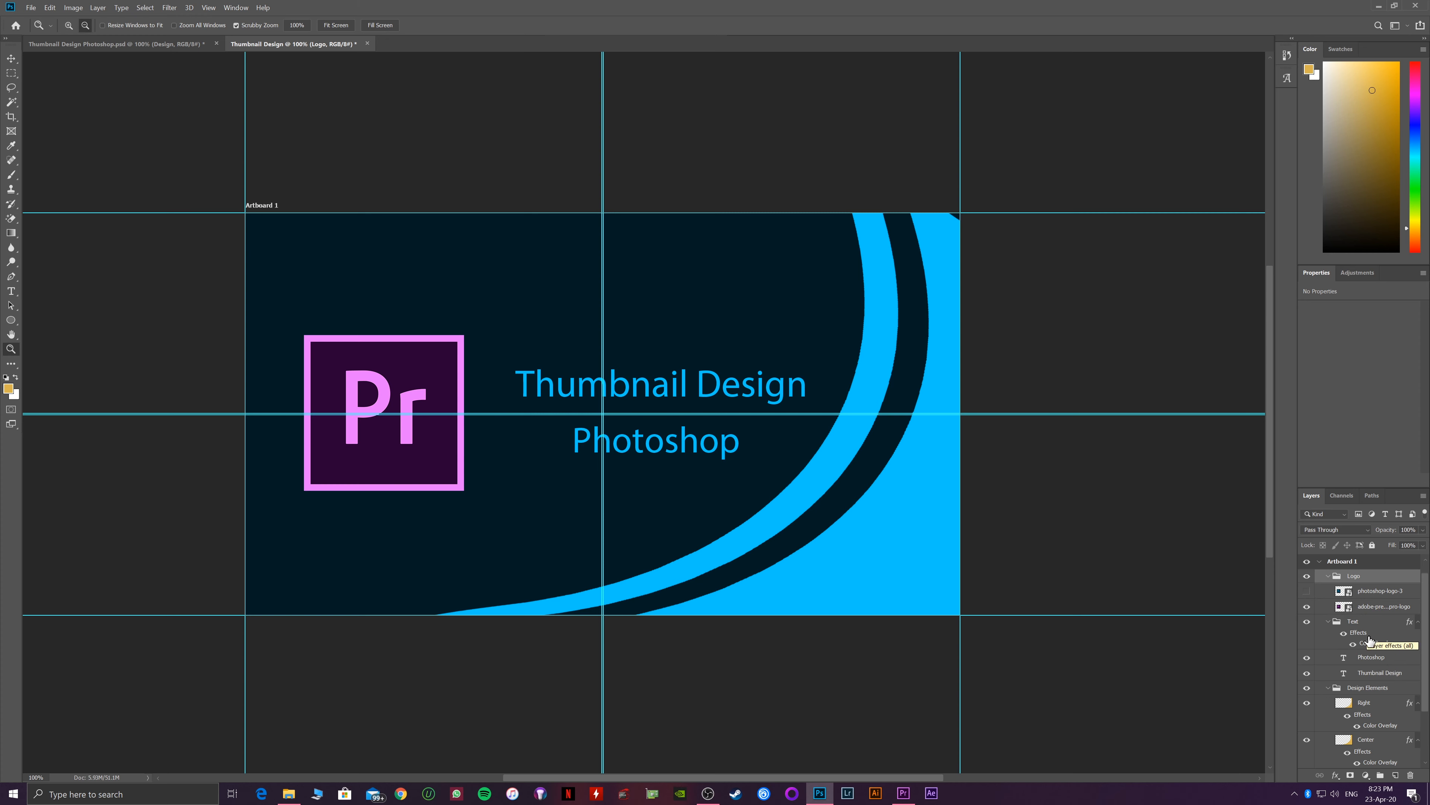
scroll(1366, 665, "down", 3)
scroll(1361, 694, "up", 3)
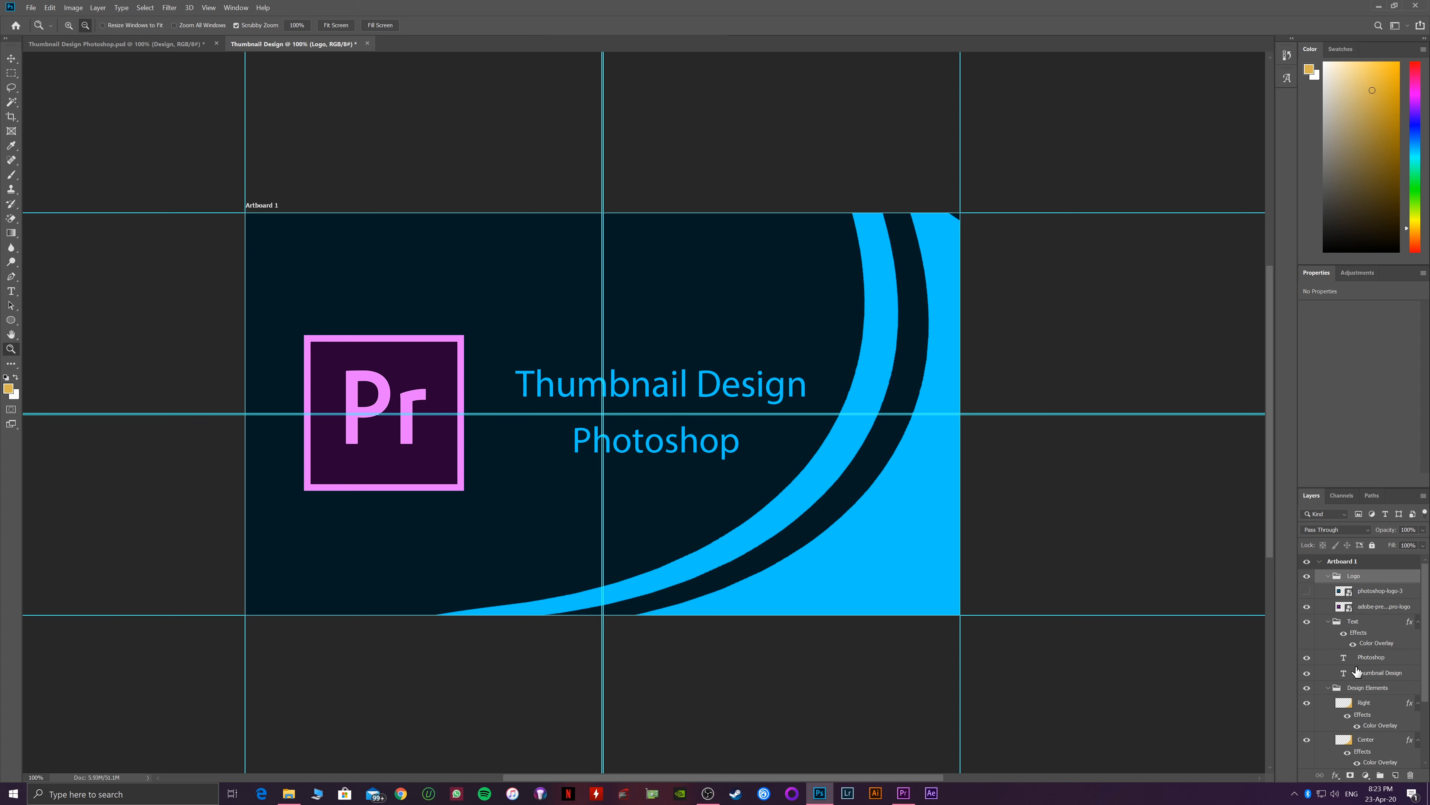